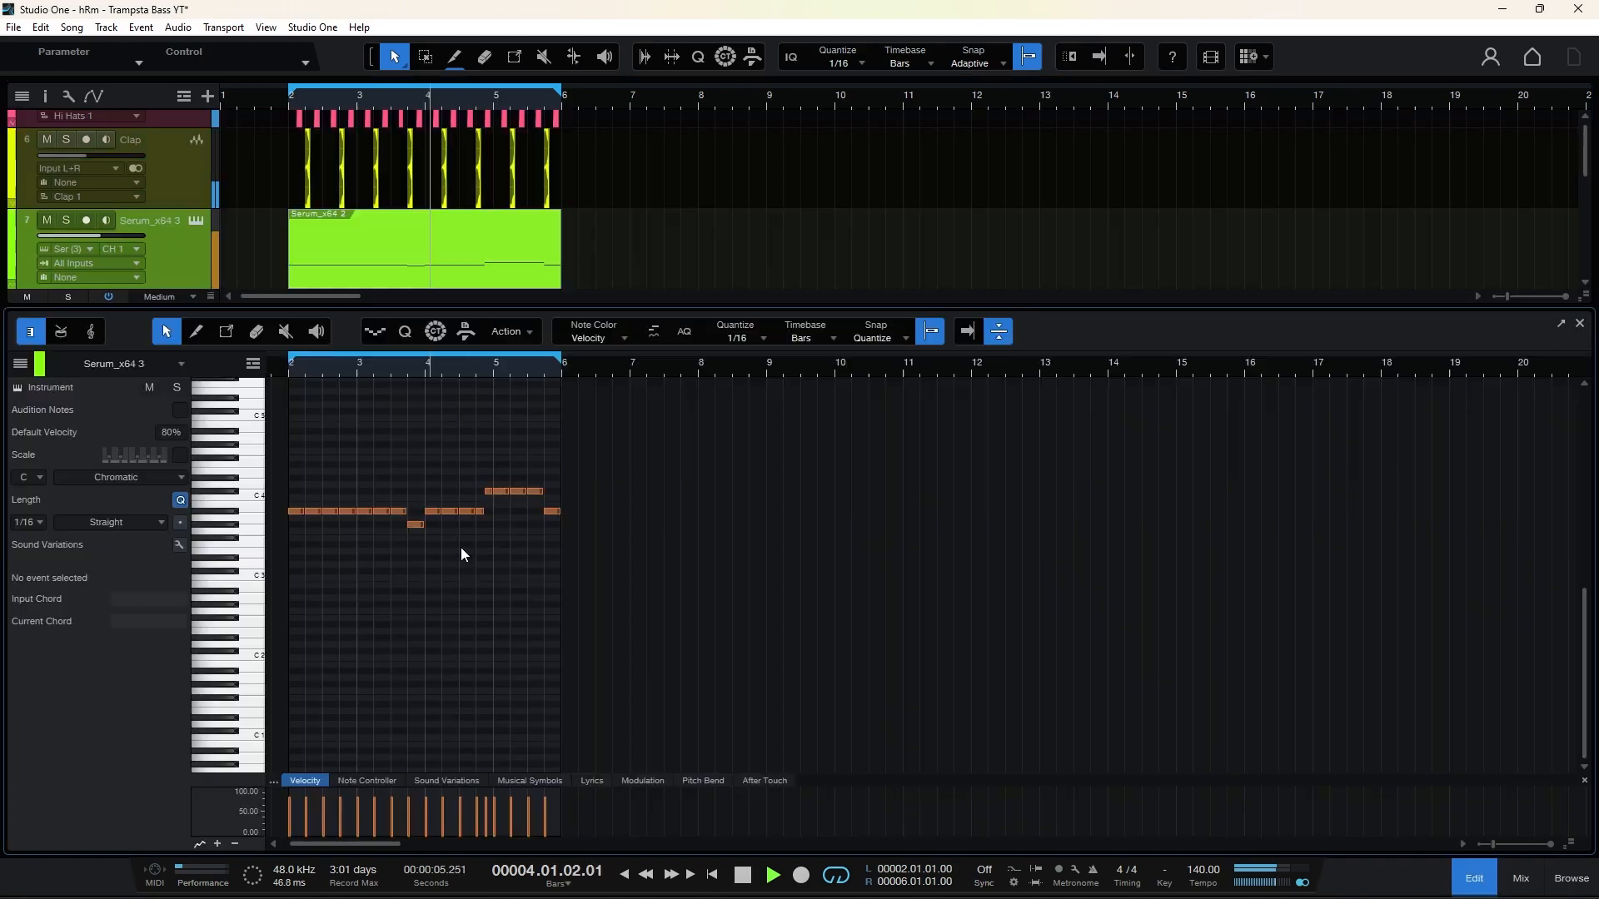
{"action": "left_click_drag", "start_coordinate": [656, 435], "coordinate": [286, 575]}
{"action": "key", "text": "shift+s"}
{"action": "left_click", "coordinate": [666, 638]}
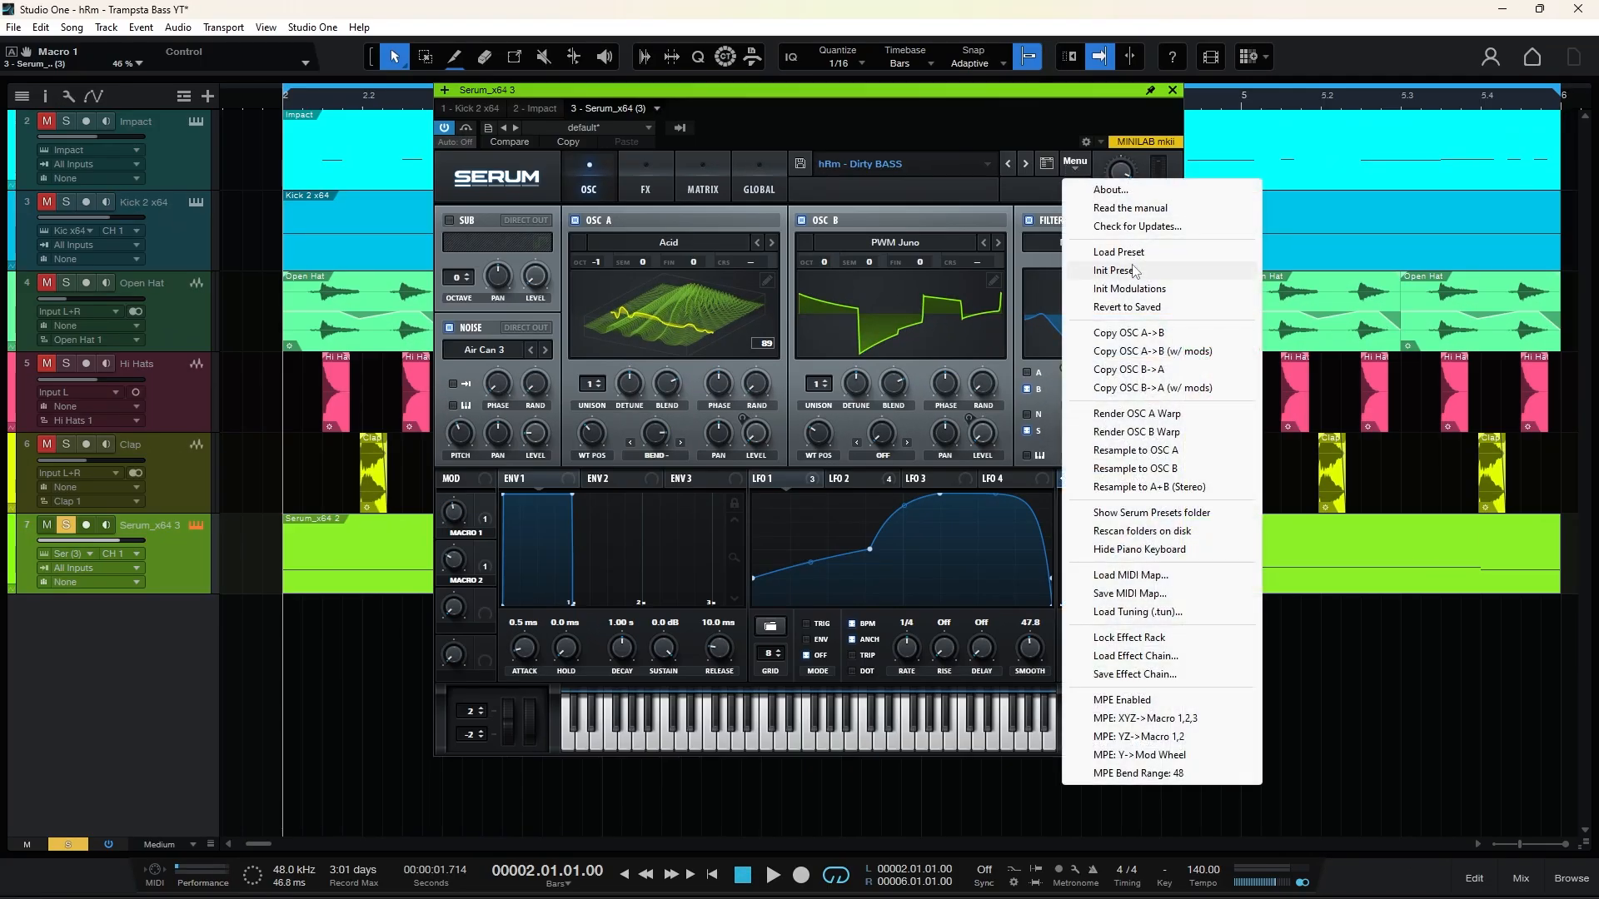
- Initialize the Serum preset and load the Analog wavetable Acid into oscillator A
{"action": "left_click", "coordinate": [1135, 272]}
{"action": "left_click", "coordinate": [648, 243]}
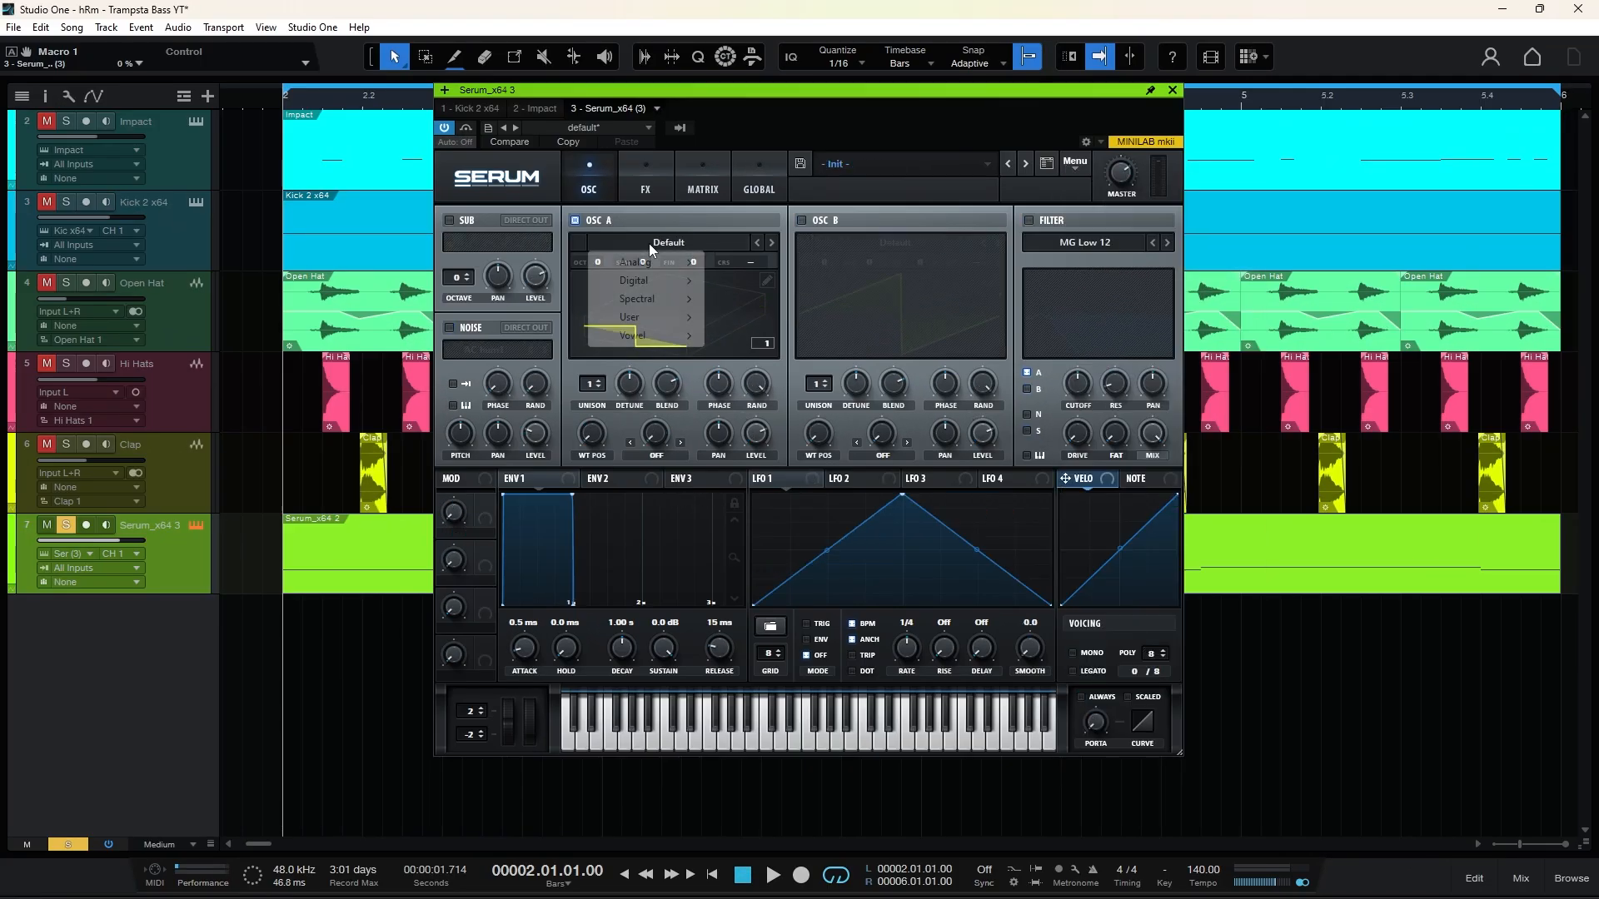
{"action": "mouse_move", "coordinate": [650, 268]}
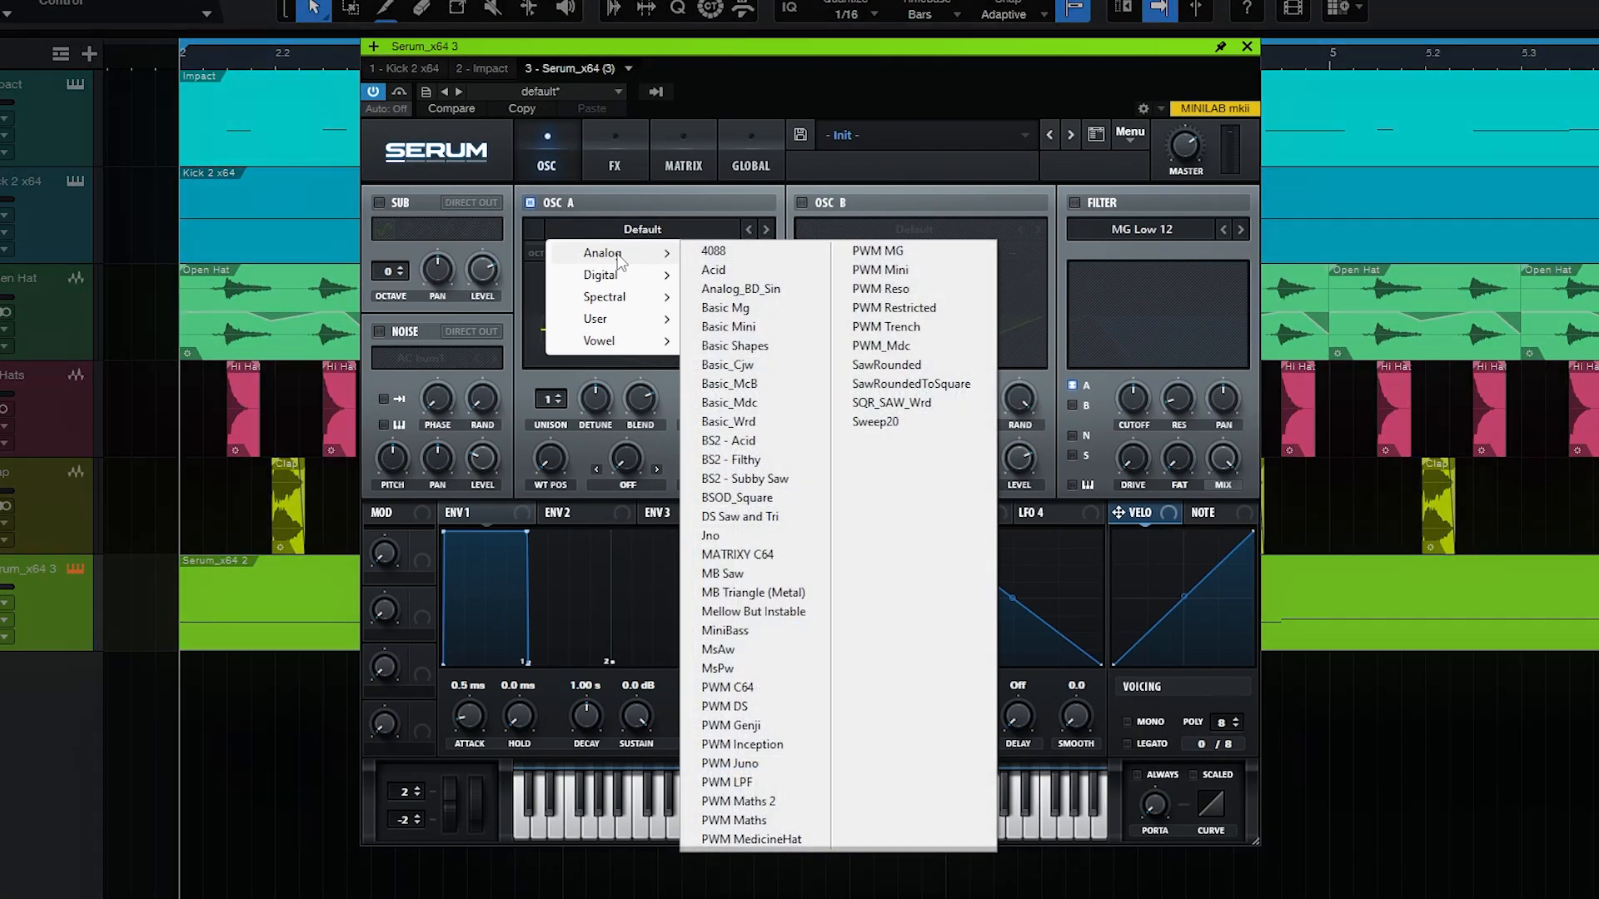
{"action": "left_click", "coordinate": [713, 269]}
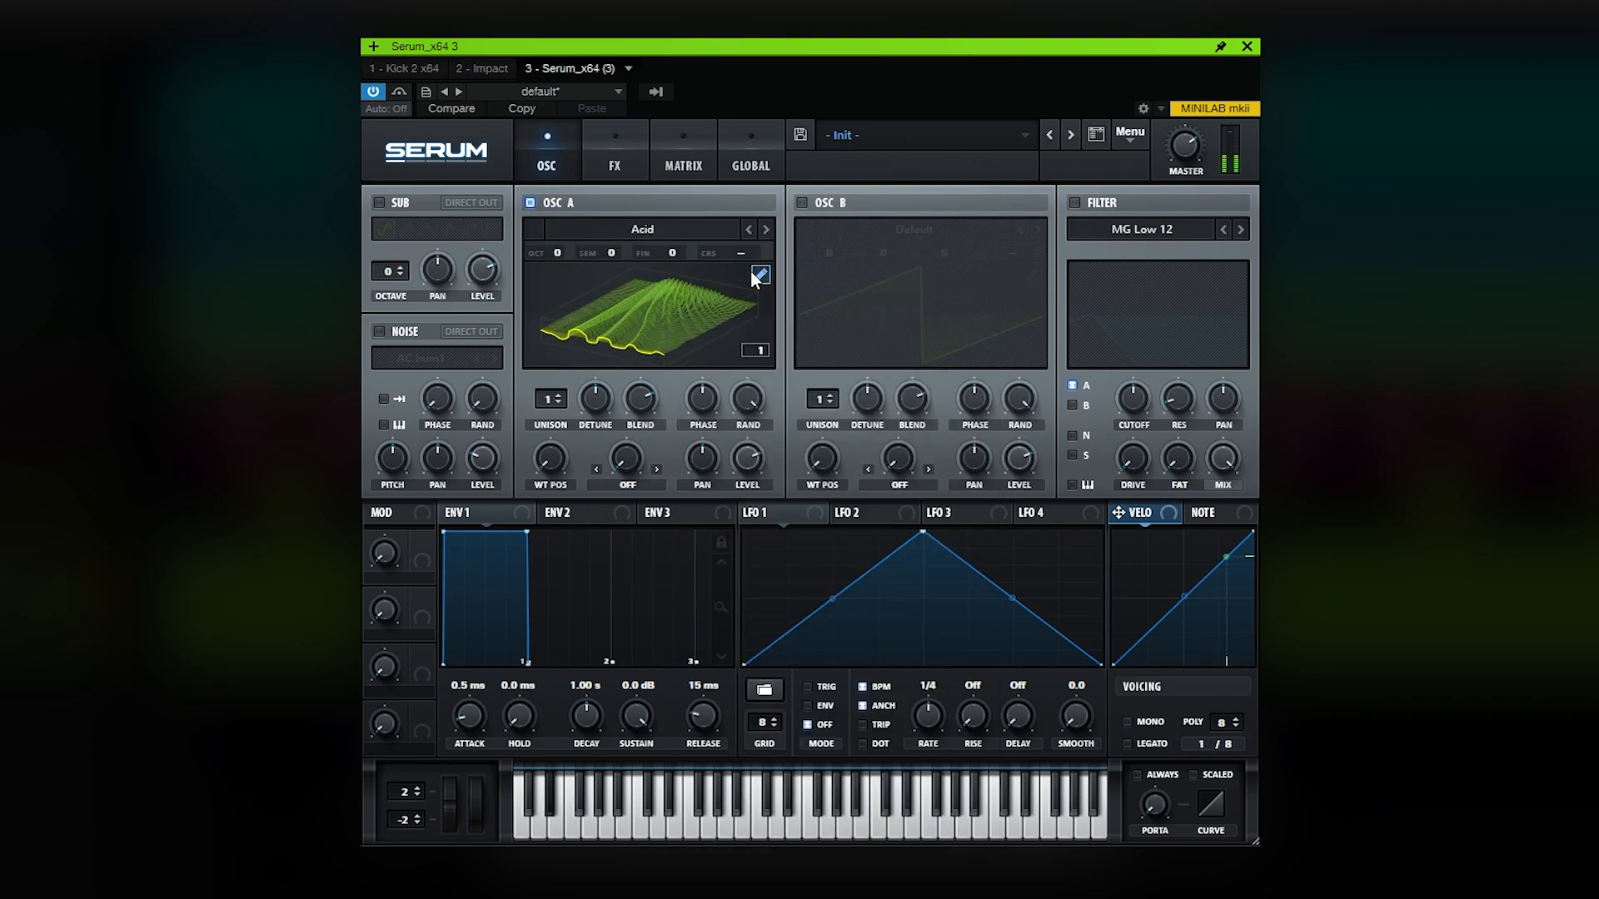
- Set oscillator A to octave -1 and wavetable position 90, with its random phase turned down
{"action": "left_click_drag", "start_coordinate": [551, 256], "coordinate": [552, 273]}
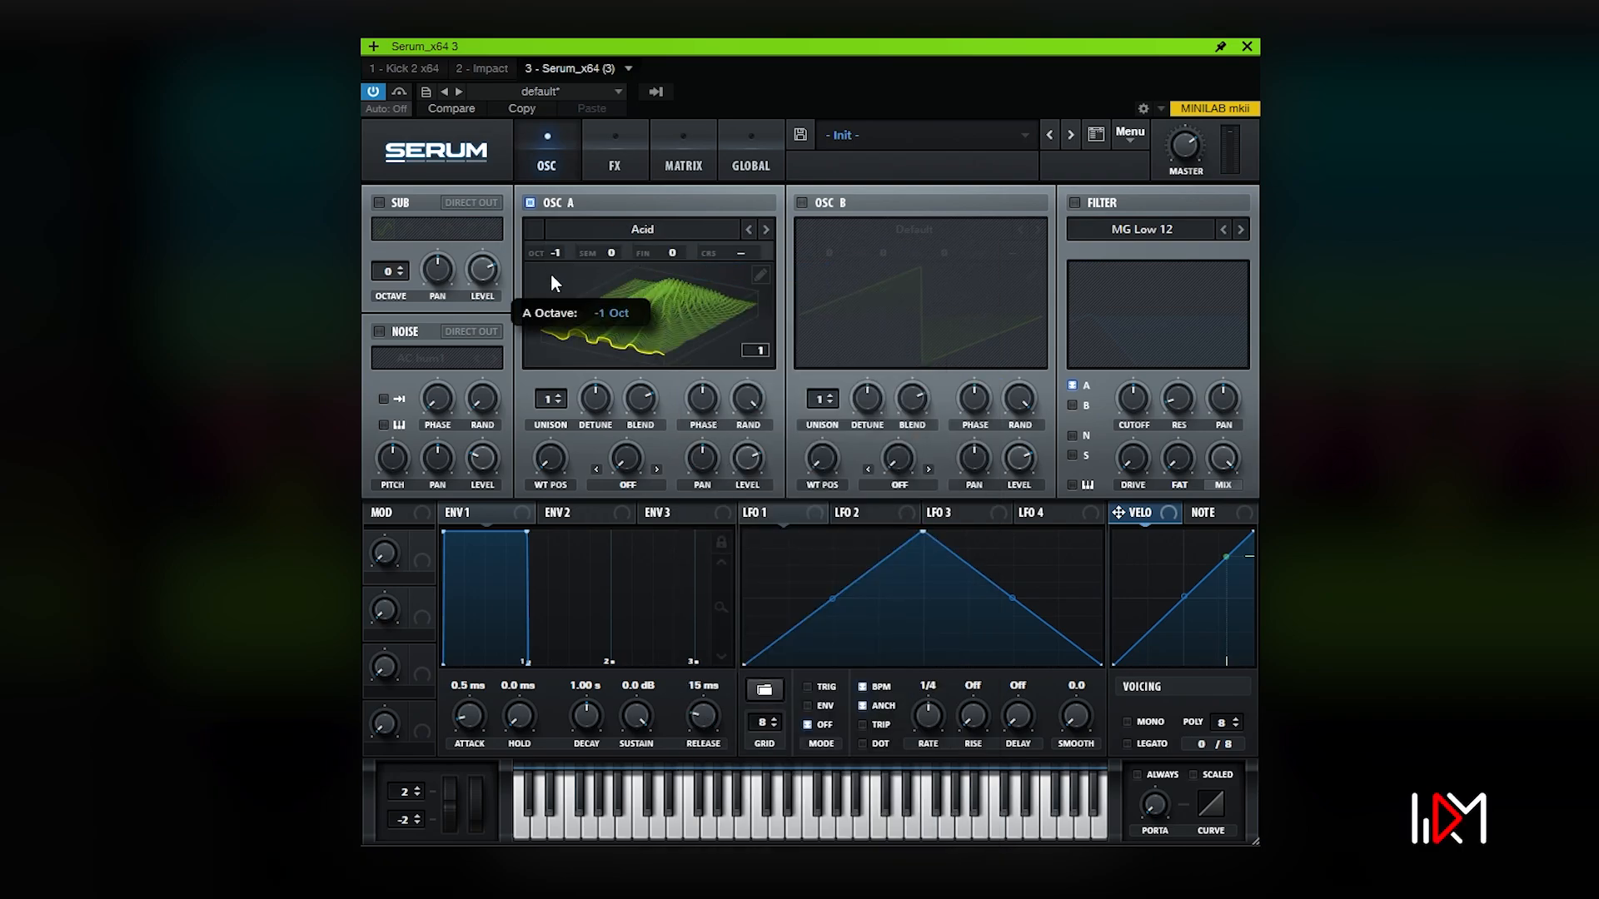
{"action": "left_click_drag", "start_coordinate": [761, 400], "coordinate": [760, 478]}
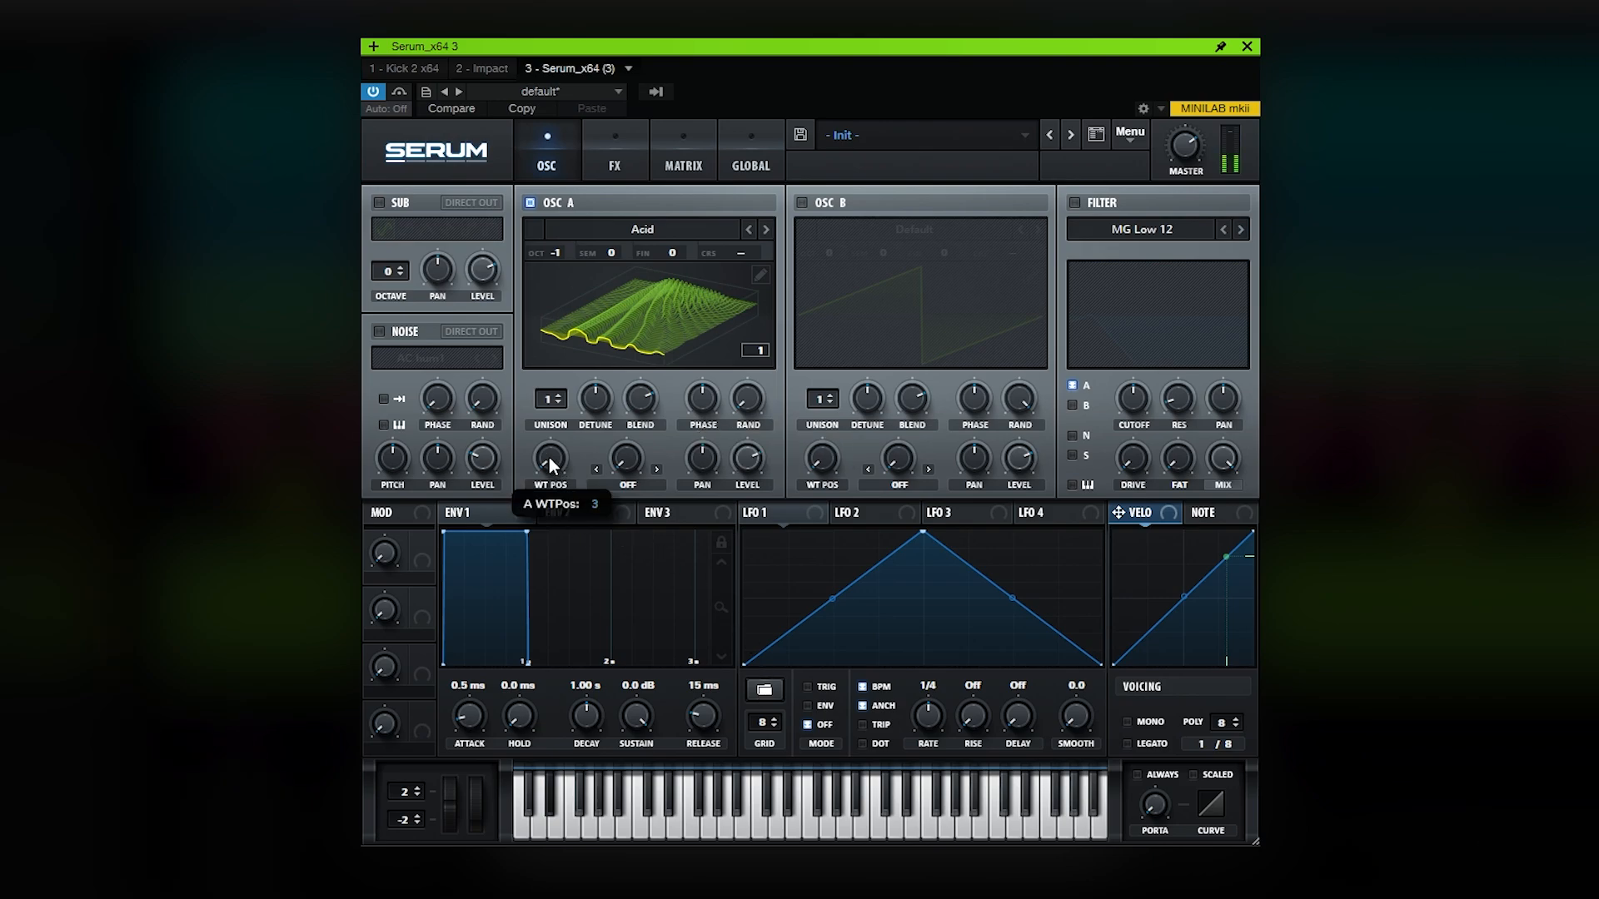
{"action": "left_click_drag", "start_coordinate": [548, 457], "coordinate": [546, 380]}
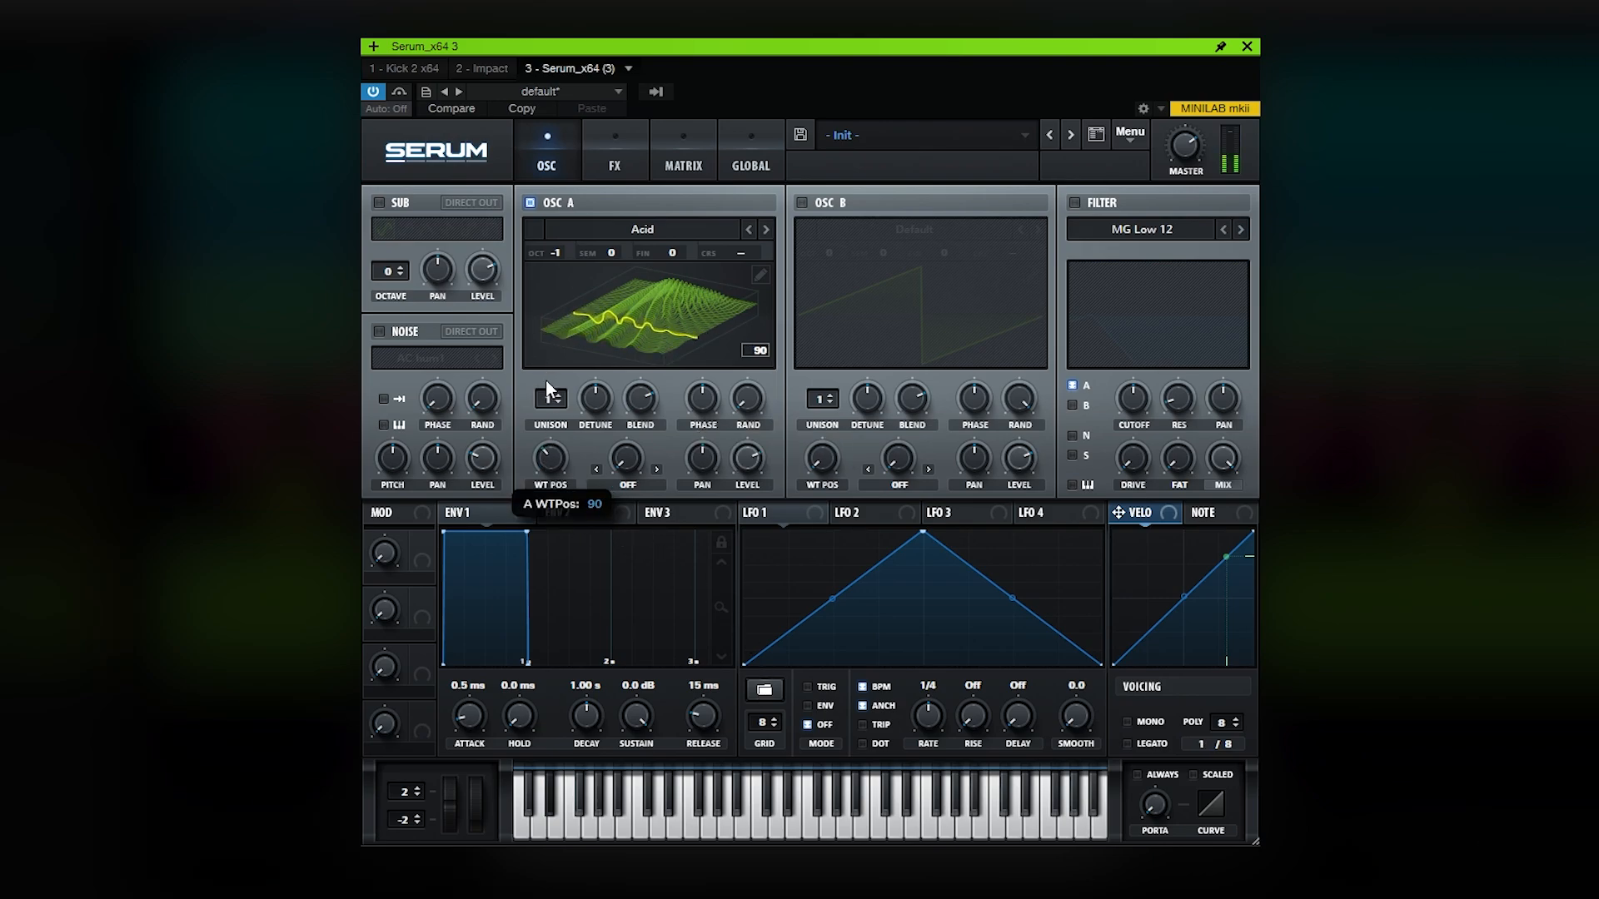
- Set oscillator A's warp mode to Bend - and its warp amount to -81
{"action": "left_click", "coordinate": [633, 490]}
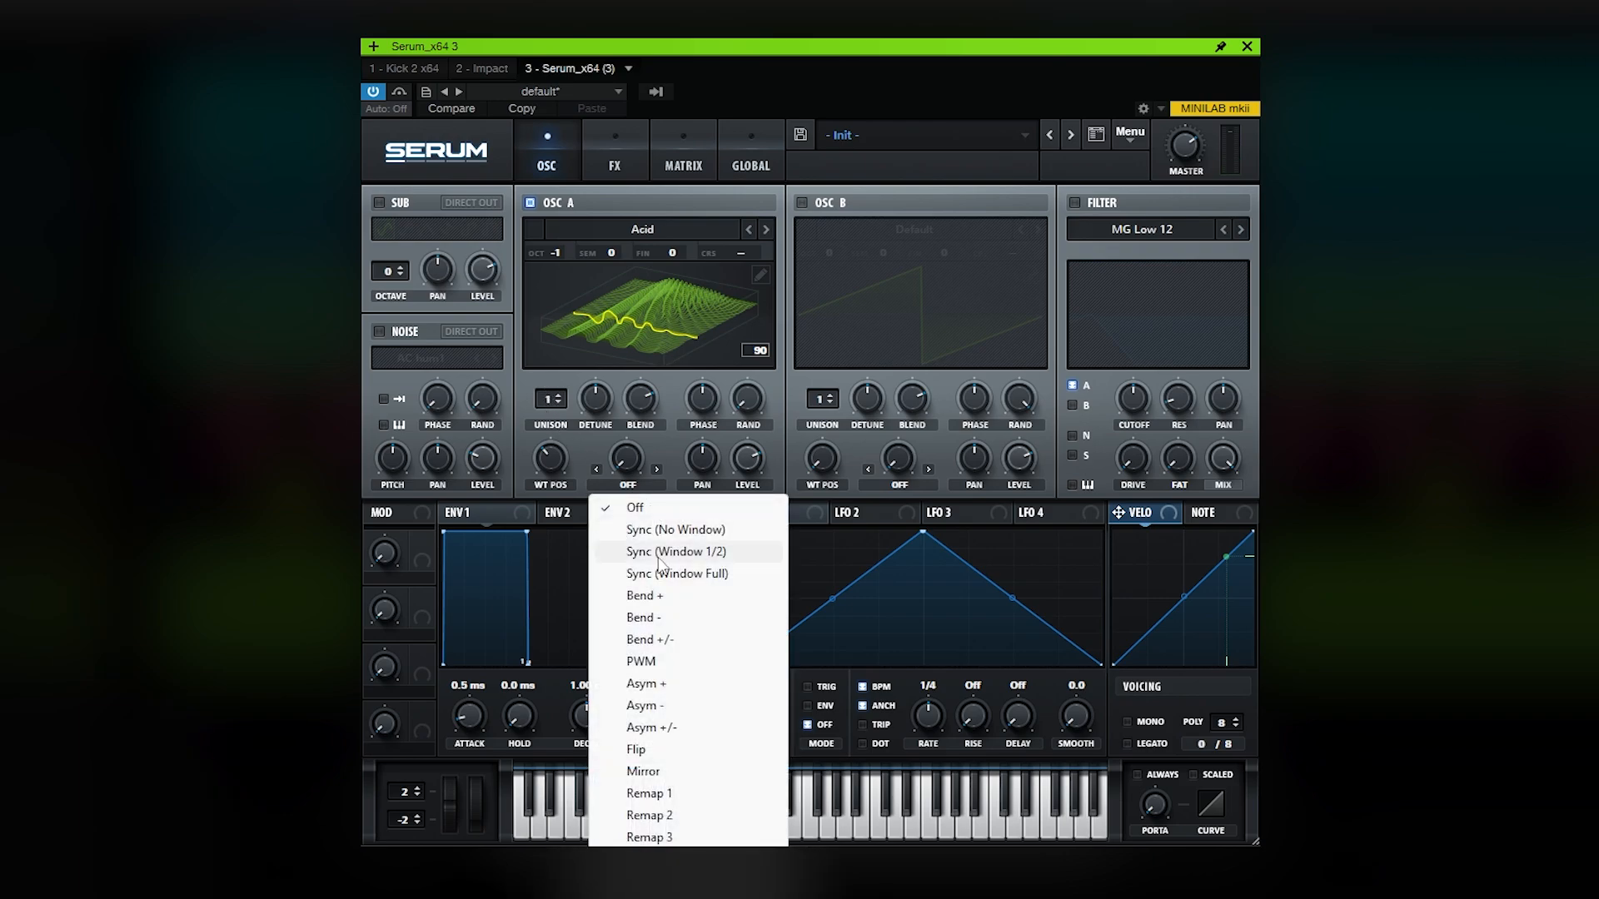
{"action": "left_click", "coordinate": [663, 621]}
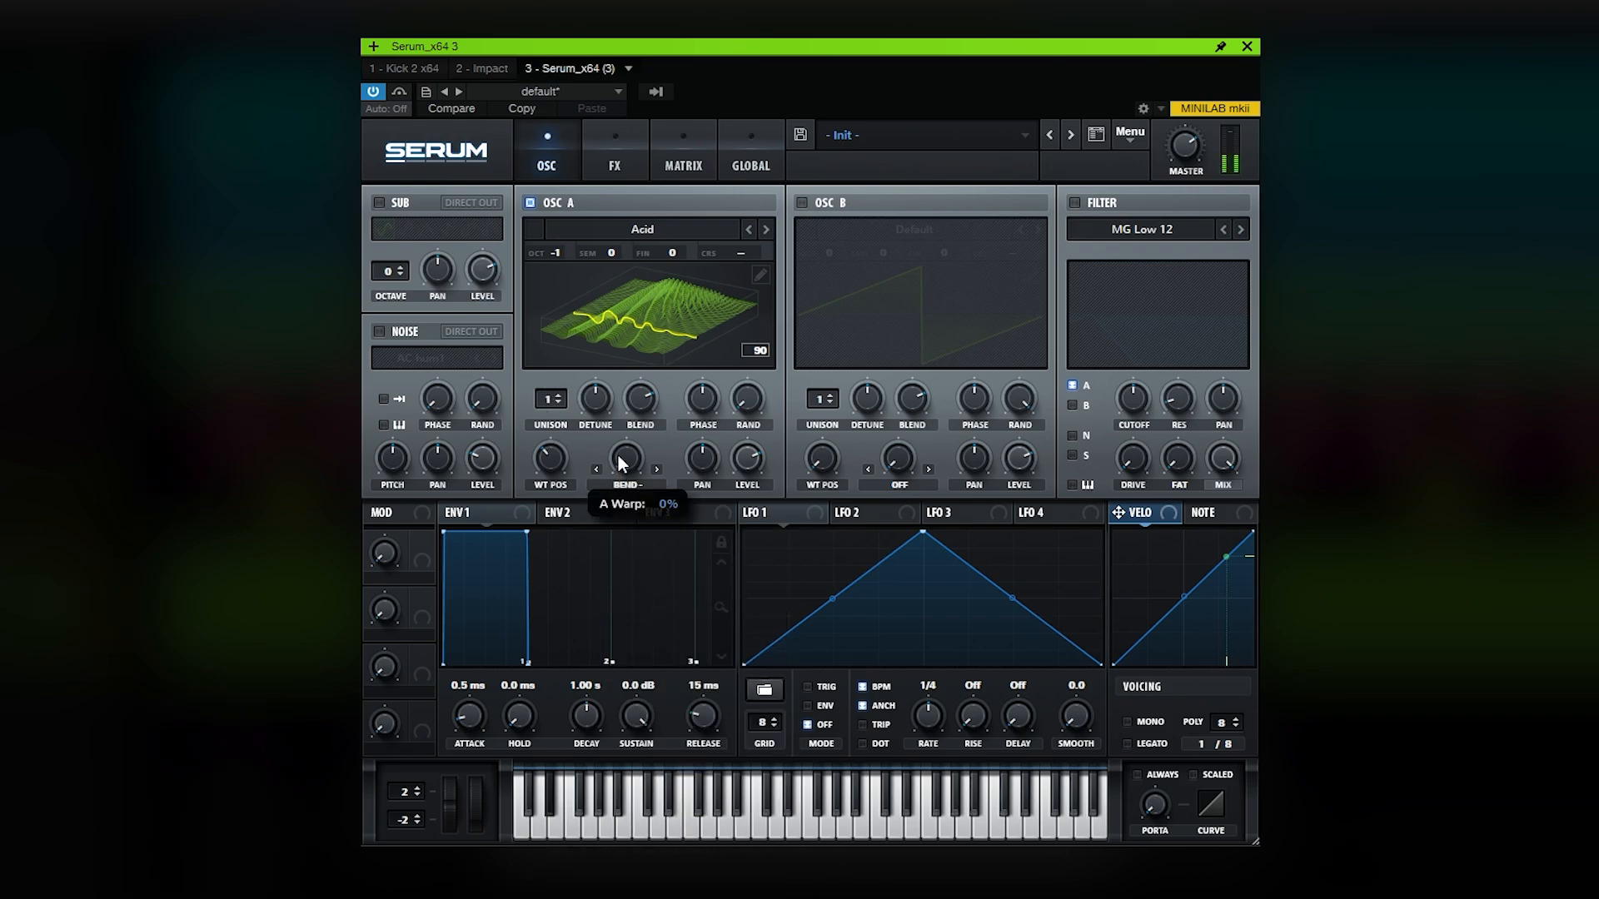
{"action": "left_click_drag", "start_coordinate": [625, 457], "coordinate": [617, 405]}
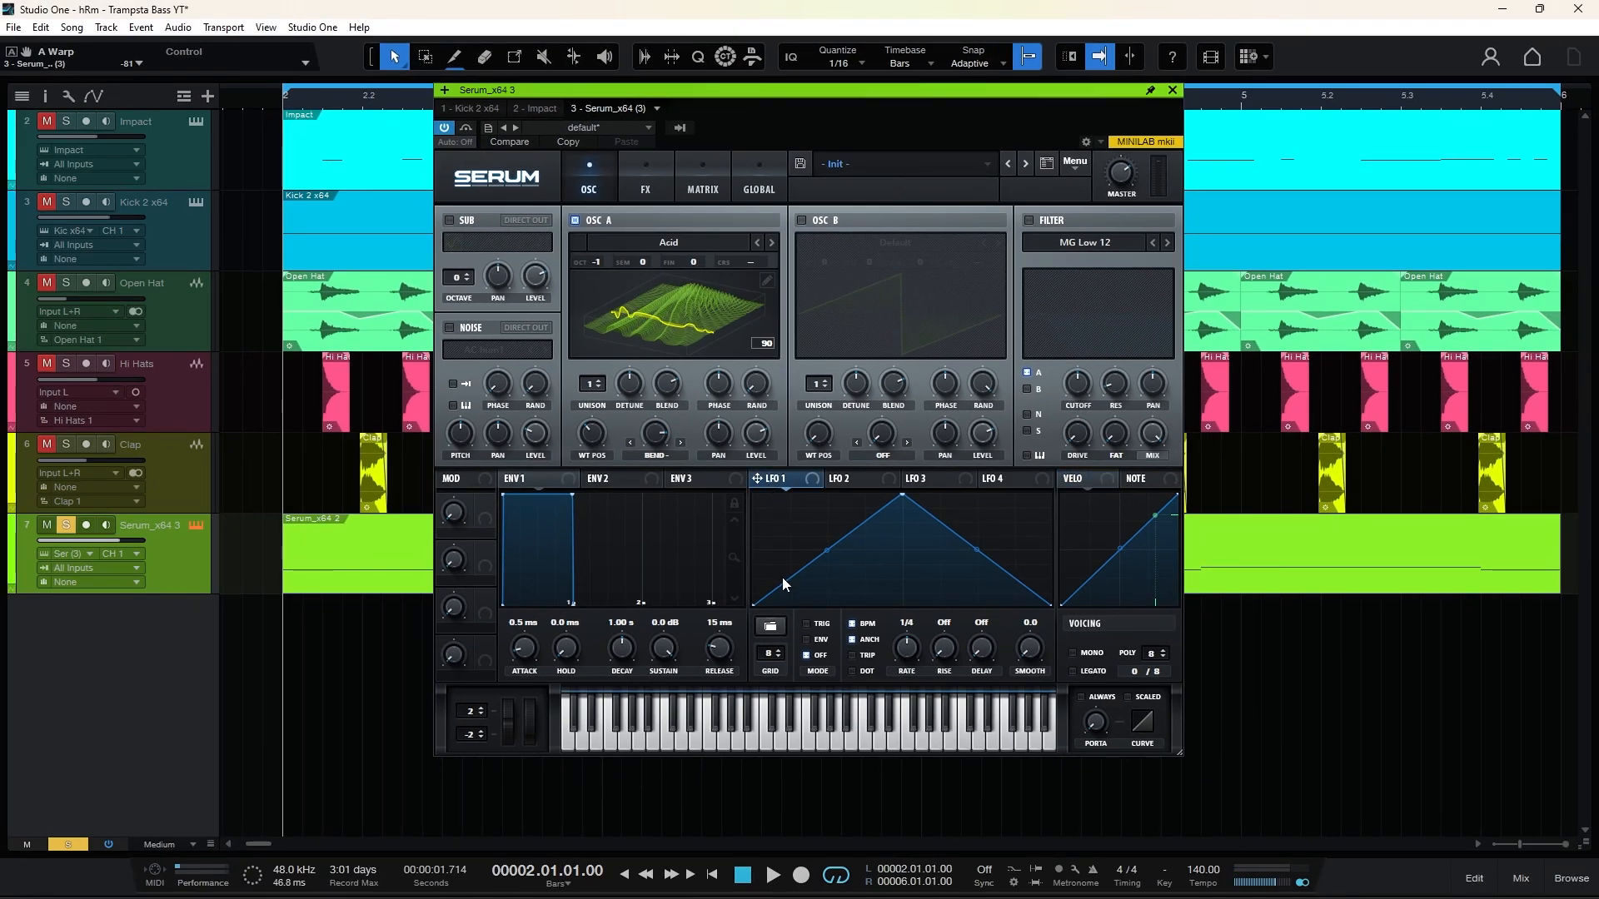
- Reshape LFO 1 with a raised start, an extra low point before the peak, a later peak and a rounded final fall
{"action": "left_click_drag", "start_coordinate": [752, 605], "coordinate": [755, 577]}
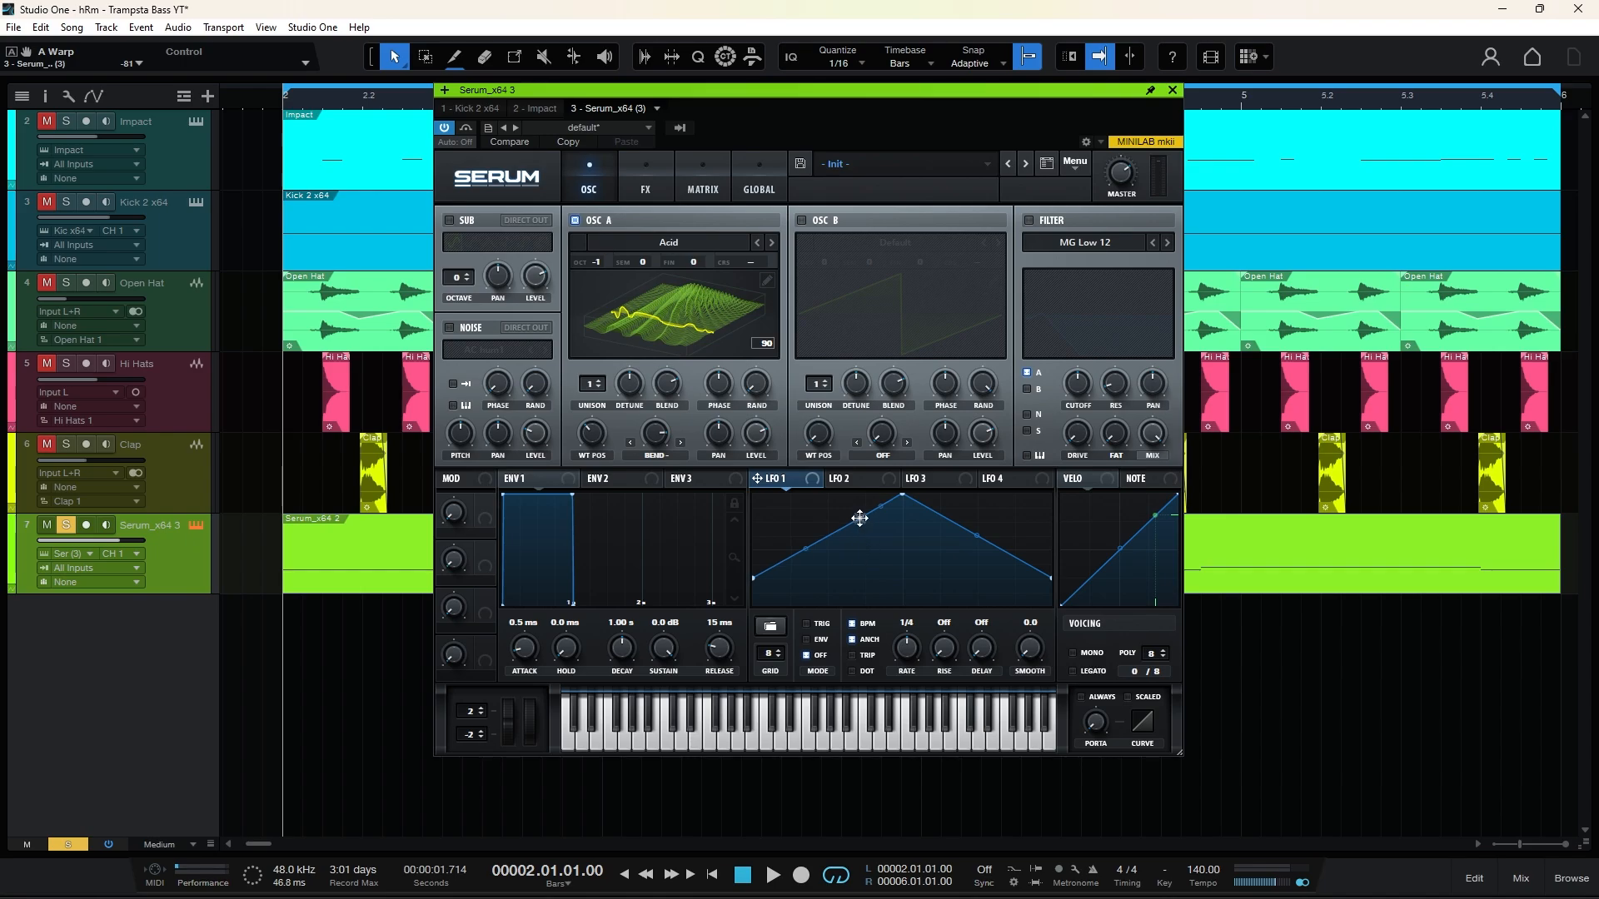
{"action": "left_click_drag", "start_coordinate": [860, 518], "coordinate": [879, 558]}
{"action": "left_click_drag", "start_coordinate": [899, 494], "coordinate": [938, 489]}
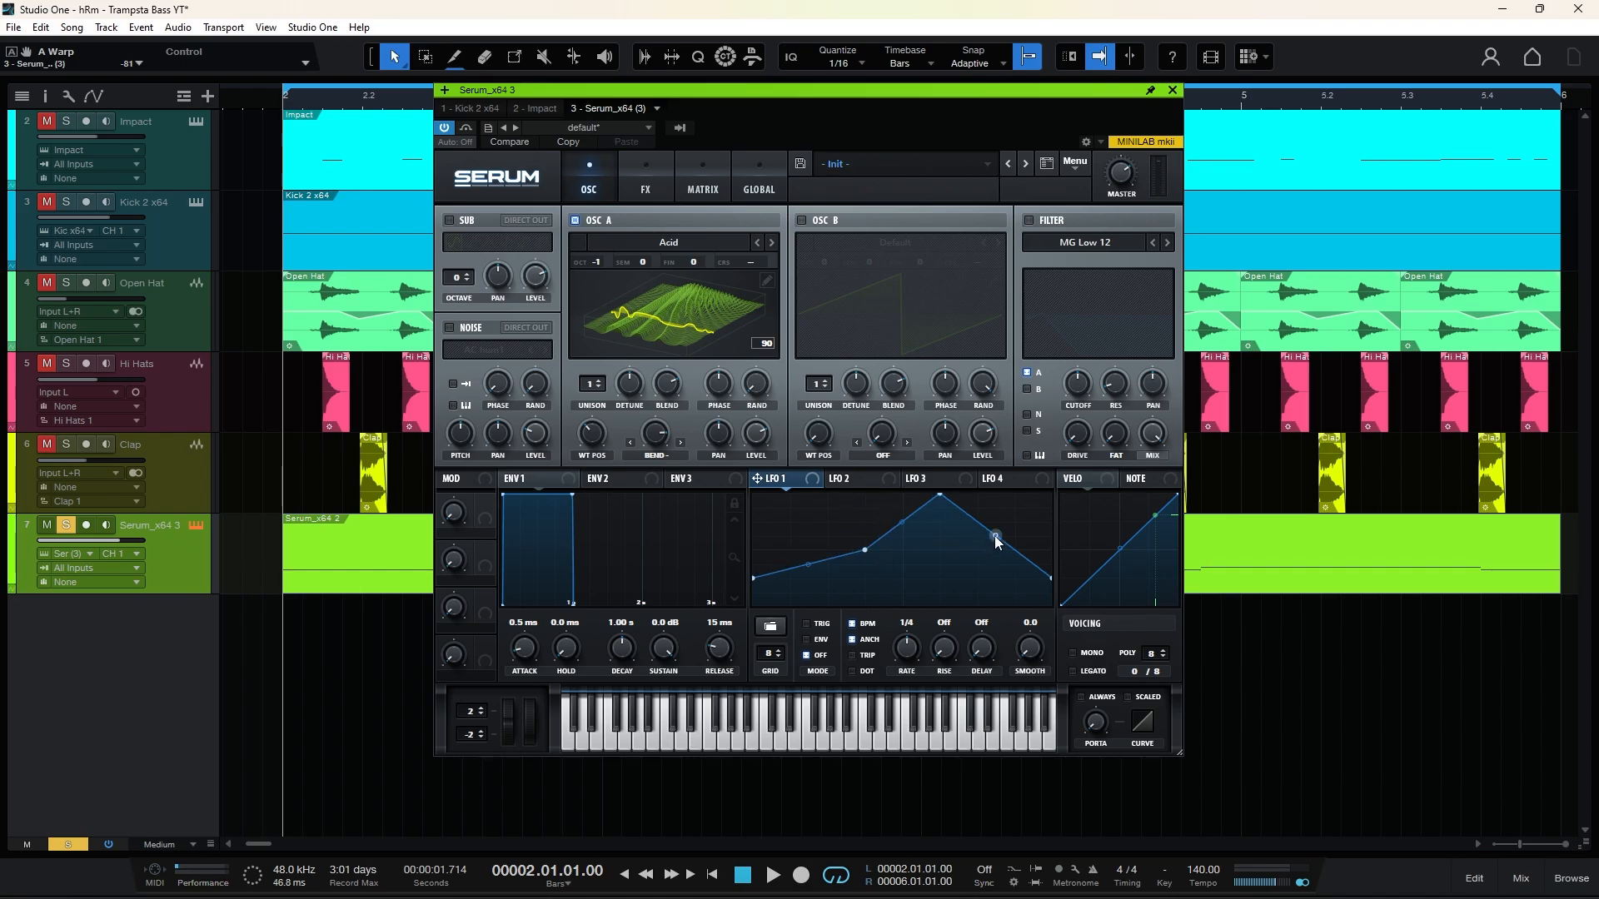
{"action": "left_click_drag", "start_coordinate": [998, 542], "coordinate": [1007, 502]}
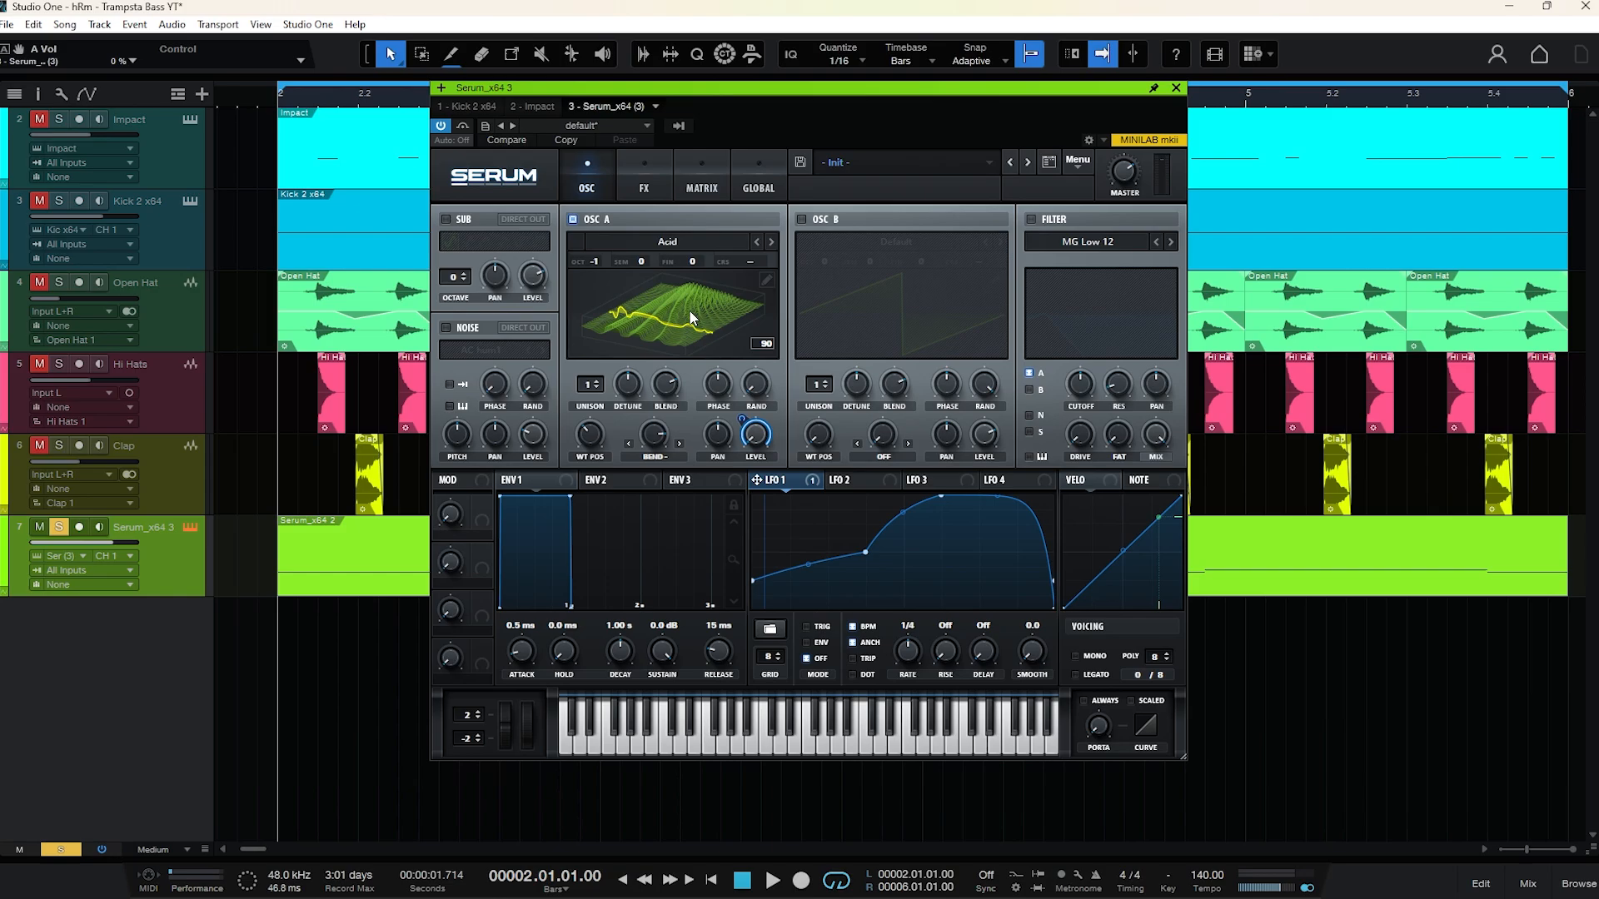
- Set the distortion effect's type to Sine Shaper and its filter frequency to 5695
{"action": "left_click", "coordinate": [645, 179]}
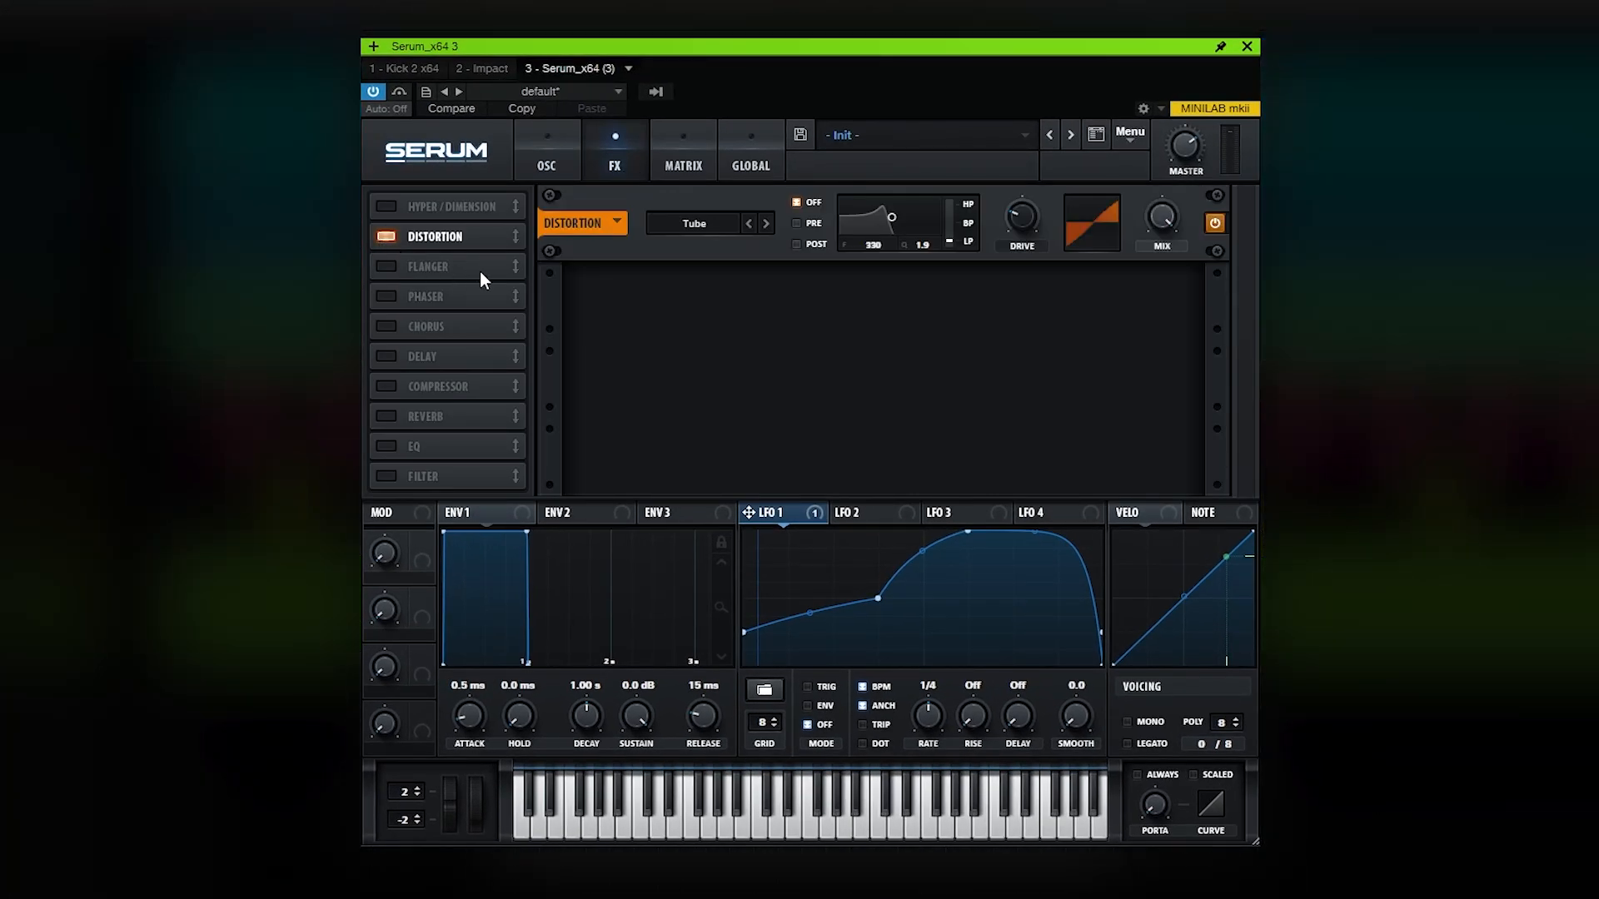
{"action": "left_click", "coordinate": [694, 223]}
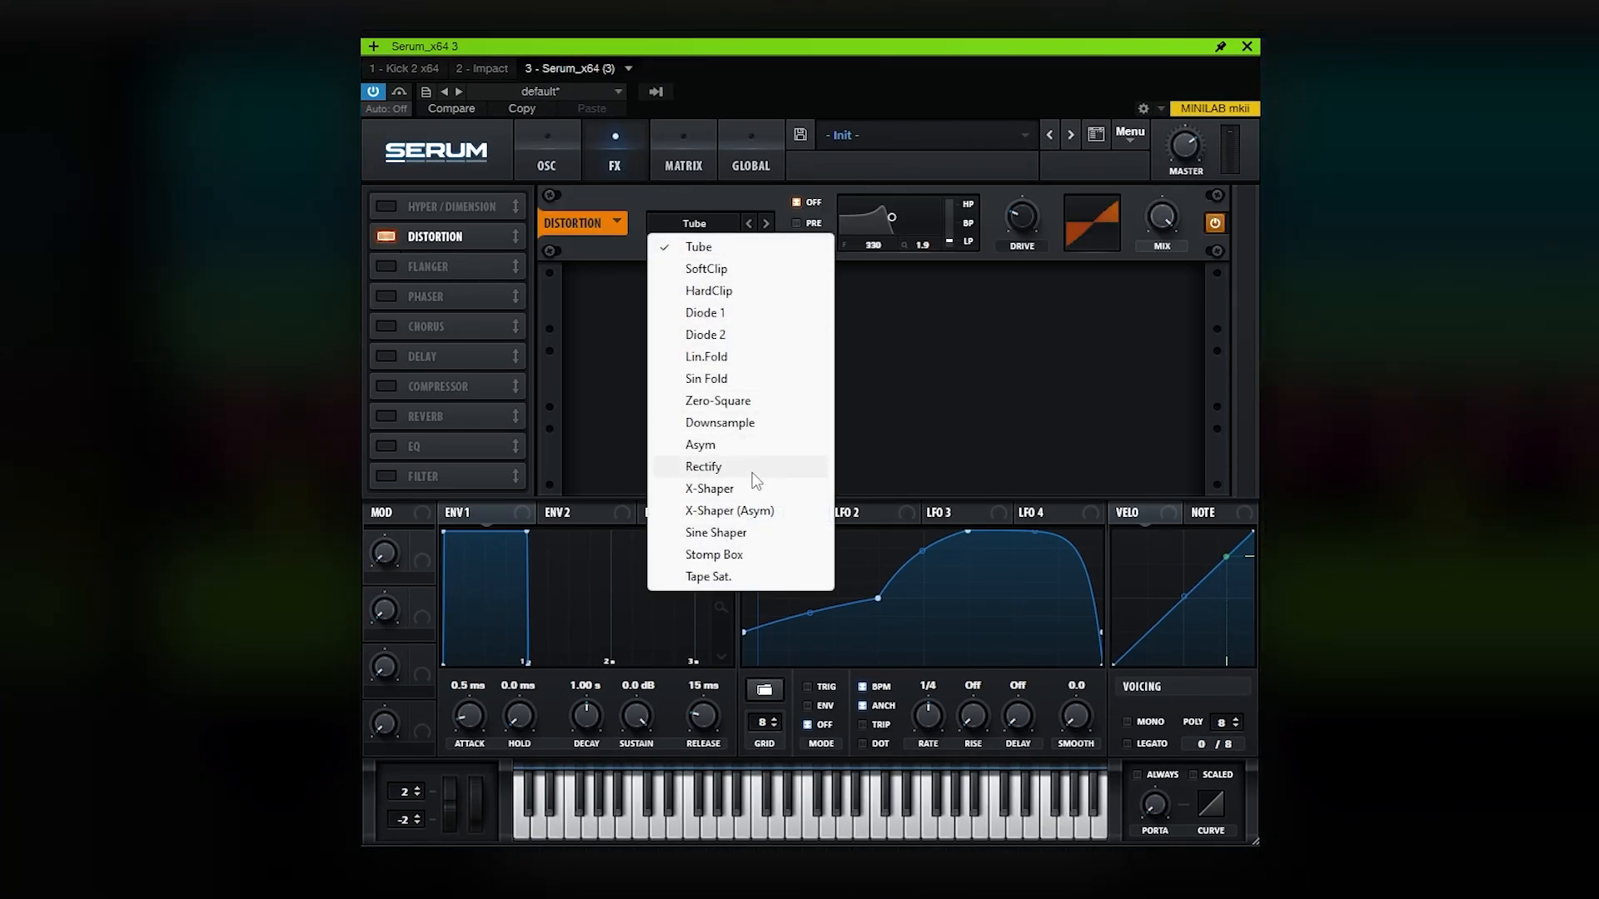
{"action": "left_click", "coordinate": [746, 530]}
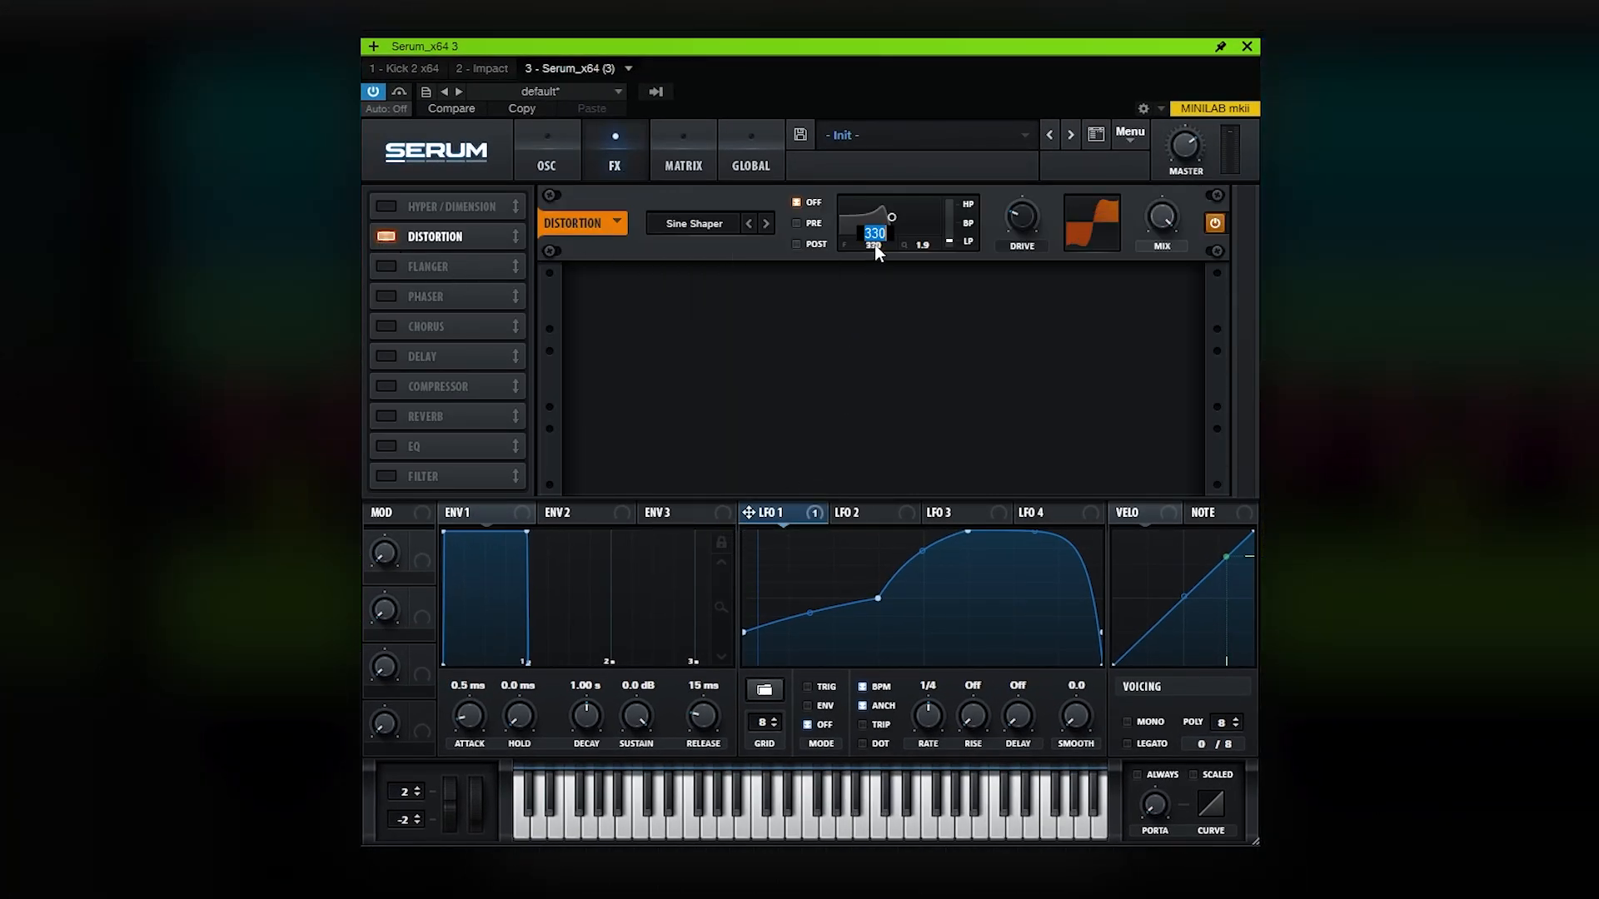
{"action": "left_click_drag", "start_coordinate": [874, 243], "coordinate": [877, 250]}
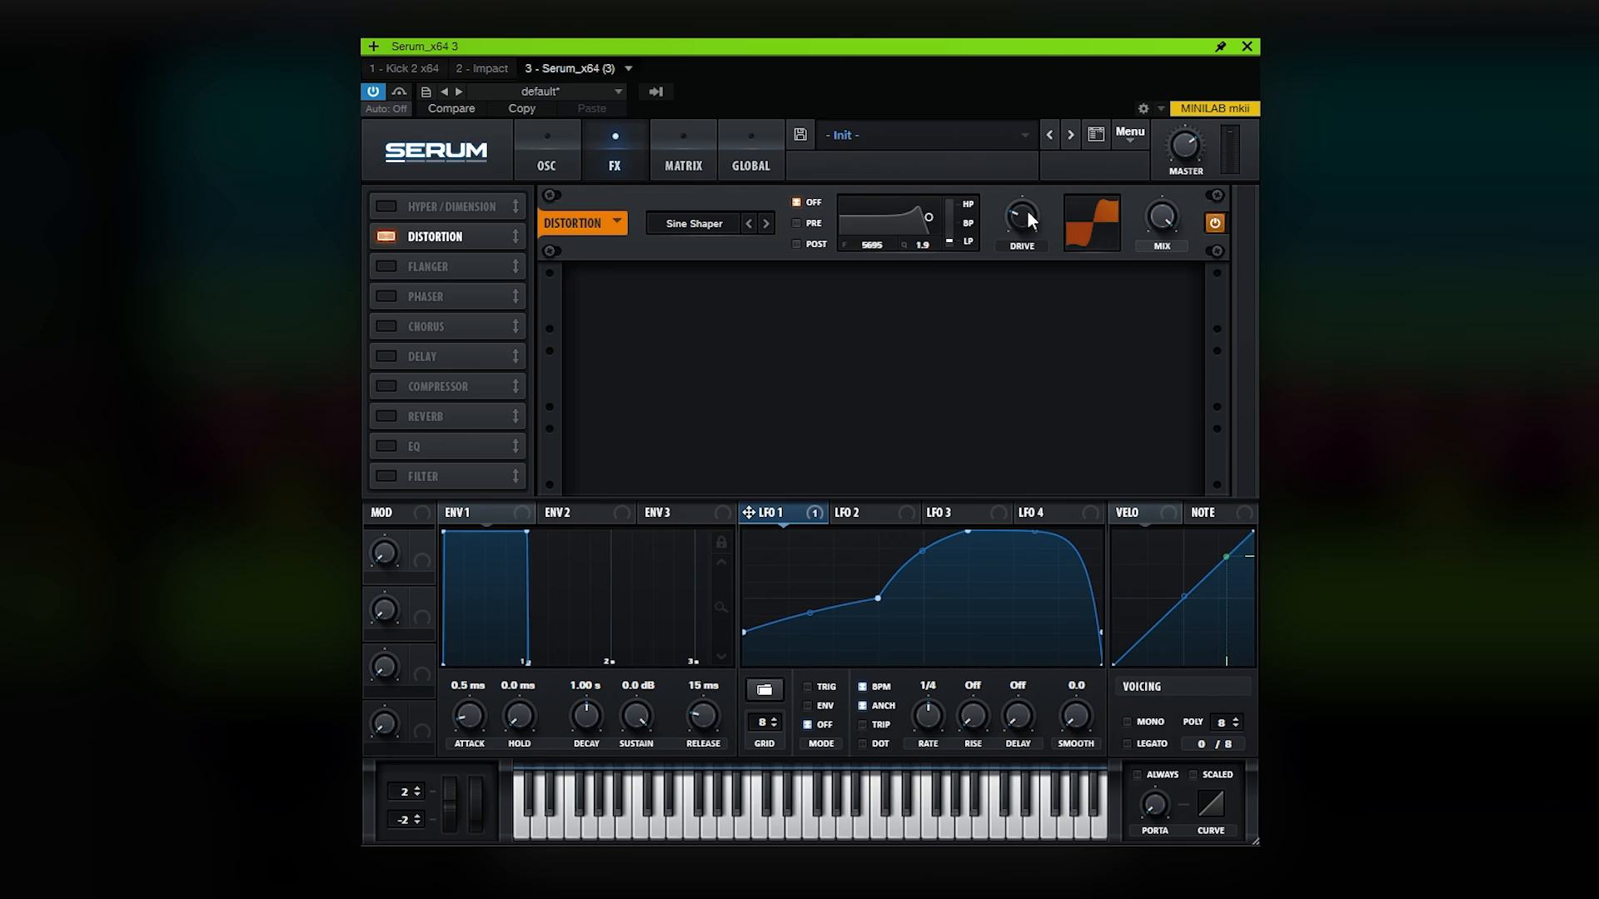
- Set the distortion drive to 46%, then lower its mix and modulate the mix with LFO 1
{"action": "left_click_drag", "start_coordinate": [1029, 213], "coordinate": [1013, 150]}
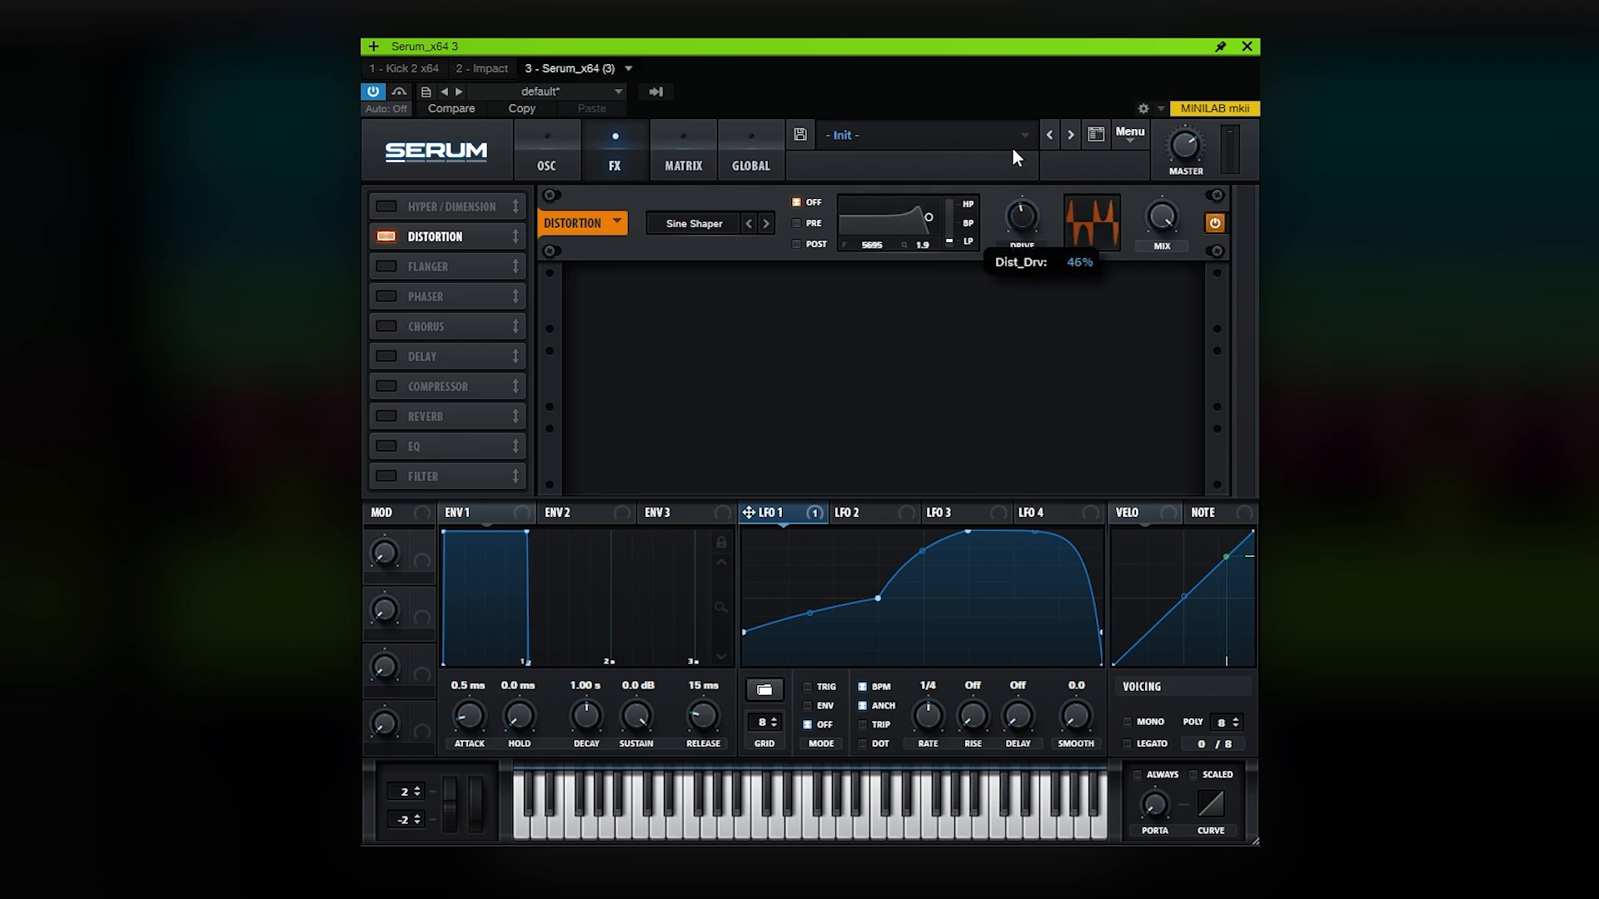
{"action": "left_click_drag", "start_coordinate": [1163, 218], "coordinate": [1162, 262]}
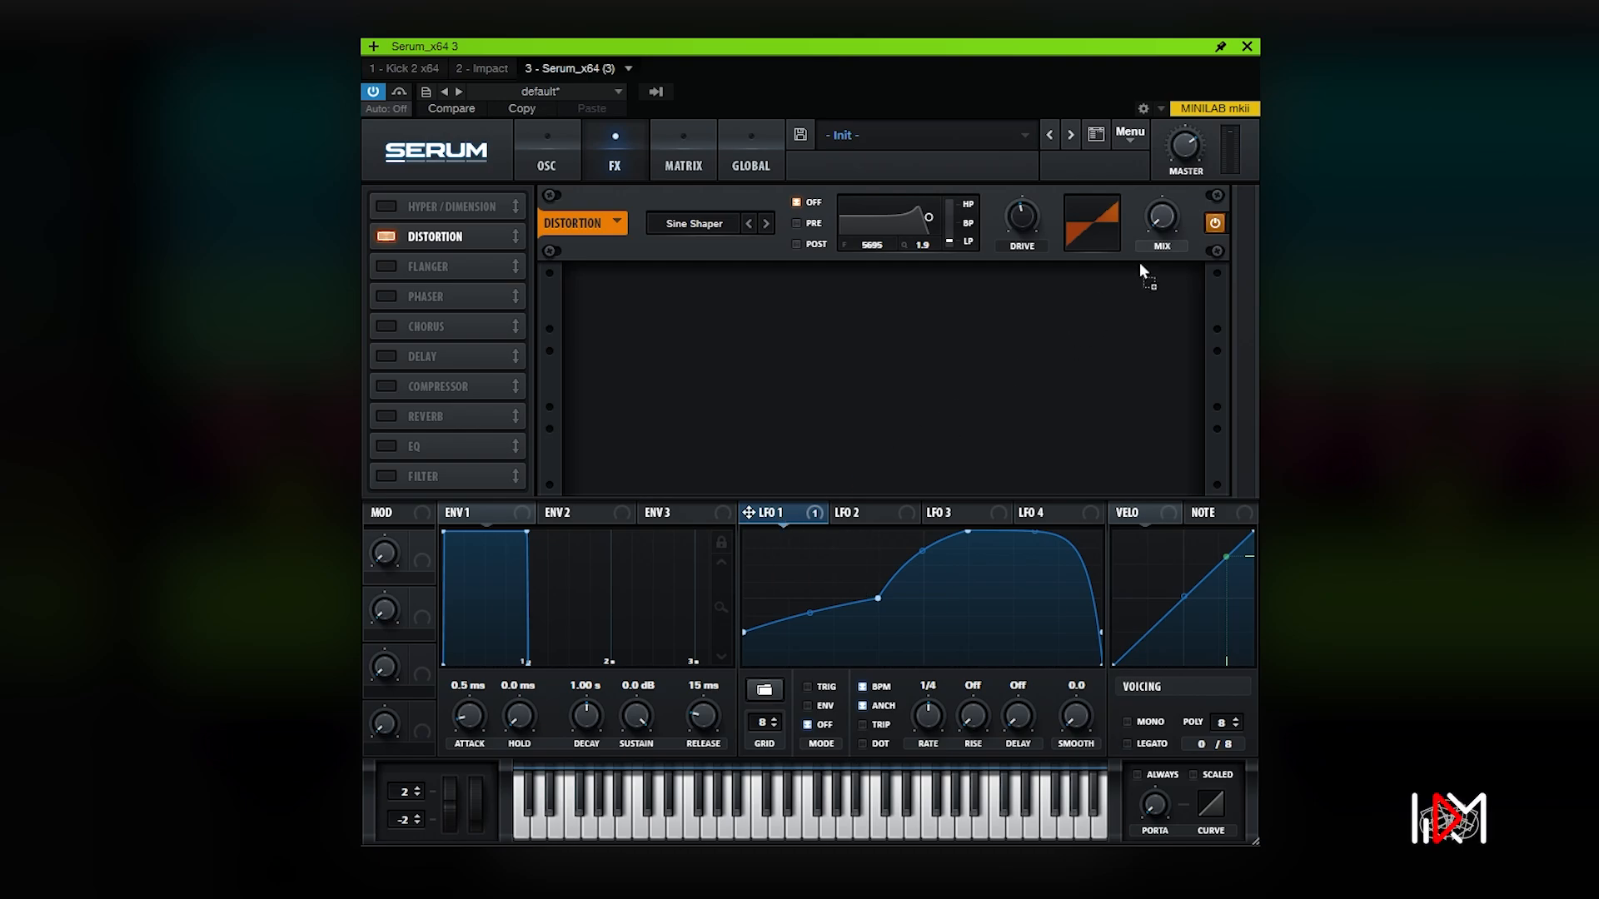
{"action": "mouse_move", "coordinate": [1140, 264]}
{"action": "left_mouse_down"}
{"action": "mouse_move", "coordinate": [1161, 218]}
{"action": "mouse_move", "coordinate": [1136, 278]}
{"action": "left_mouse_up"}
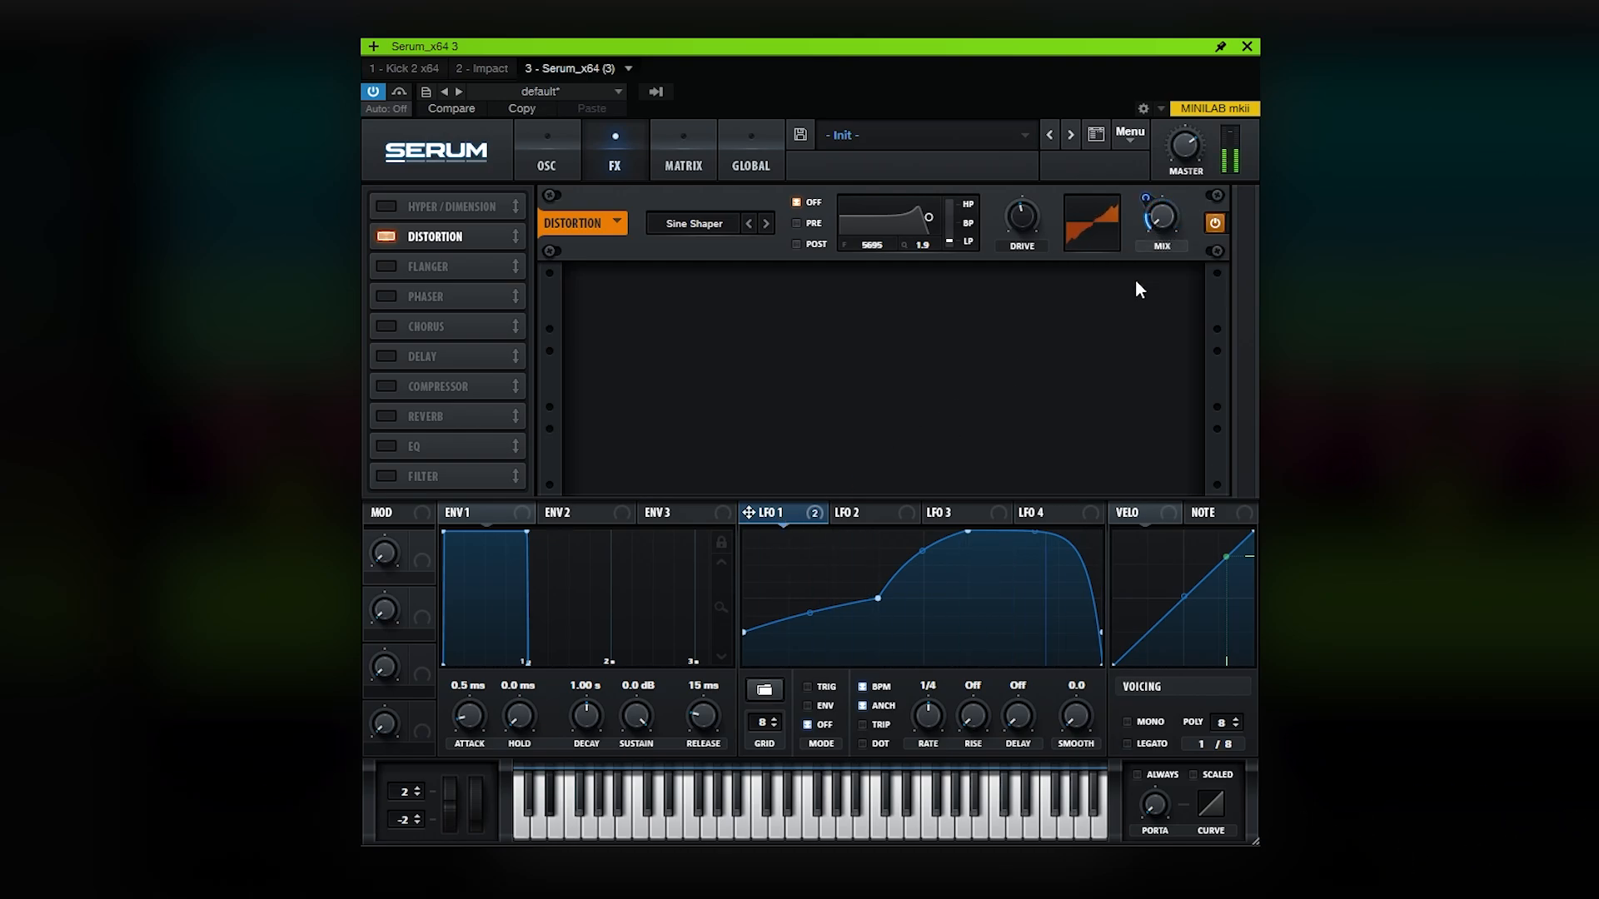
- Enable the Filter effect as MG Low 18 with an 8 Hz cutoff and modulate that cutoff with LFO 1
{"action": "left_click", "coordinate": [387, 476]}
{"action": "left_click", "coordinate": [704, 303]}
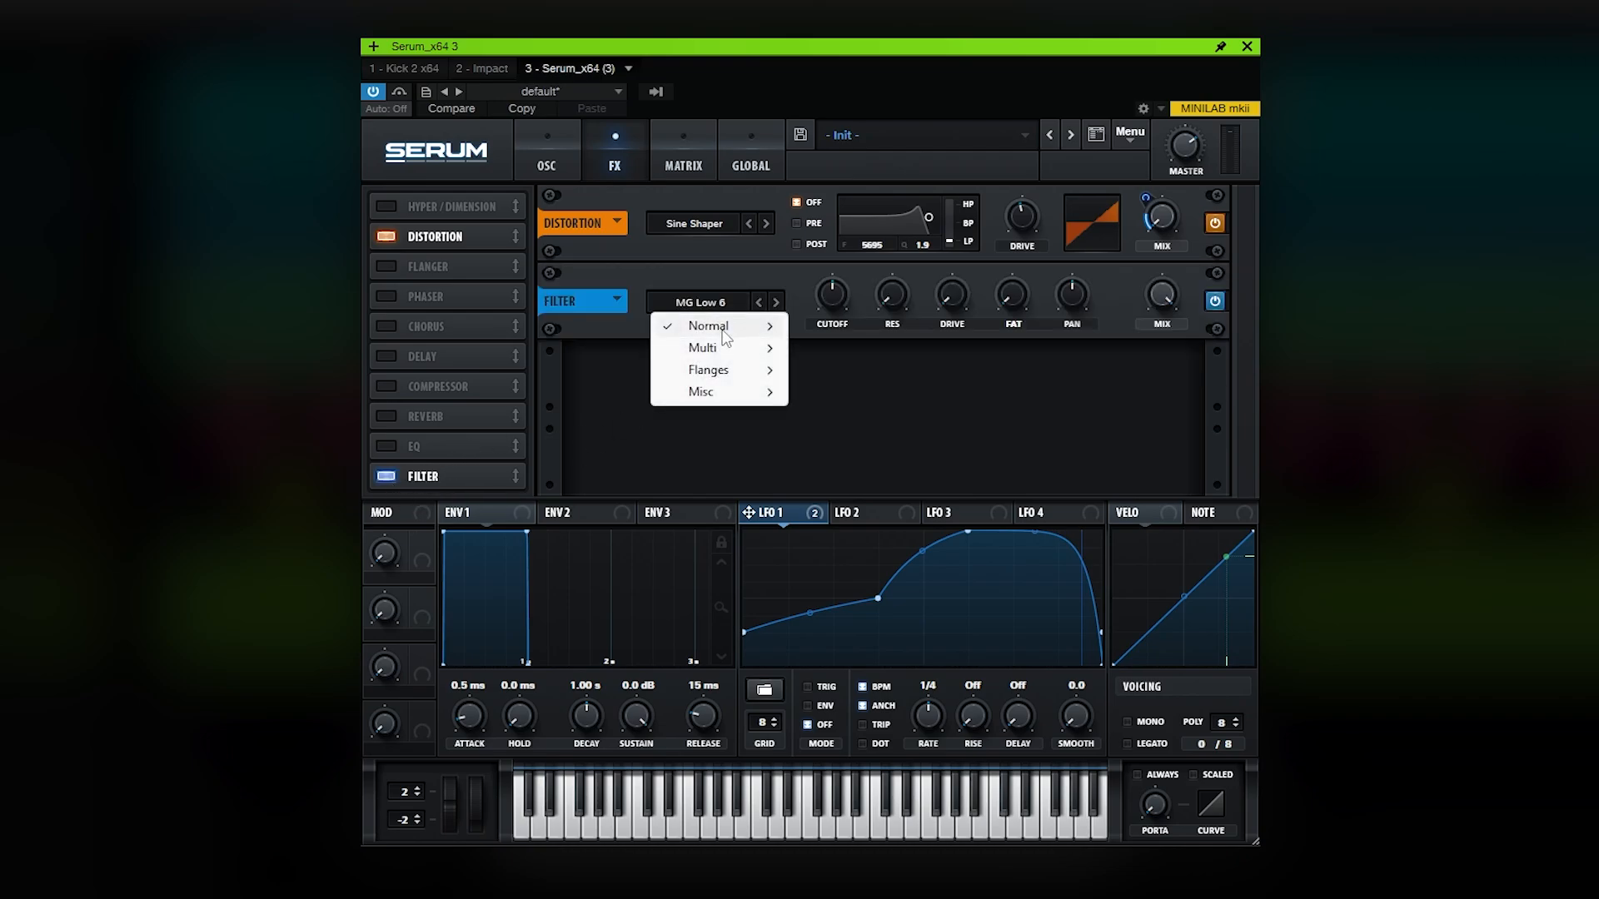
{"action": "mouse_move", "coordinate": [691, 328]}
{"action": "left_click", "coordinate": [887, 375]}
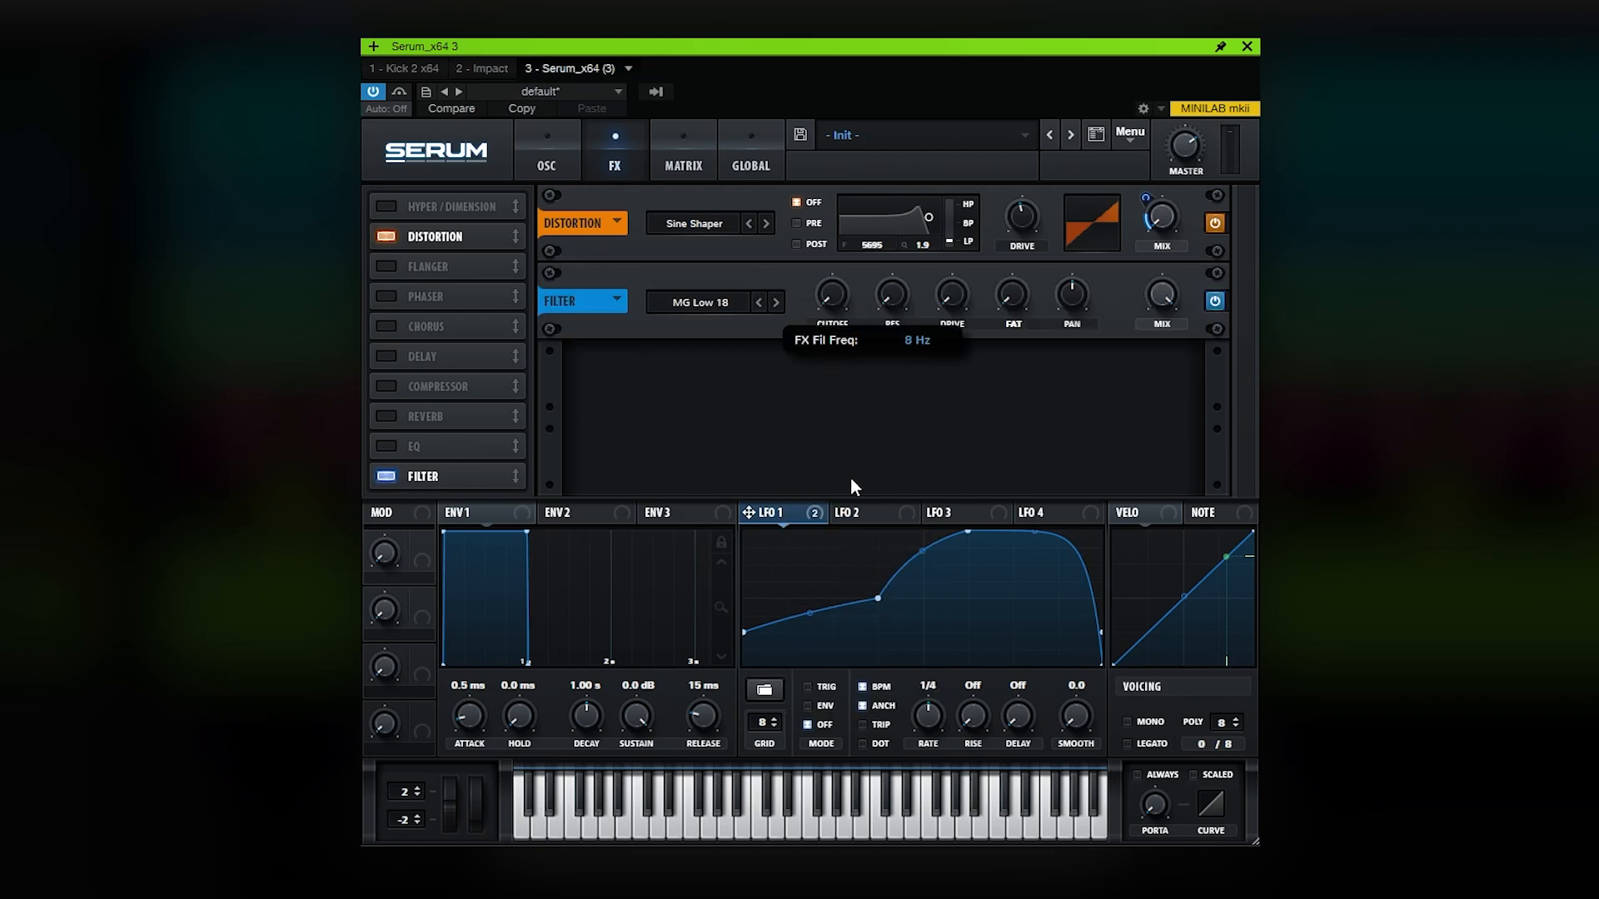
{"action": "left_click_drag", "start_coordinate": [748, 512], "coordinate": [832, 298]}
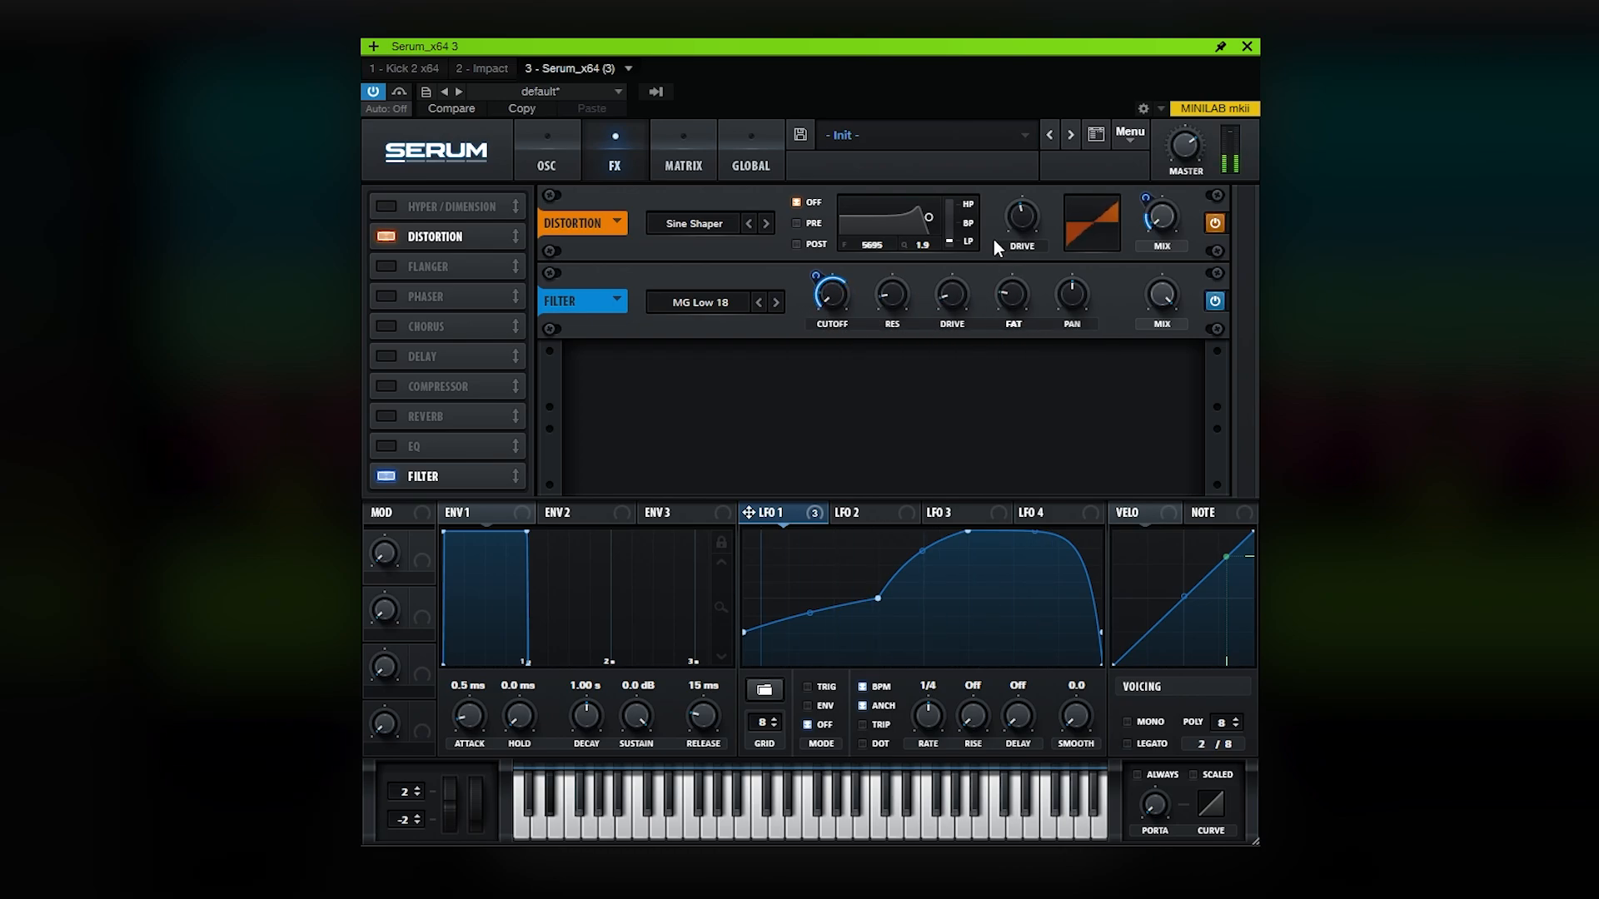
- Enable oscillator B and load the Analog wavetable PWM Juno into it
{"action": "left_click", "coordinate": [546, 162]}
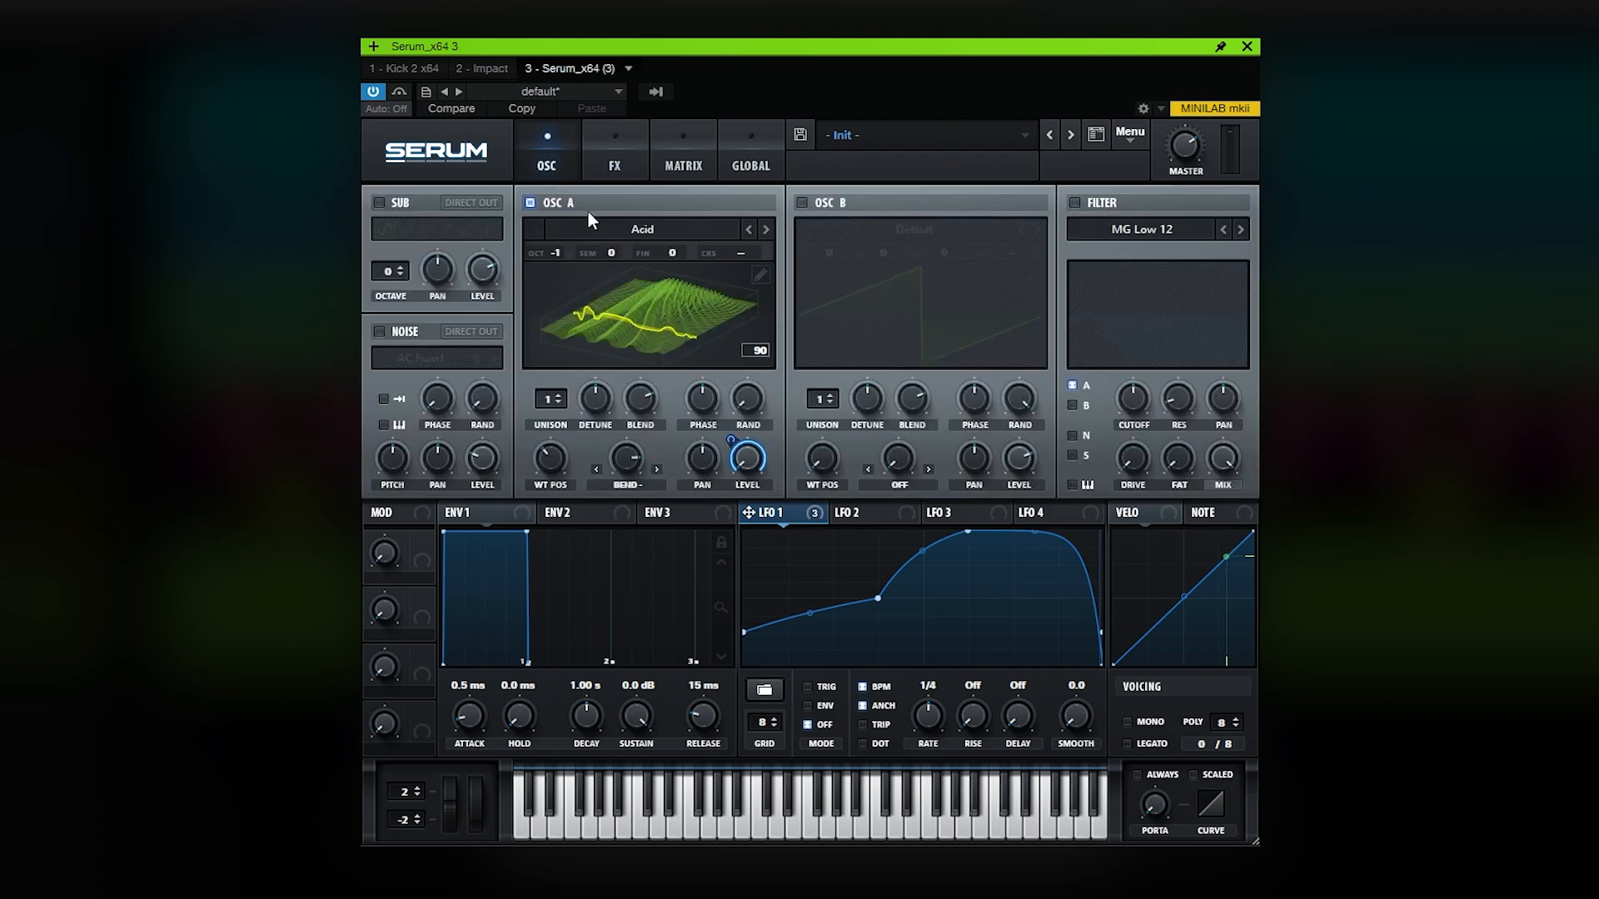
{"action": "left_click", "coordinate": [802, 202]}
{"action": "left_click", "coordinate": [902, 231]}
{"action": "mouse_move", "coordinate": [883, 253]}
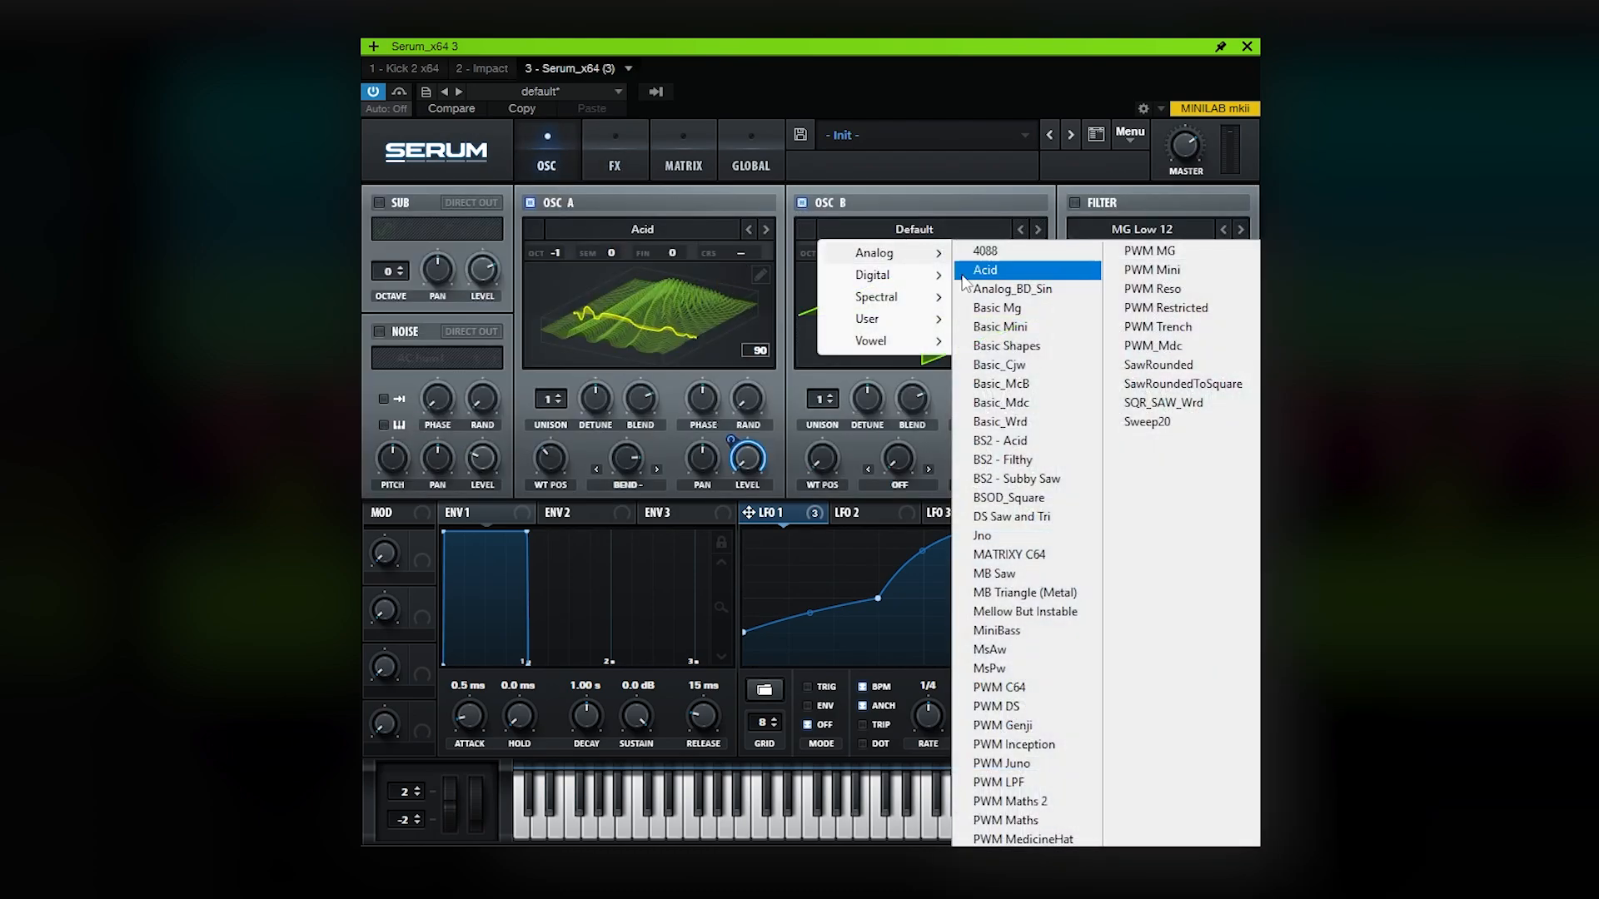
{"action": "left_click", "coordinate": [1052, 762]}
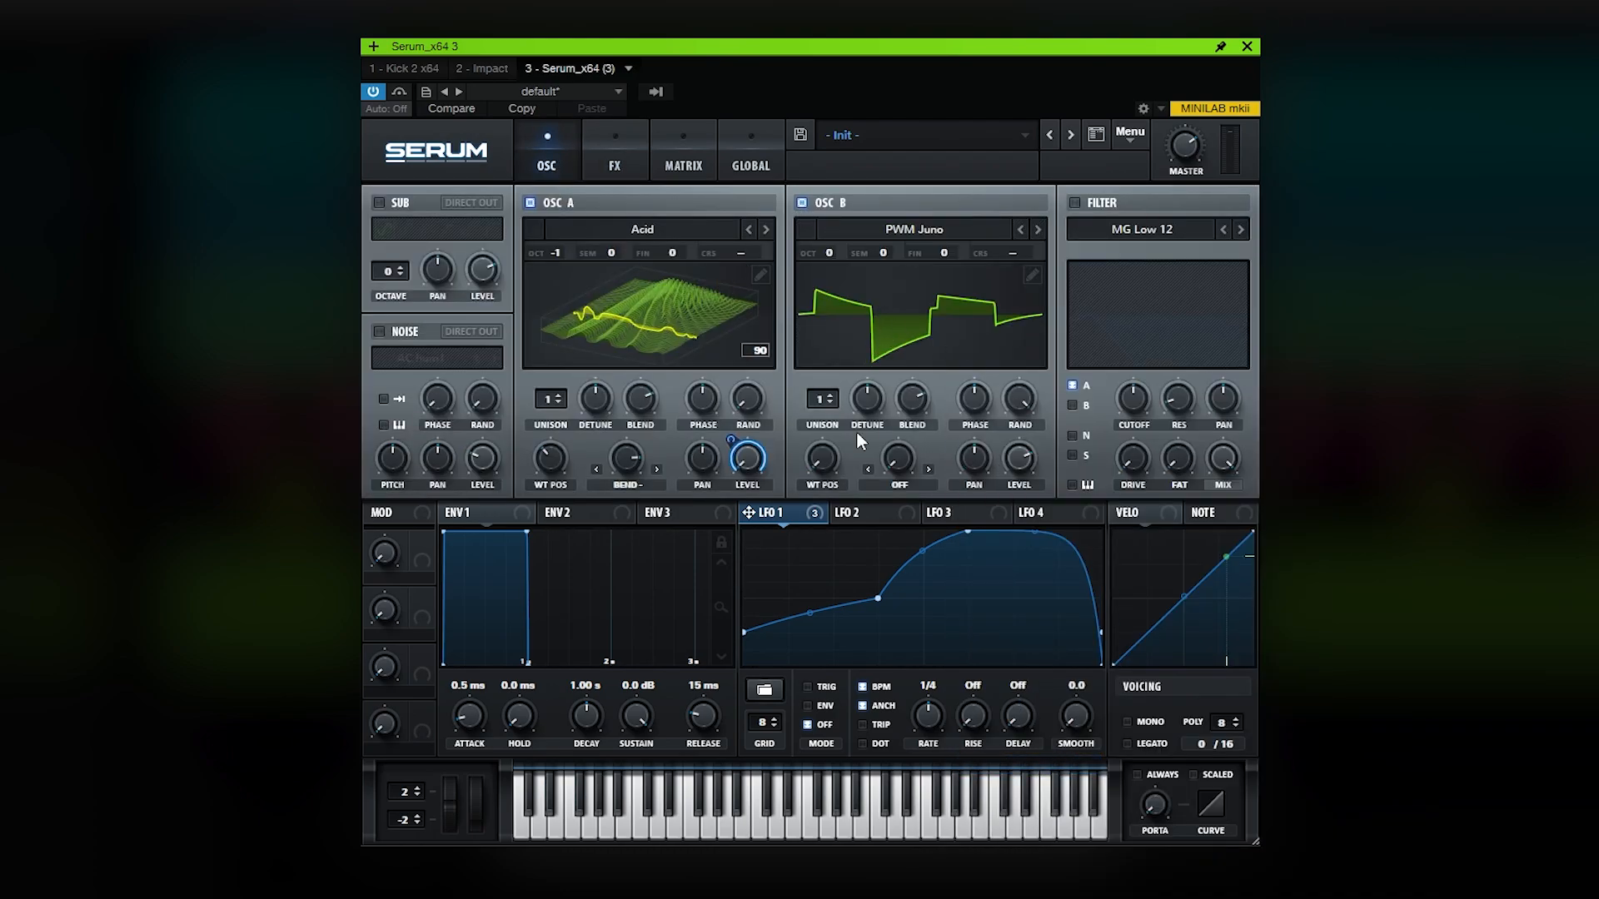
- Adjust oscillator B's random phase and set its wavetable position to 33 while auditioning the bass
{"action": "mouse_move", "coordinate": [1017, 409]}
{"action": "left_mouse_down"}
{"action": "mouse_move", "coordinate": [1060, 731]}
{"action": "mouse_move", "coordinate": [1017, 398]}
{"action": "left_mouse_up"}
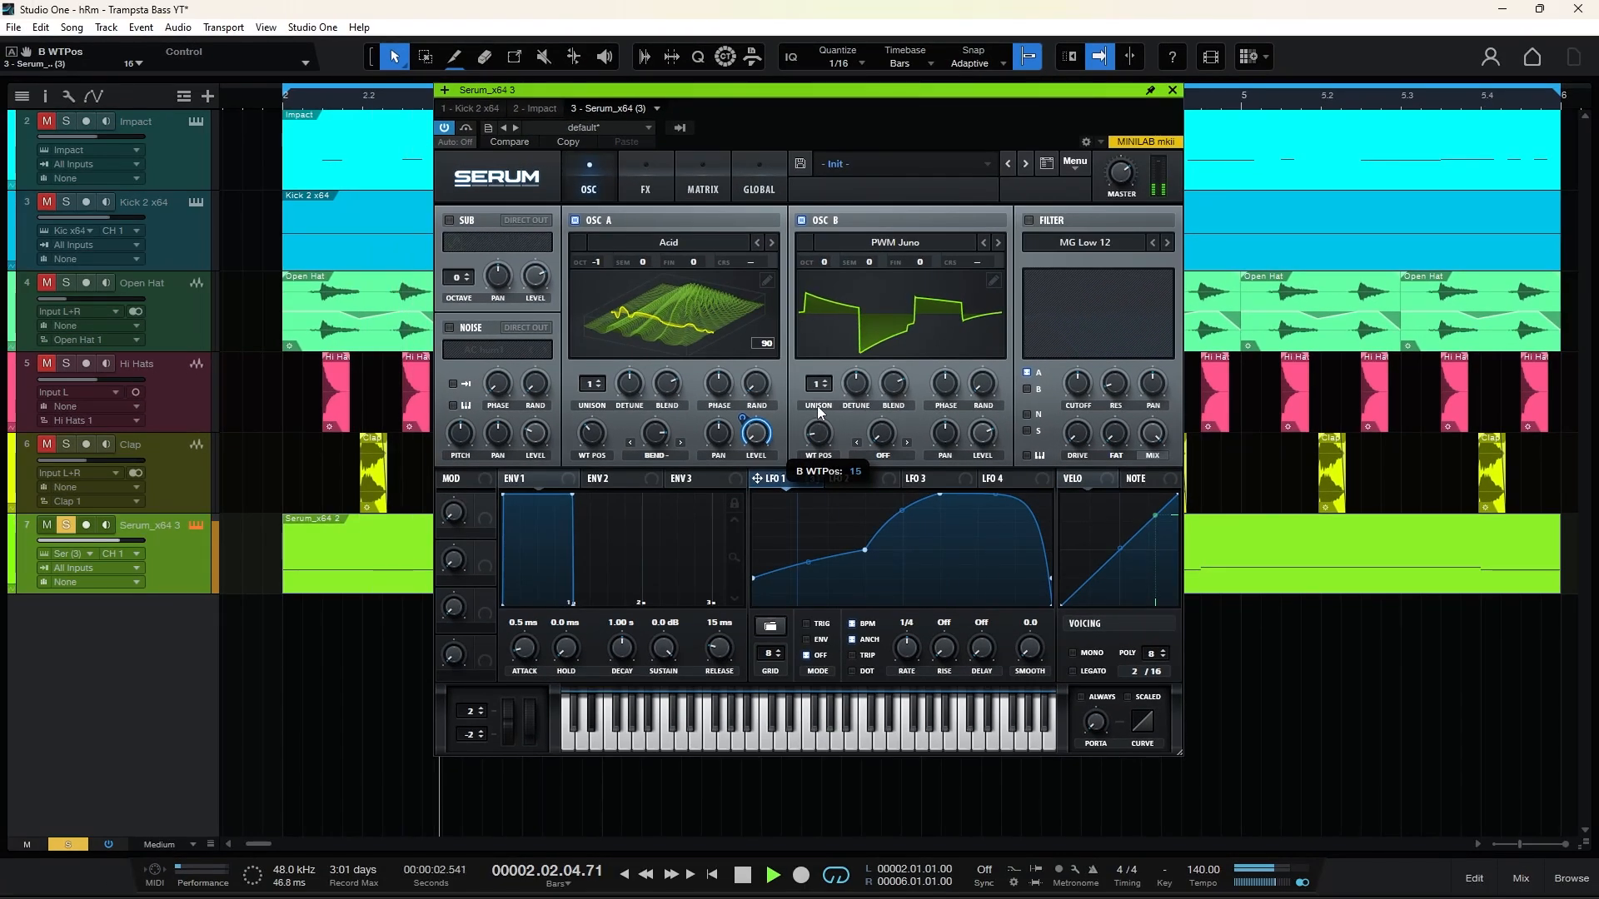
{"action": "left_click_drag", "start_coordinate": [819, 412], "coordinate": [812, 362]}
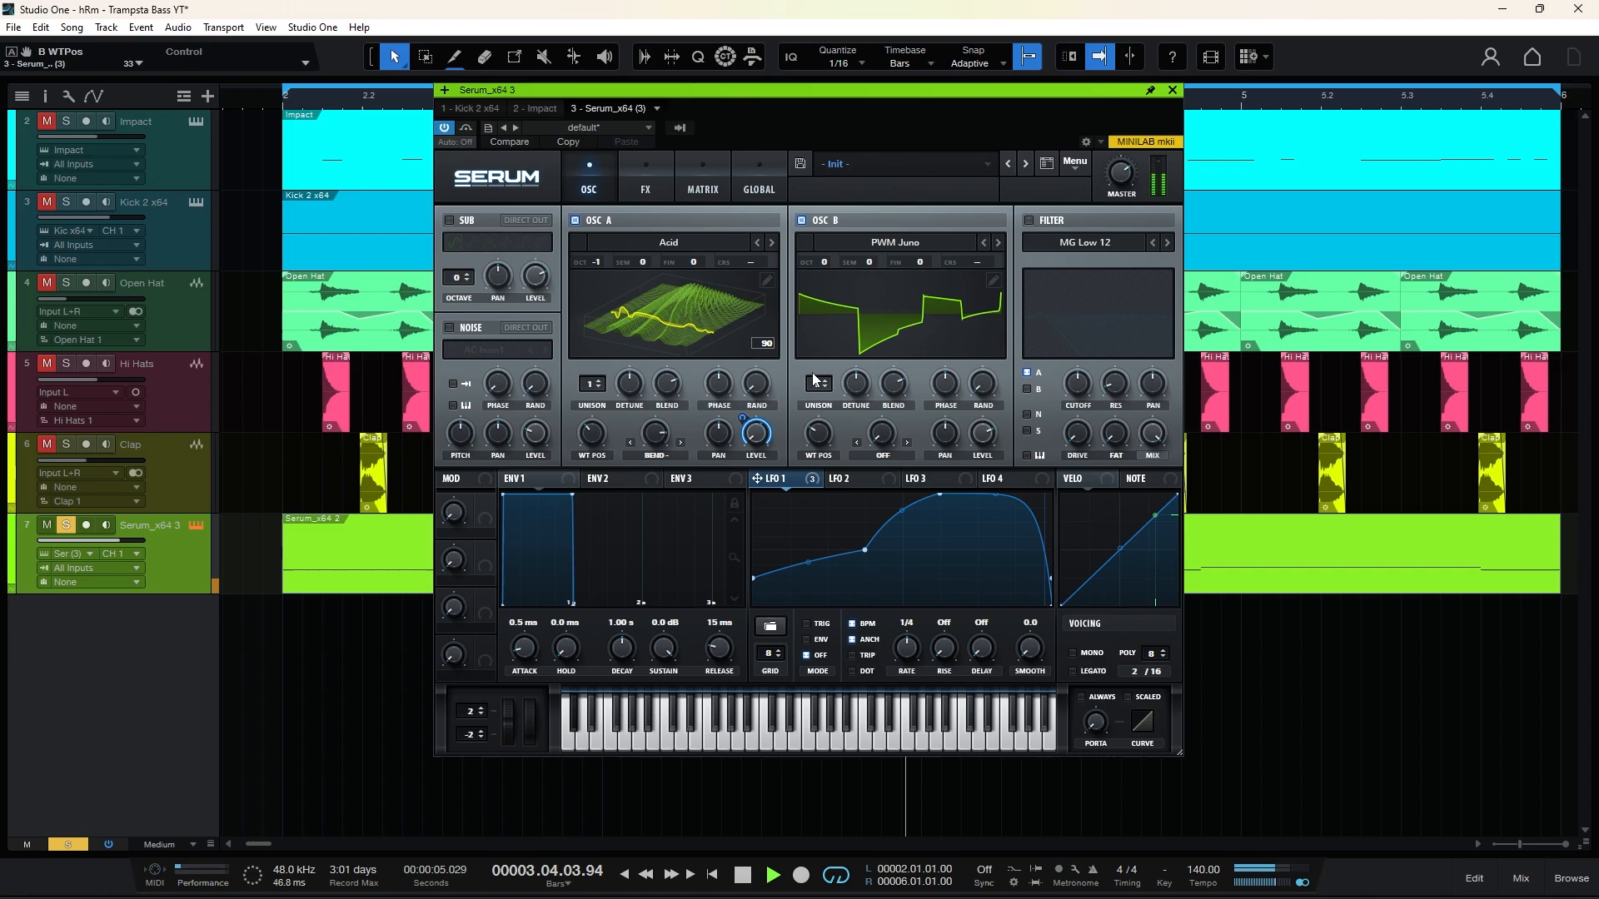
{"action": "key", "text": "space"}
- Shape LFO 2 with a slow curved rise, a high plateau and a rounded final fall, and adjust its modulation of oscillator B's level
{"action": "left_click", "coordinate": [851, 479]}
{"action": "left_click_drag", "start_coordinate": [994, 561], "coordinate": [1050, 499]}
{"action": "left_click_drag", "start_coordinate": [828, 551], "coordinate": [853, 570]}
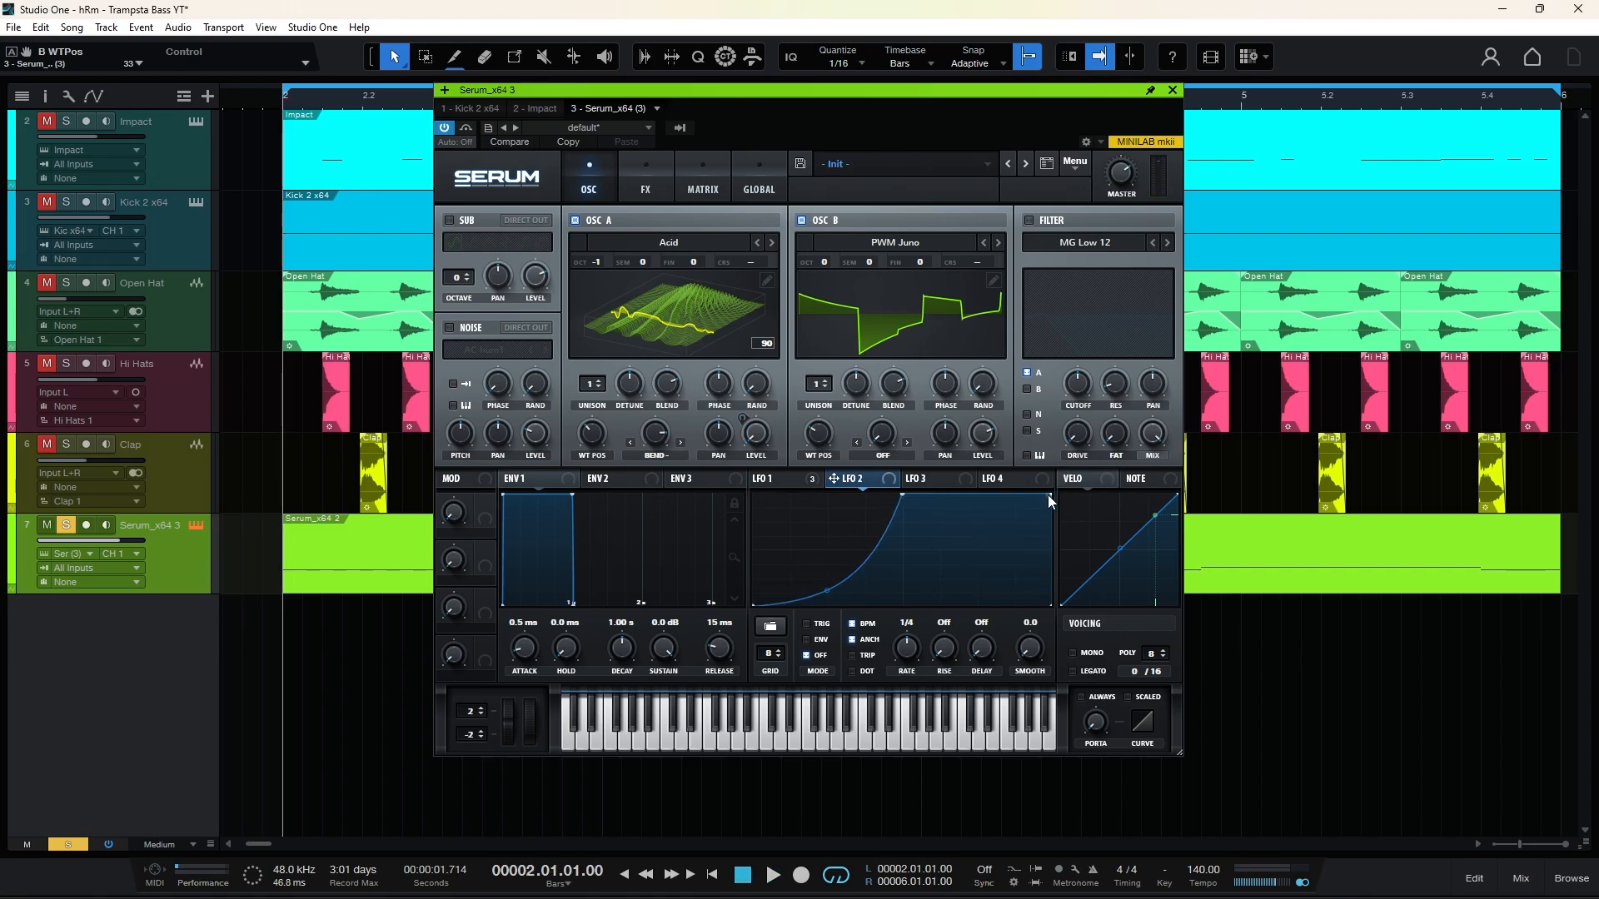
{"action": "left_click_drag", "start_coordinate": [1051, 498], "coordinate": [1053, 605]}
{"action": "left_click_drag", "start_coordinate": [976, 554], "coordinate": [1000, 509]}
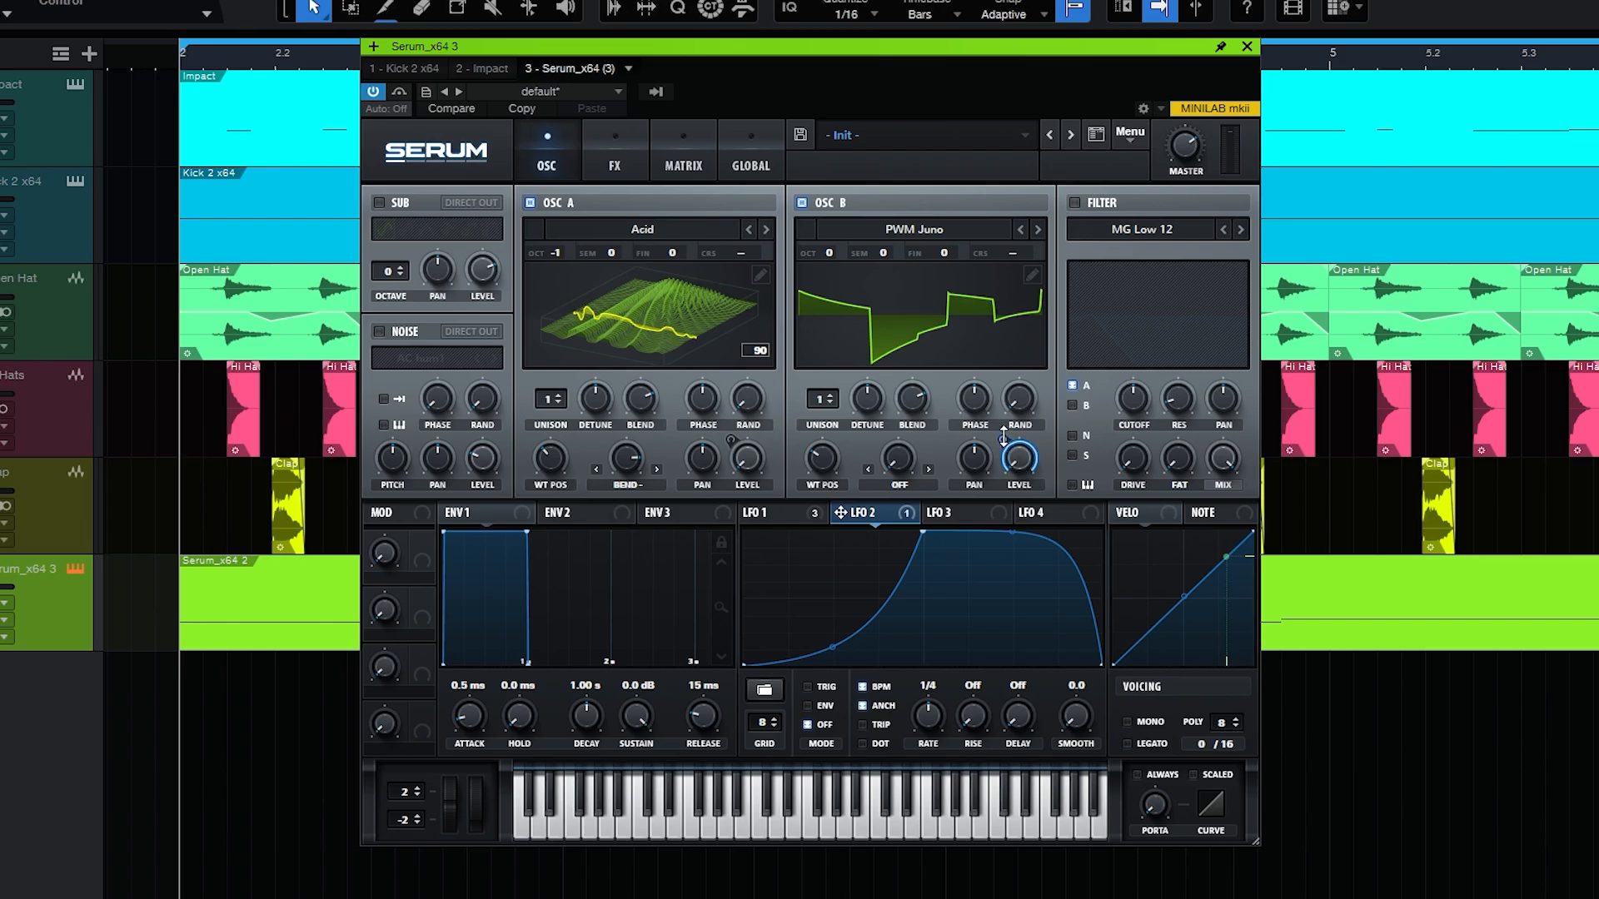
{"action": "left_click_drag", "start_coordinate": [1004, 437], "coordinate": [1006, 442]}
- Enable the oscillator page's filter as MG Low 18, route only oscillator B through it and lower the cutoff
{"action": "left_click", "coordinate": [1083, 227]}
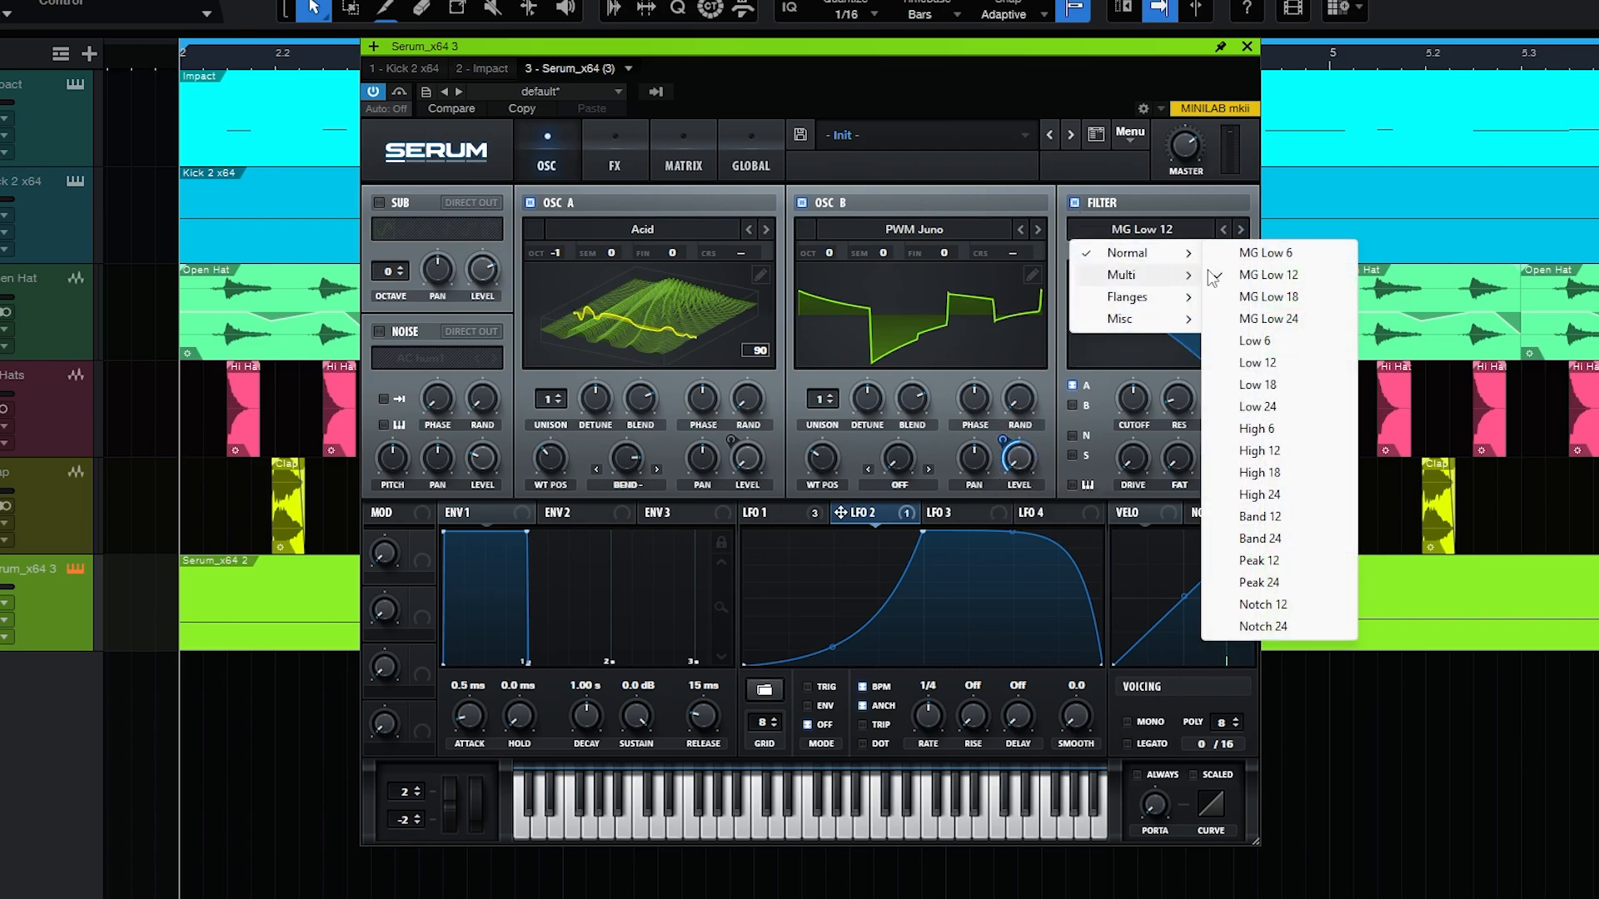
{"action": "left_click", "coordinate": [1241, 293]}
{"action": "left_click", "coordinate": [1072, 405]}
{"action": "left_click_drag", "start_coordinate": [1132, 400], "coordinate": [1131, 440]}
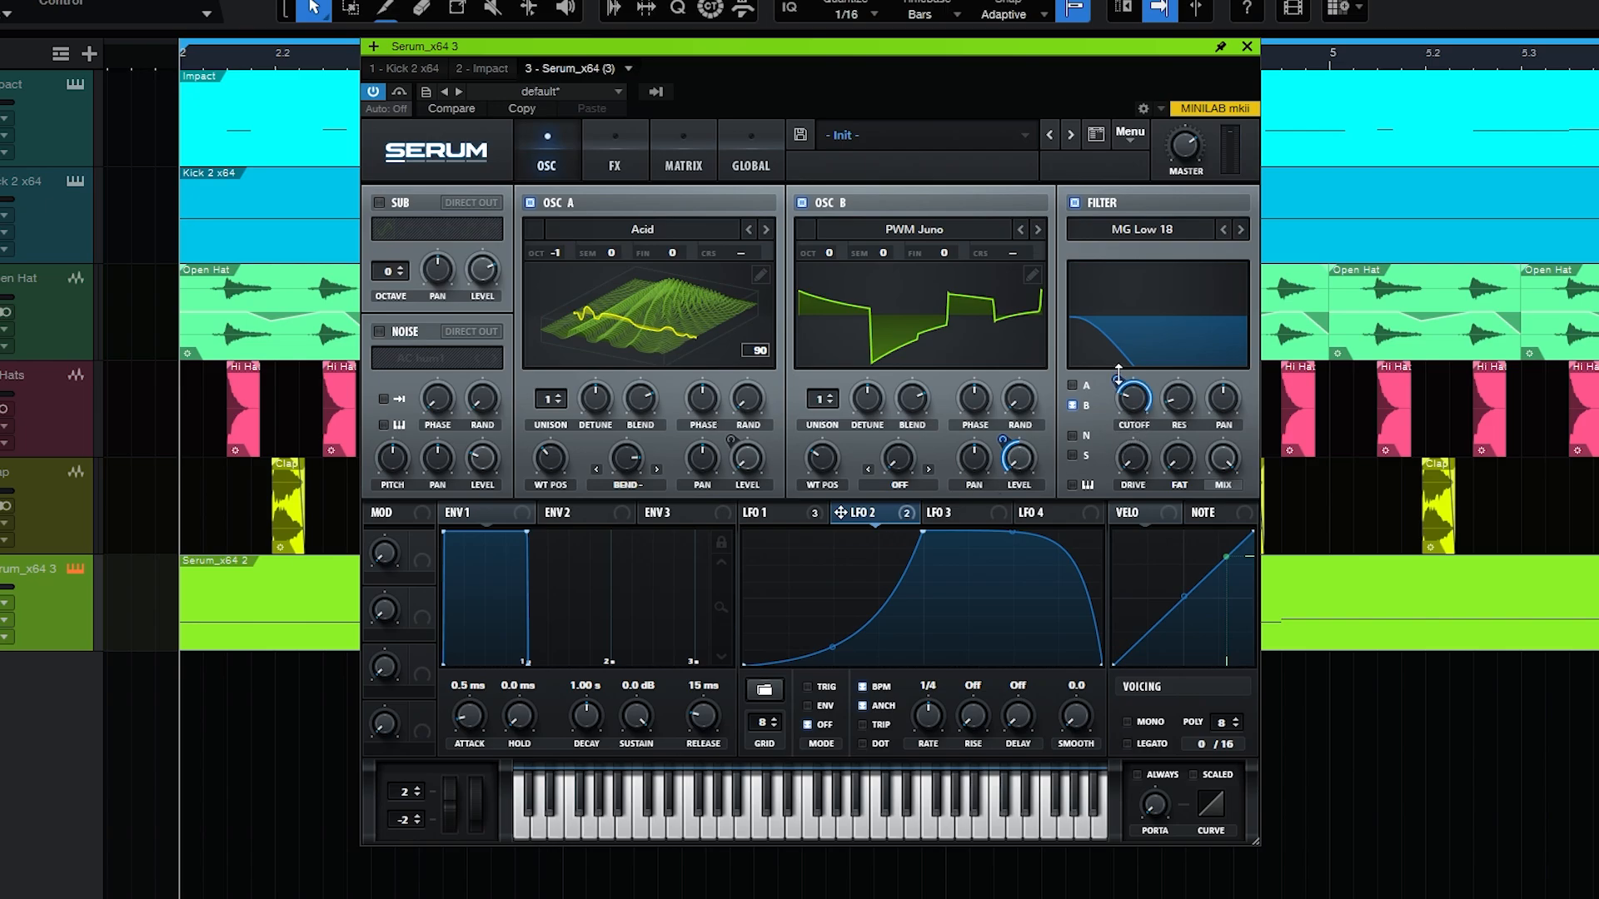
- Set the filter's resonance to 42% and modulate it with LFO 2, auditioning the result
{"action": "mouse_move", "coordinate": [1177, 381]}
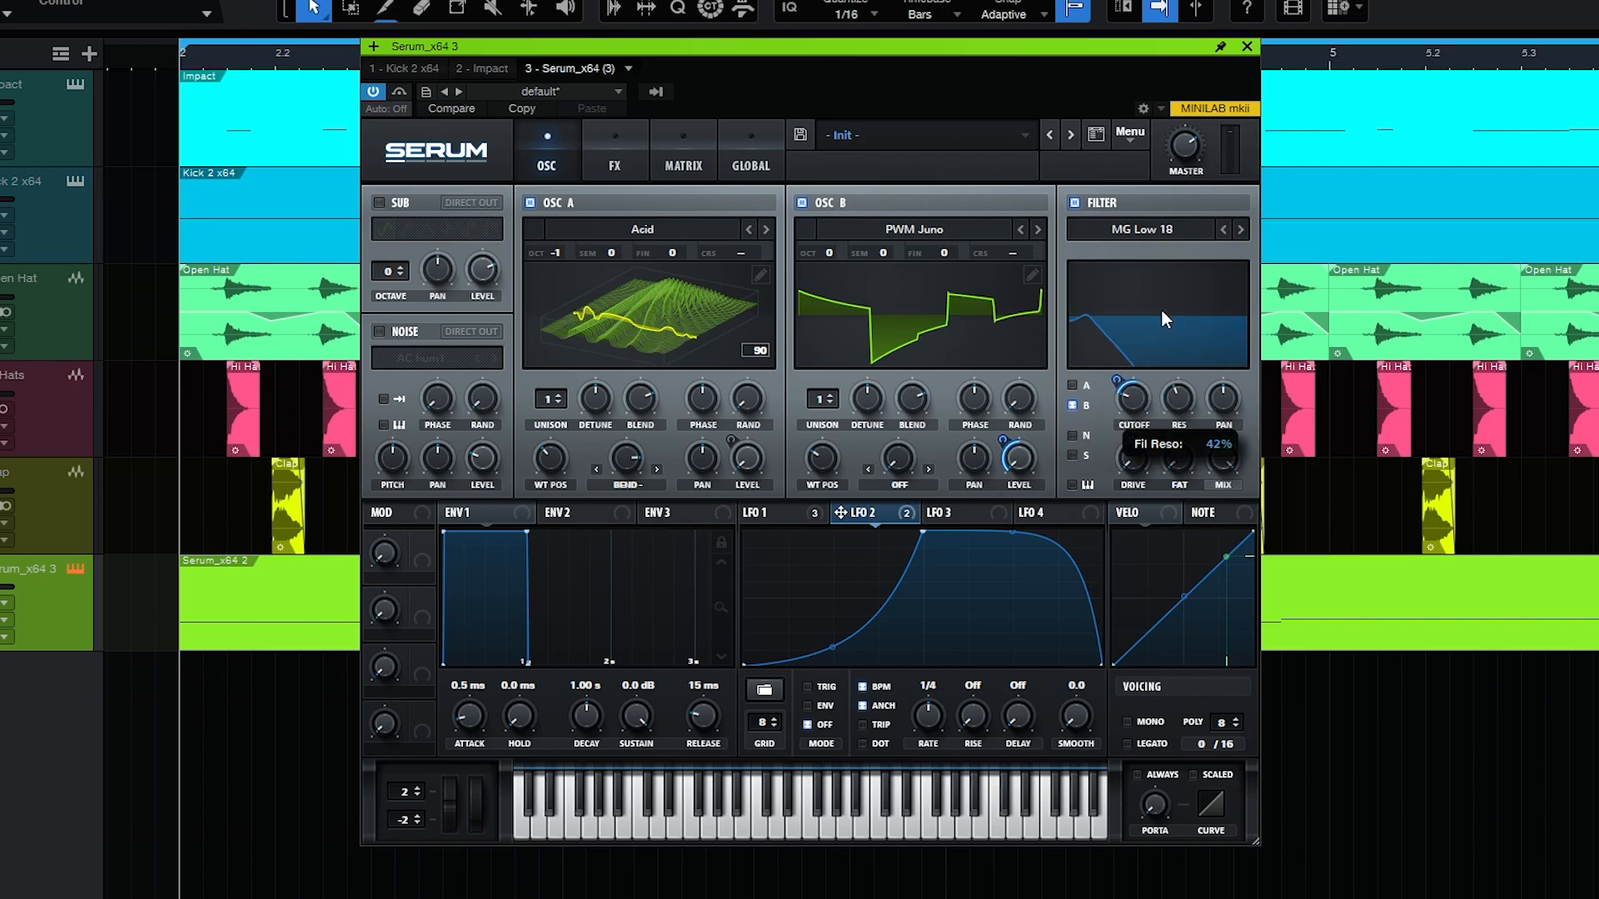
{"action": "left_click_drag", "start_coordinate": [881, 510], "coordinate": [1157, 408]}
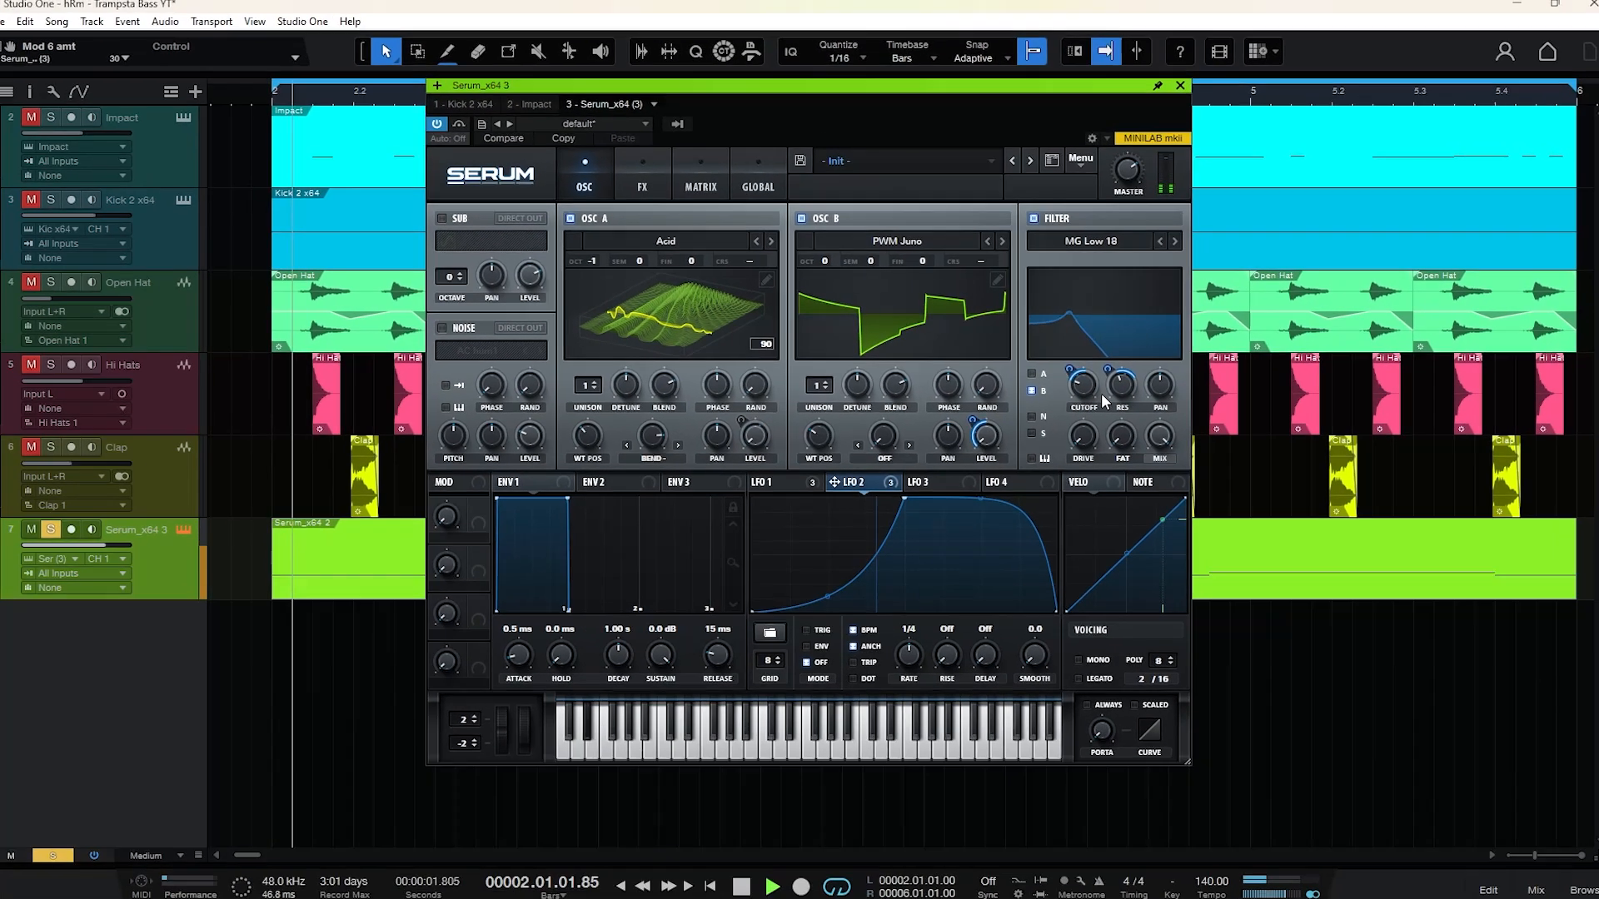
{"action": "key", "text": "space"}
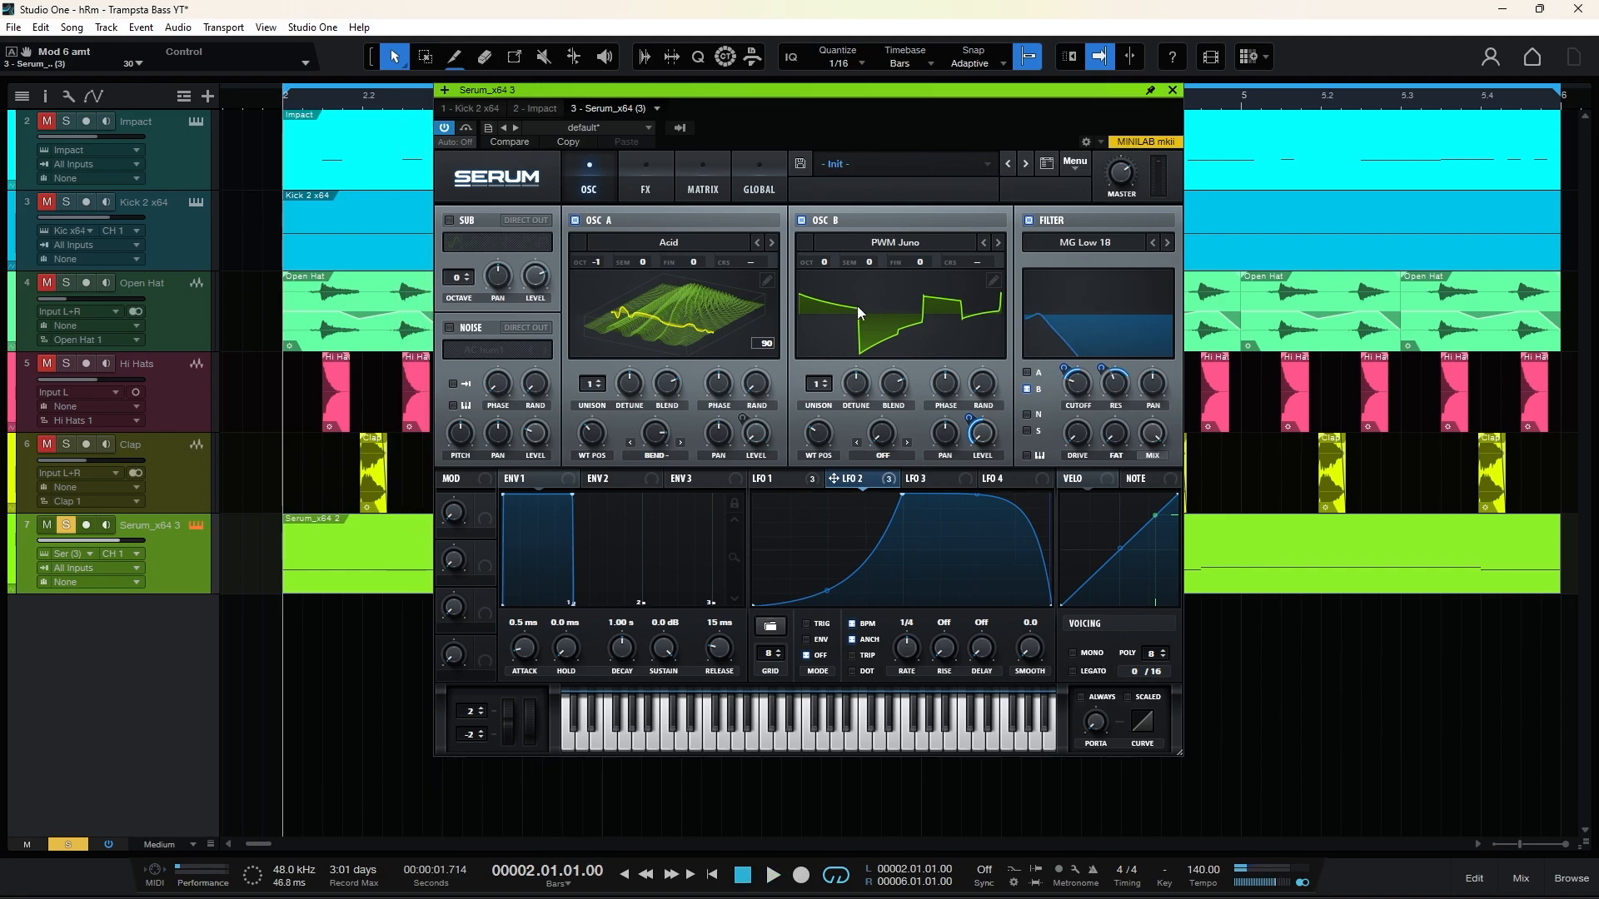
- Modulate the gain of the EQ effect's low band with LFO 2 after adjusting the band's frequency and Q
{"action": "left_click", "coordinate": [645, 179]}
{"action": "left_click", "coordinate": [693, 298]}
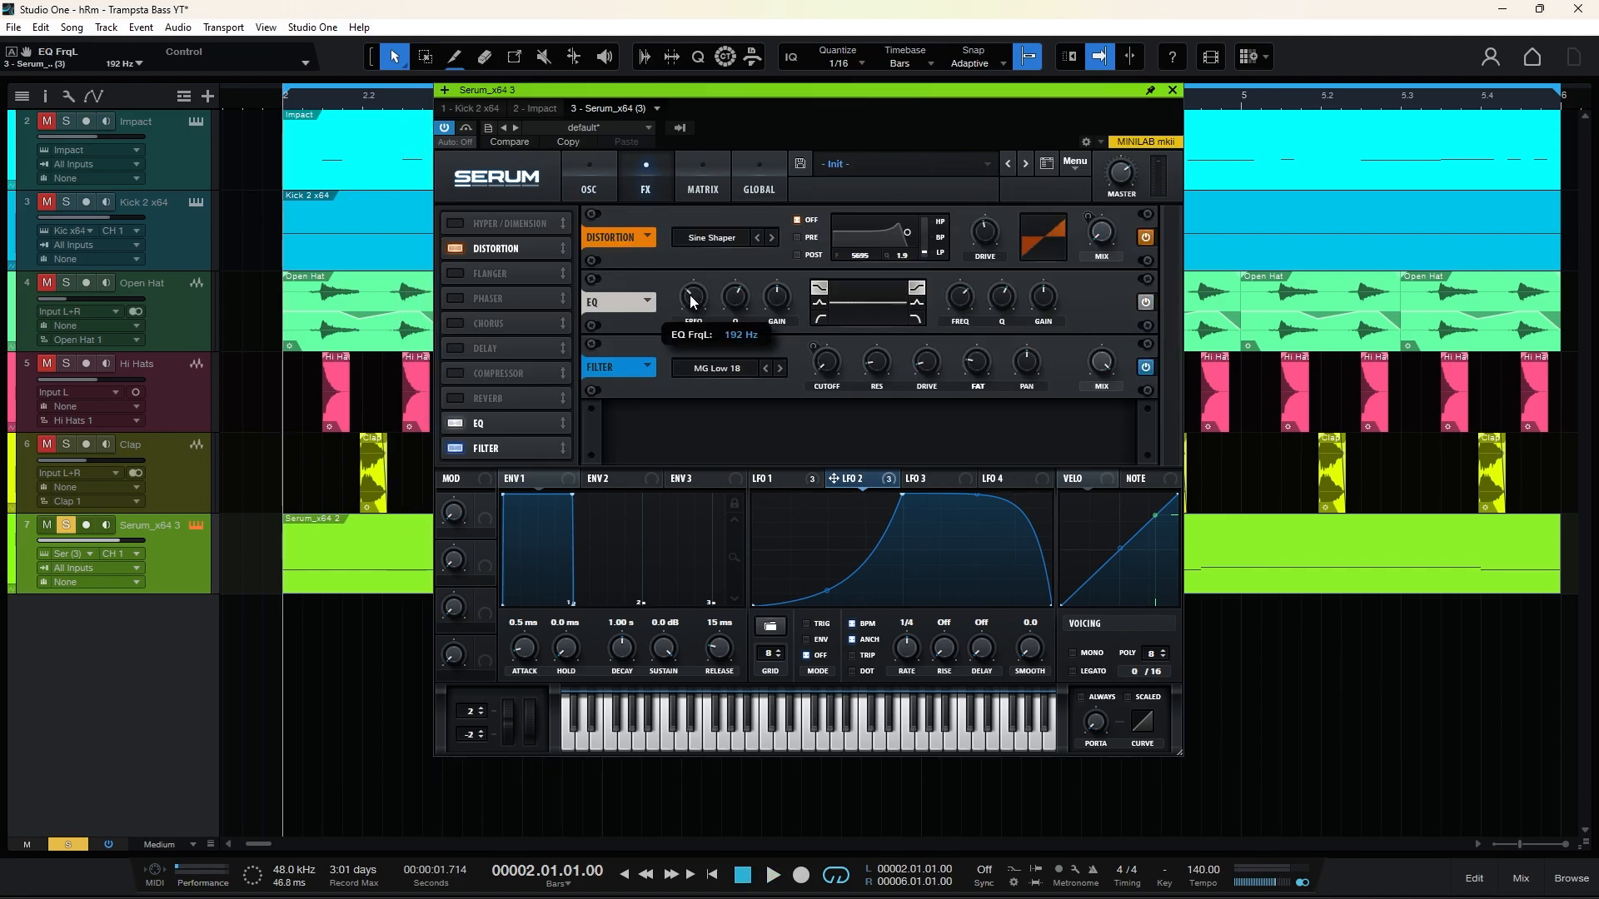
{"action": "left_click_drag", "start_coordinate": [735, 321], "coordinate": [761, 302]}
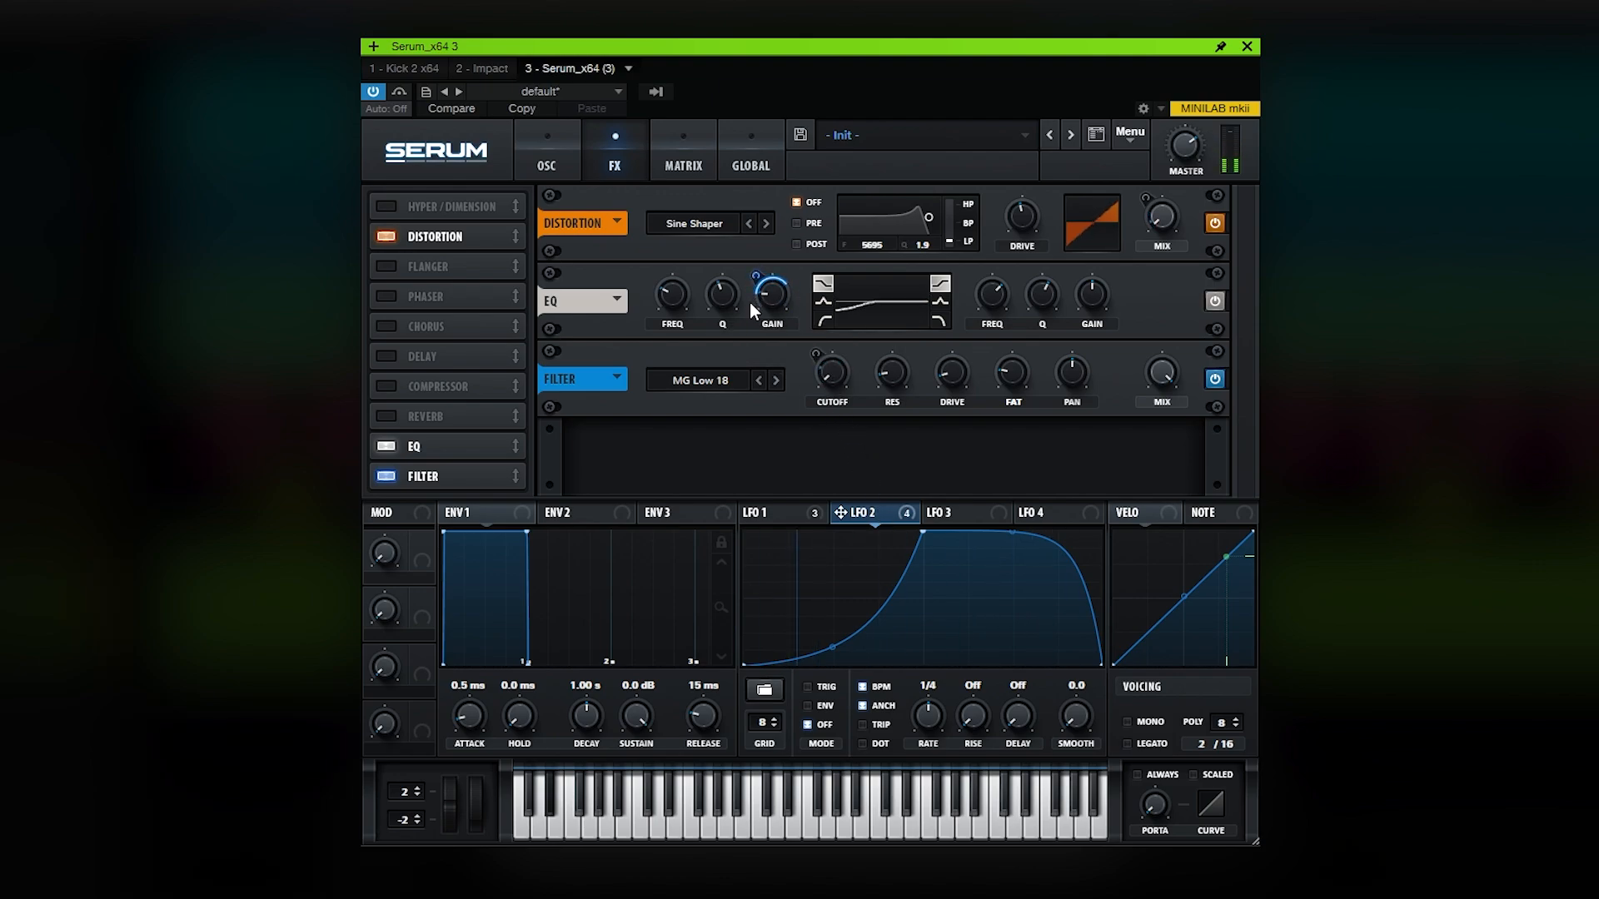
- Switch the EQ's high band to a peak shape, cut its gain to -10.5 dB and compare against bypass
{"action": "left_click", "coordinate": [940, 302]}
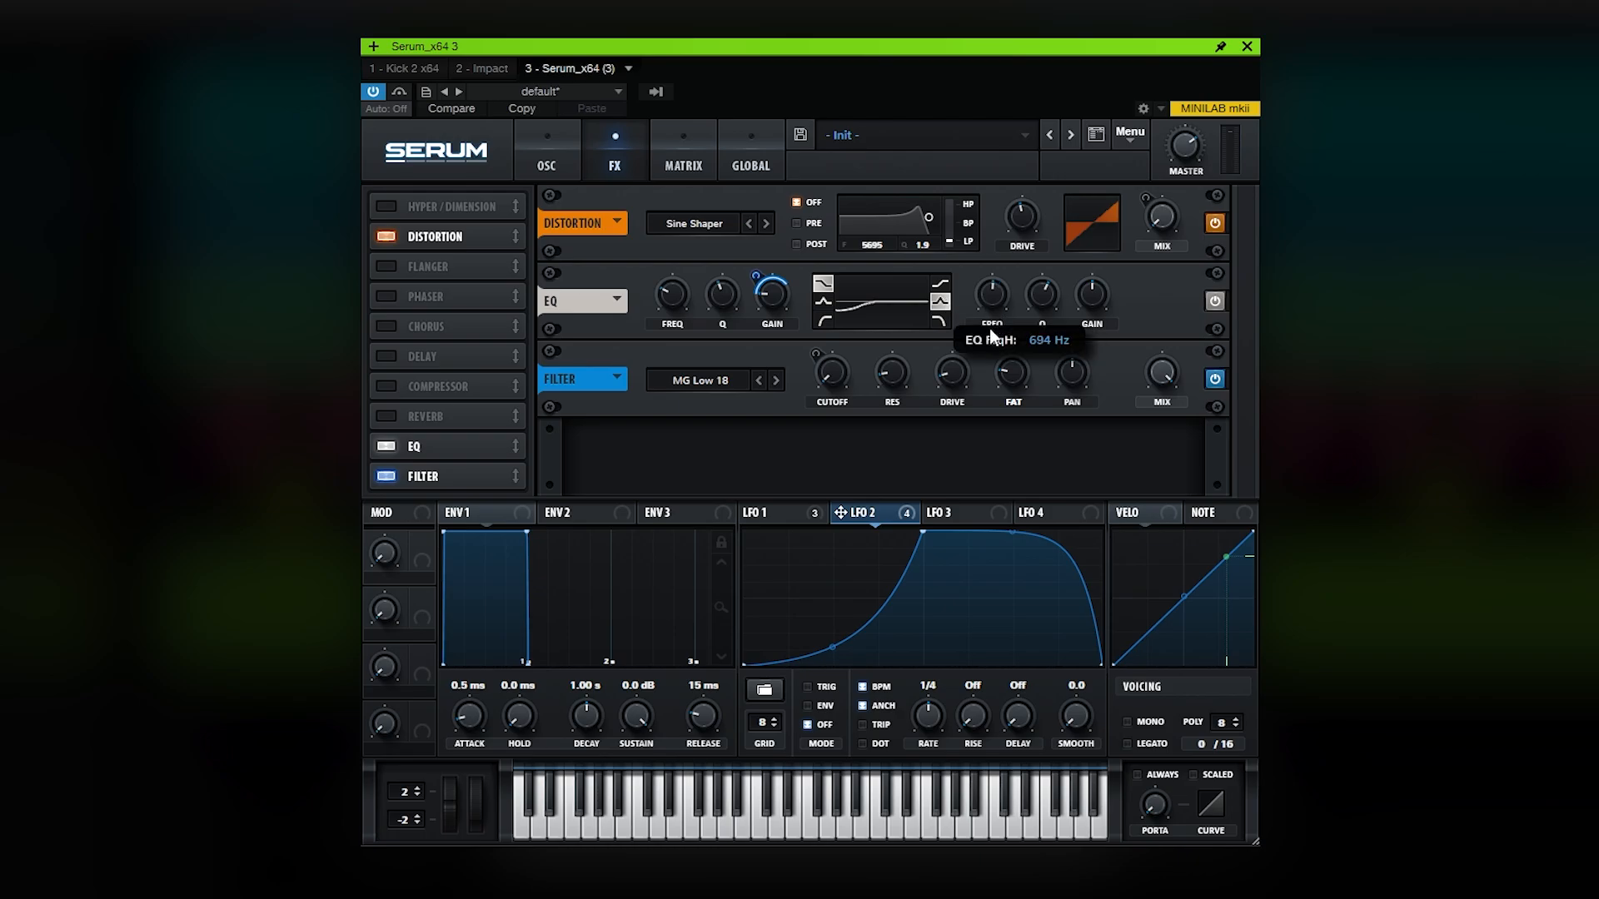
{"action": "left_click_drag", "start_coordinate": [1089, 298], "coordinate": [1080, 325]}
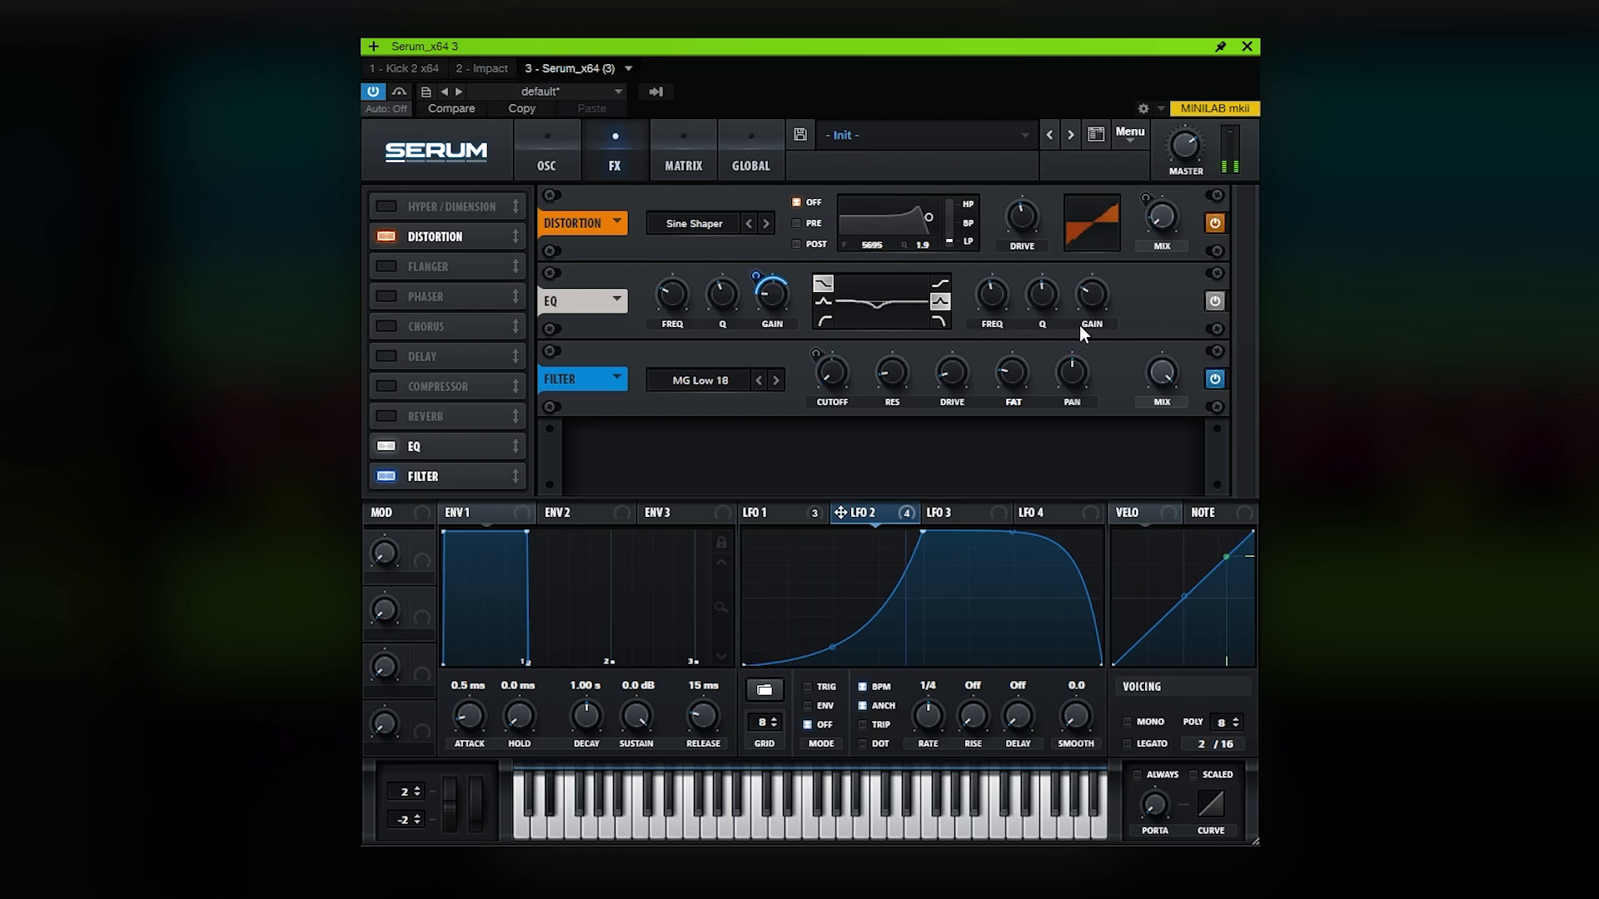
{"action": "left_click", "coordinate": [1215, 301]}
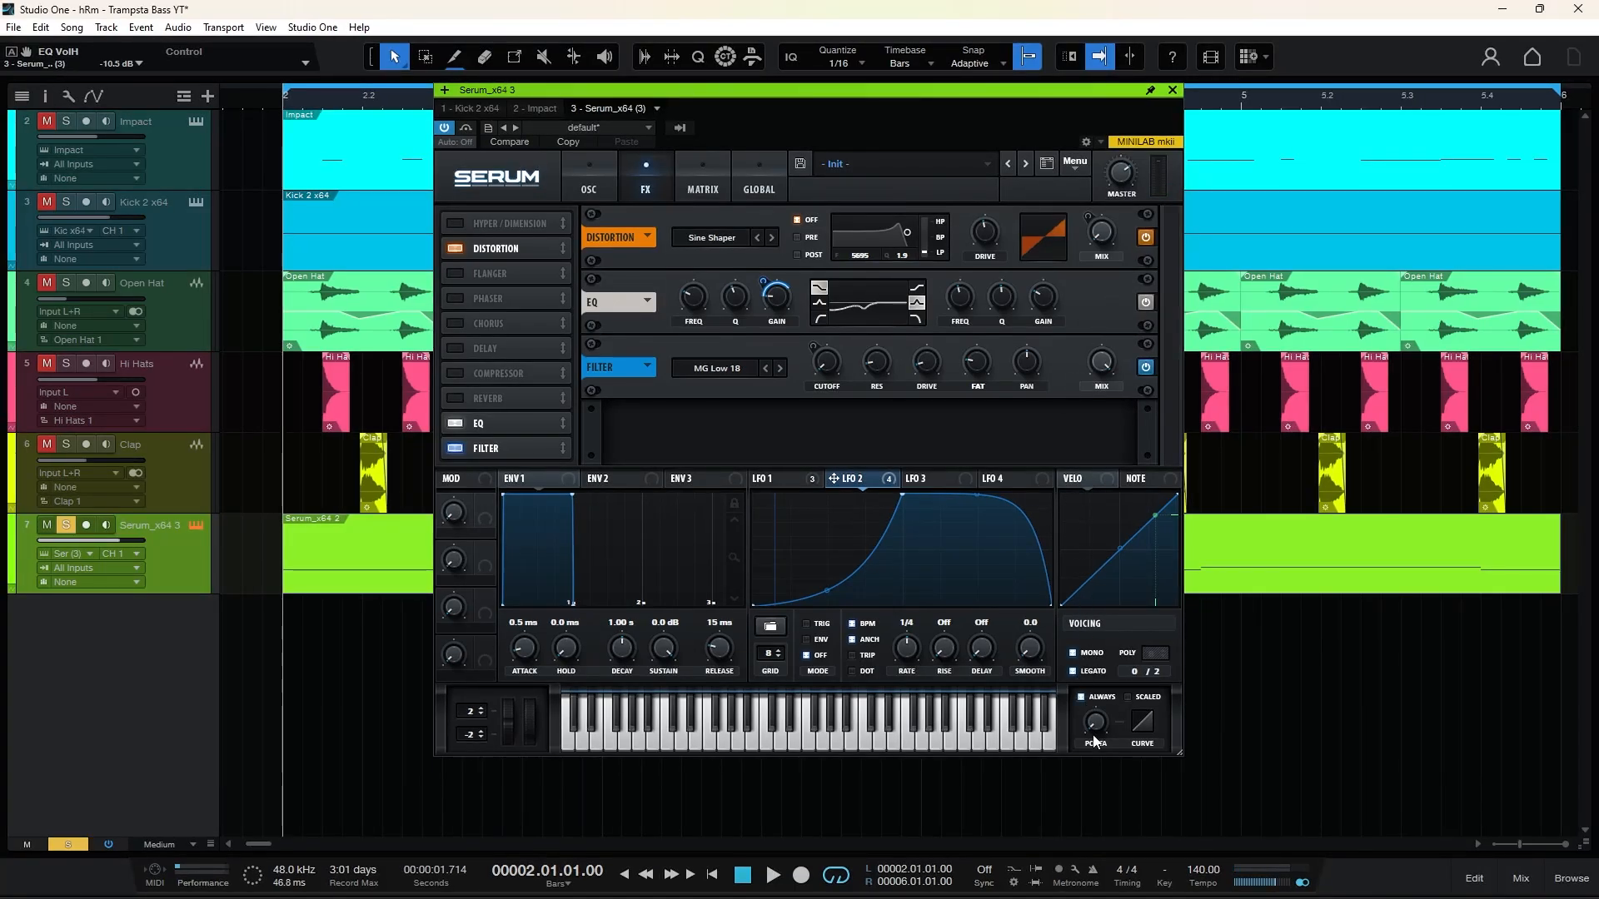
- Set the portamento time to 117 ms, enable the noise oscillator with Air Can 3 at 29% level and audition the bass
{"action": "mouse_move", "coordinate": [1095, 701]}
{"action": "left_click", "coordinate": [589, 183]}
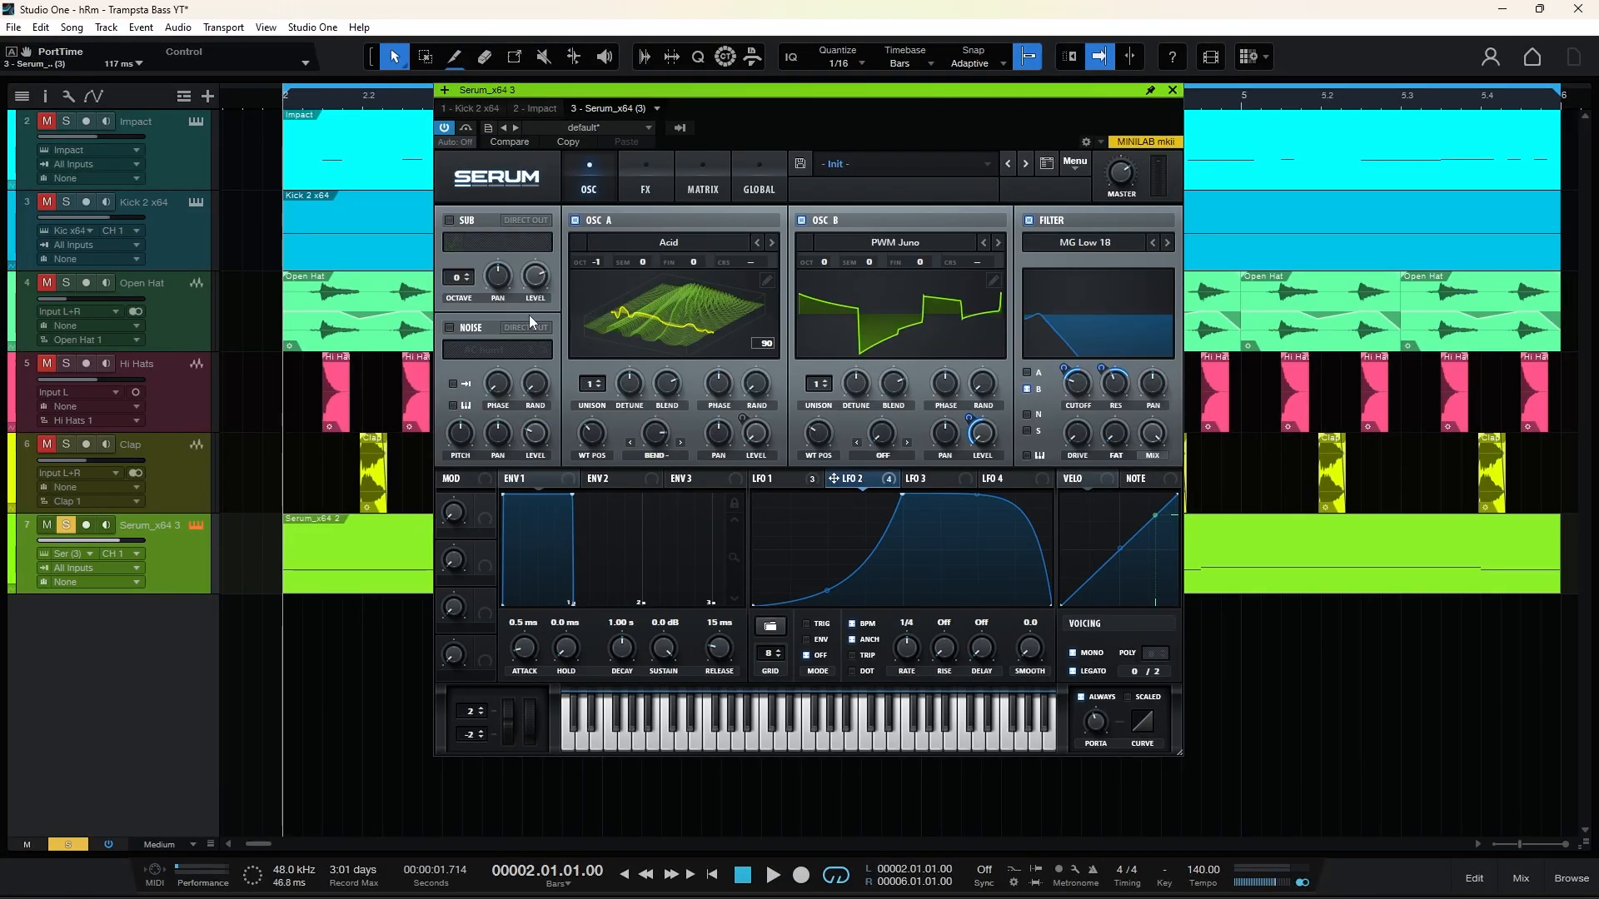
{"action": "left_click", "coordinate": [499, 349]}
{"action": "mouse_move", "coordinate": [500, 443]}
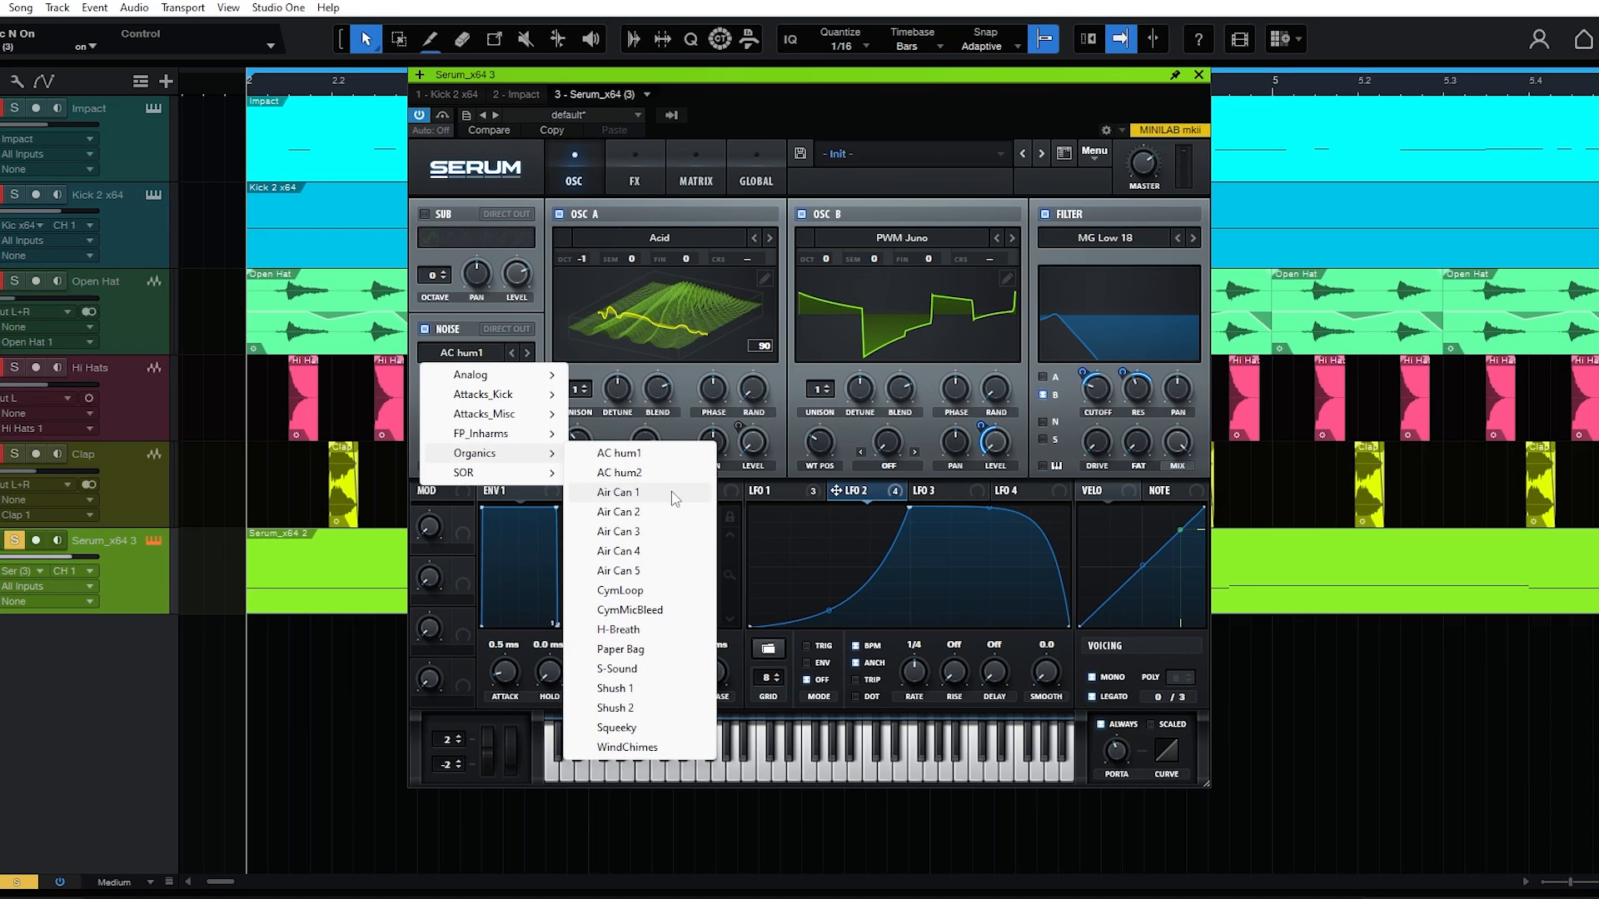
{"action": "left_click", "coordinate": [658, 480]}
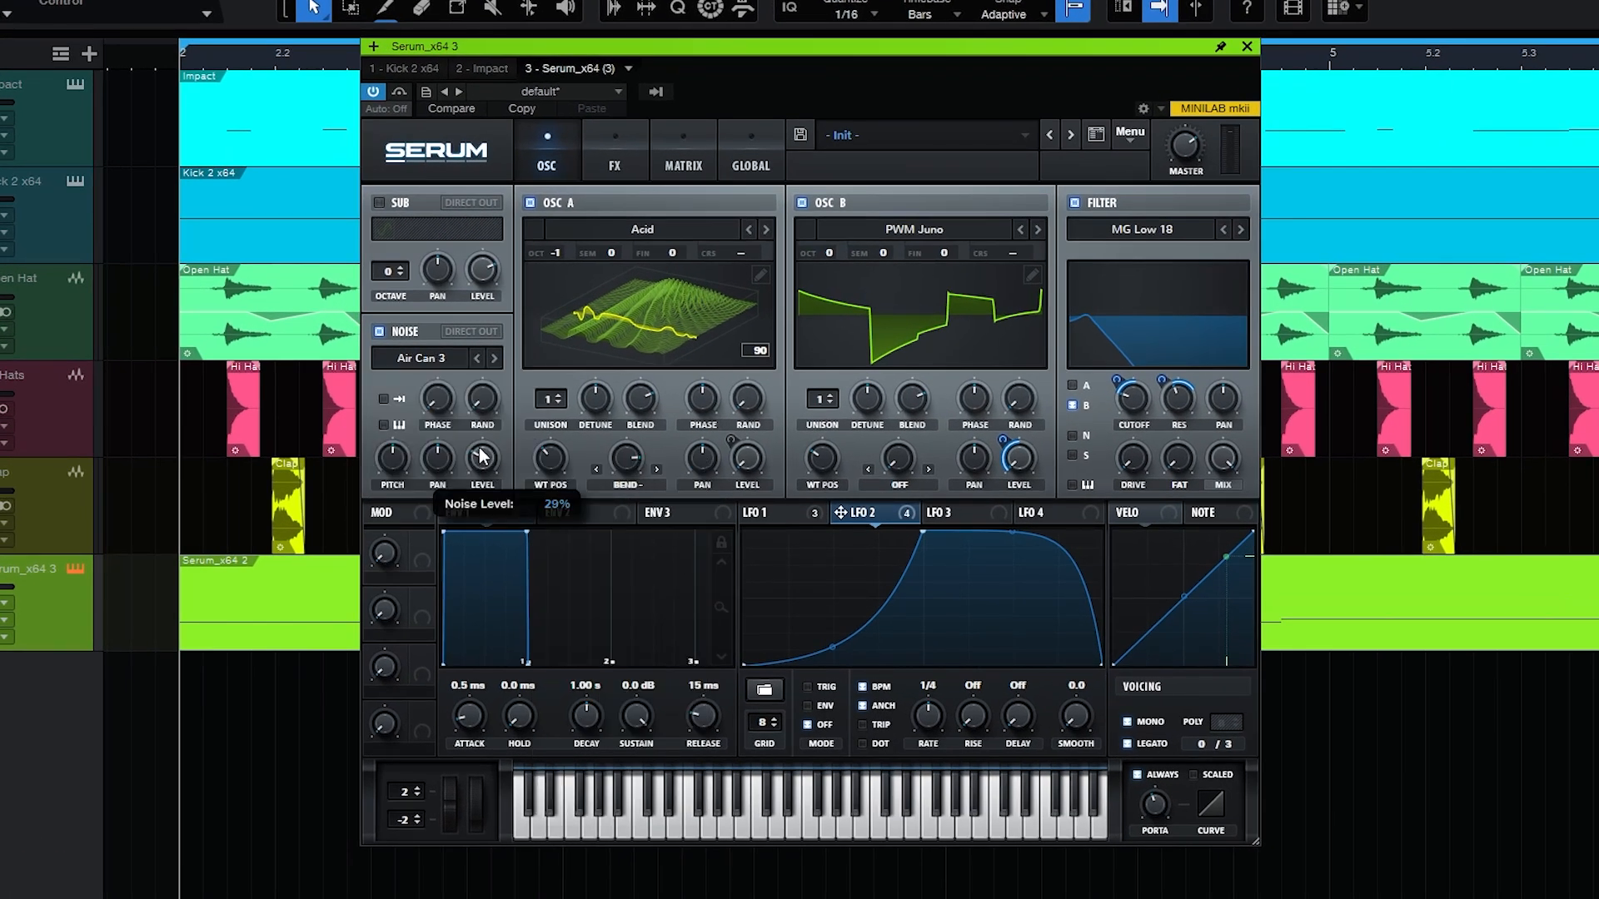
{"action": "mouse_move", "coordinate": [401, 478]}
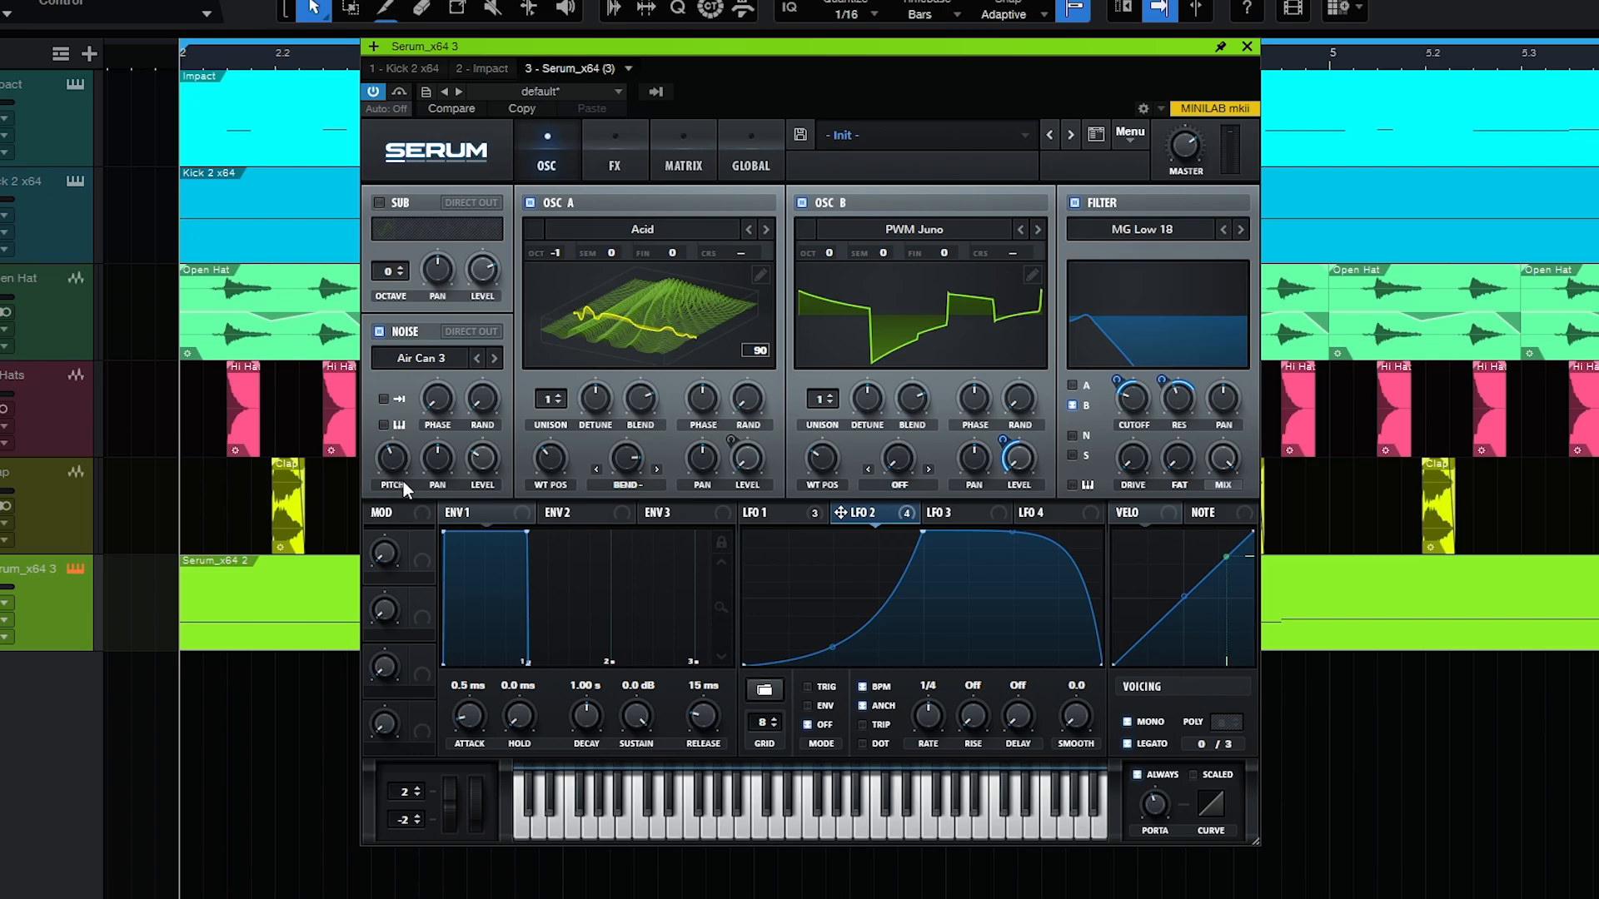
{"action": "key", "text": "space"}
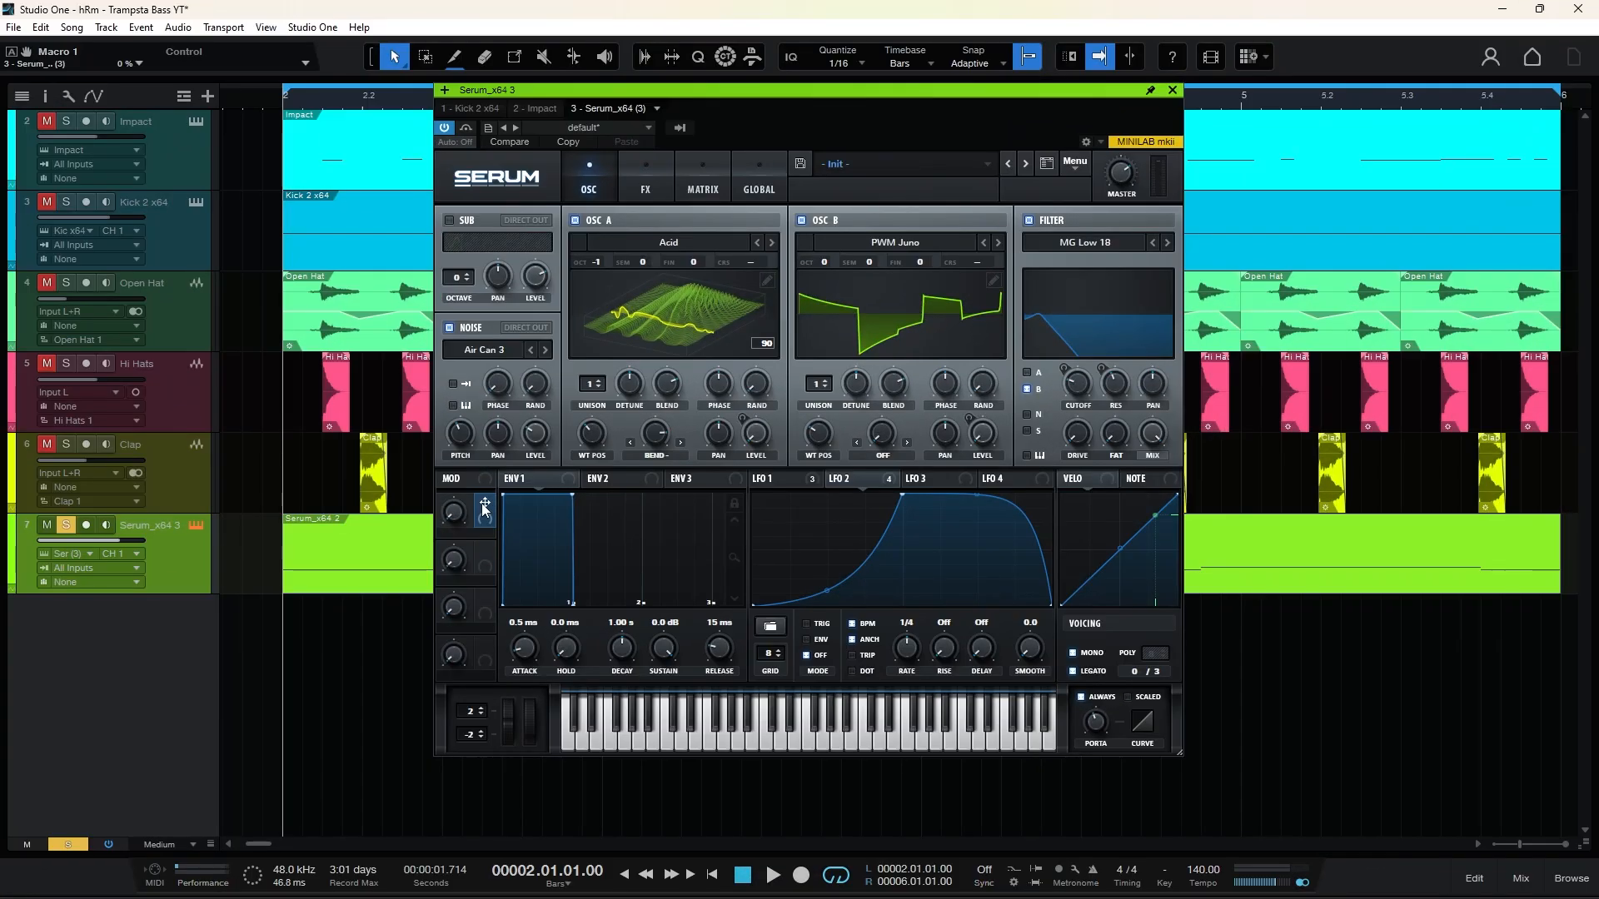
- Assign Macro 1 to the effects filter cutoff with an amount of 68 and Macro 2 to oscillator A's level
{"action": "left_click", "coordinate": [649, 162]}
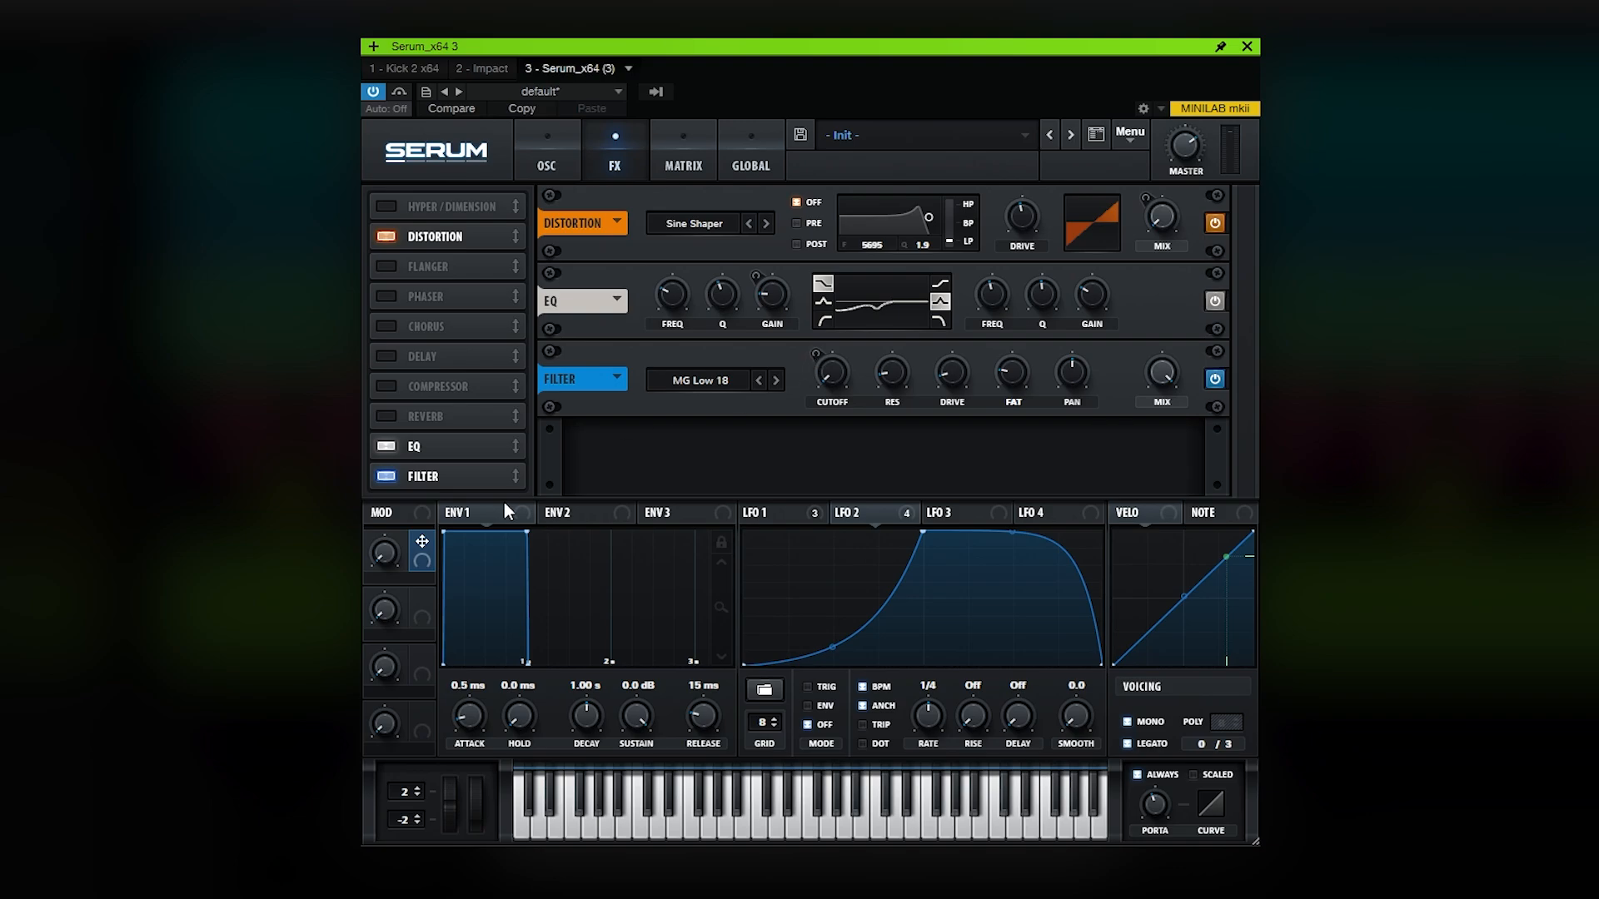
{"action": "left_click_drag", "start_coordinate": [816, 357], "coordinate": [808, 384]}
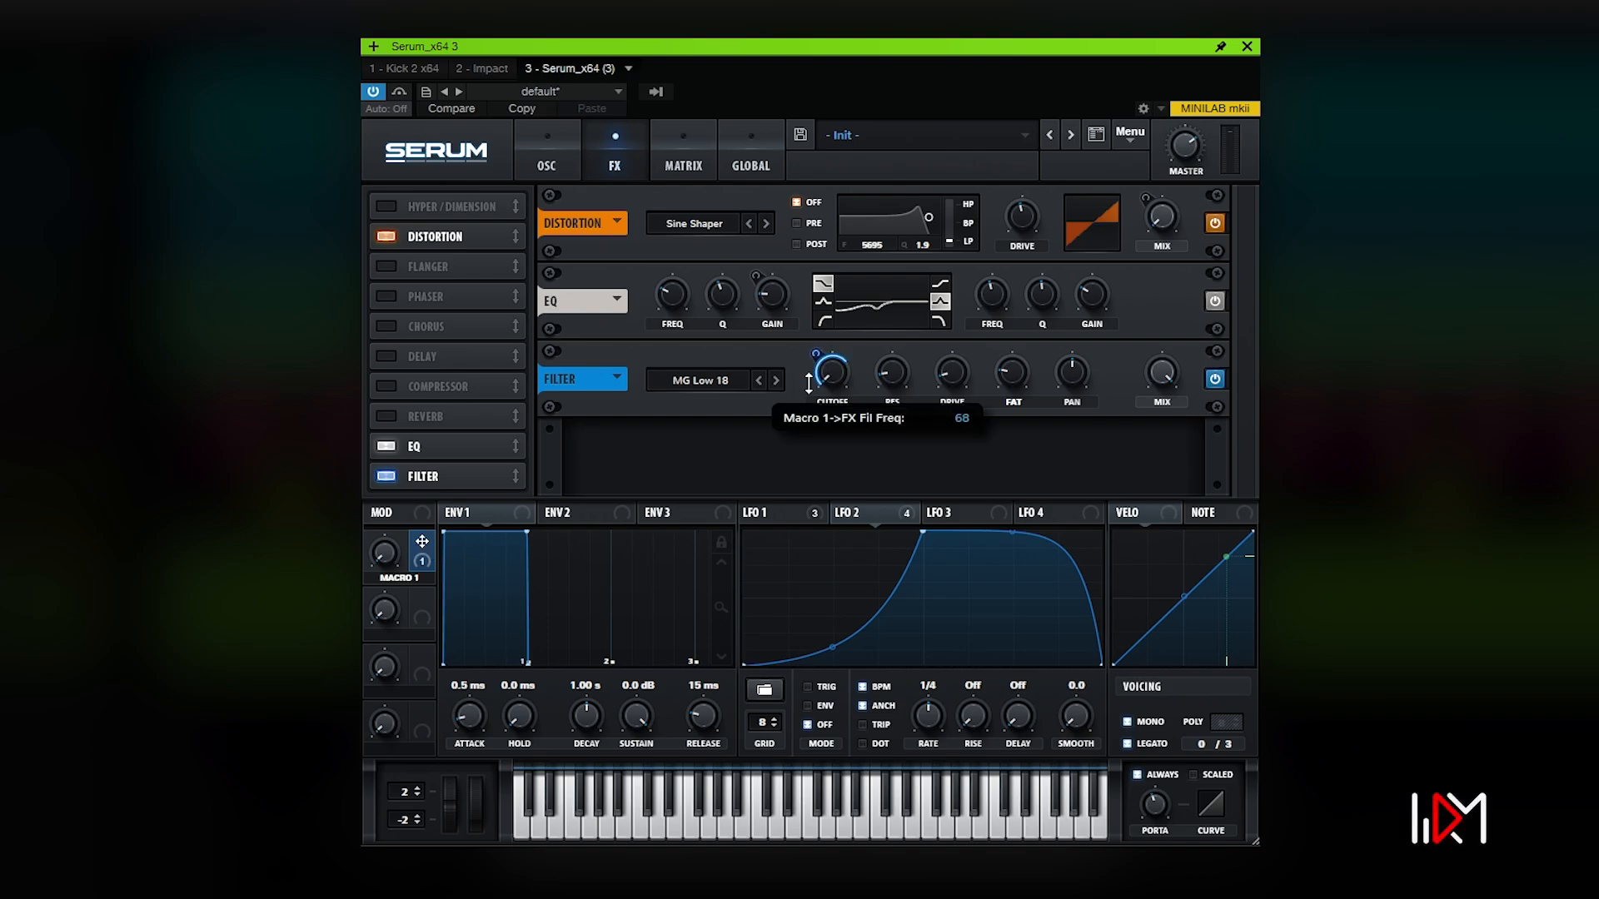
{"action": "left_click", "coordinate": [551, 167]}
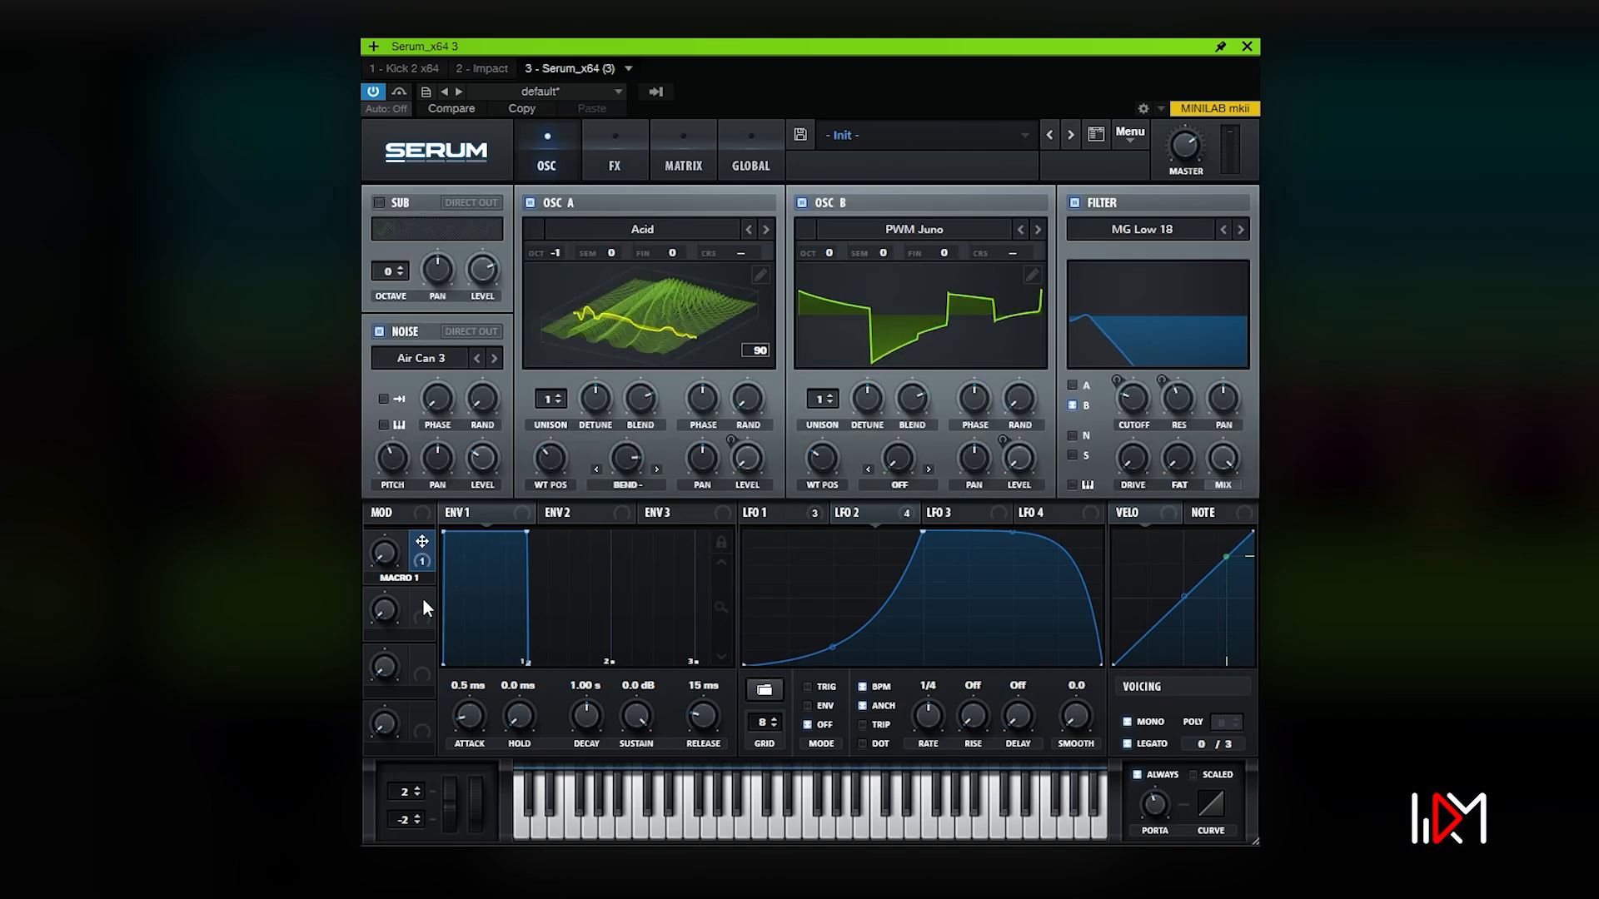
{"action": "left_click_drag", "start_coordinate": [422, 598], "coordinate": [747, 455]}
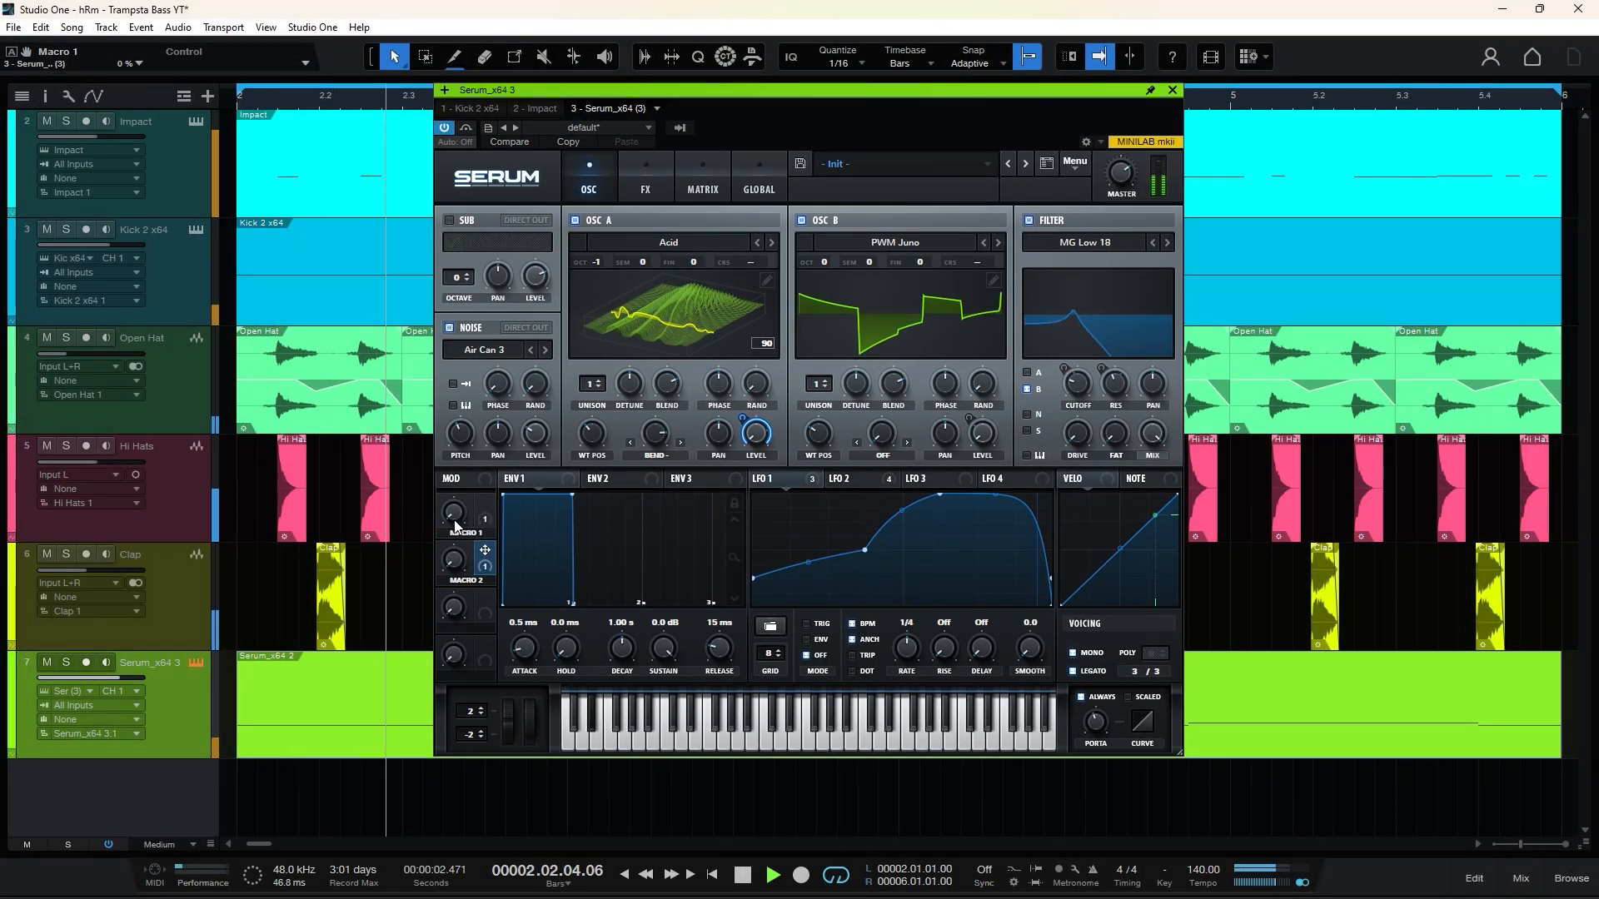
- Try Macro 1 during playback, solo the bass track and fine-tune the final fall of LFO 1
{"action": "left_click_drag", "start_coordinate": [455, 525], "coordinate": [462, 568]}
{"action": "left_click", "coordinate": [66, 663]}
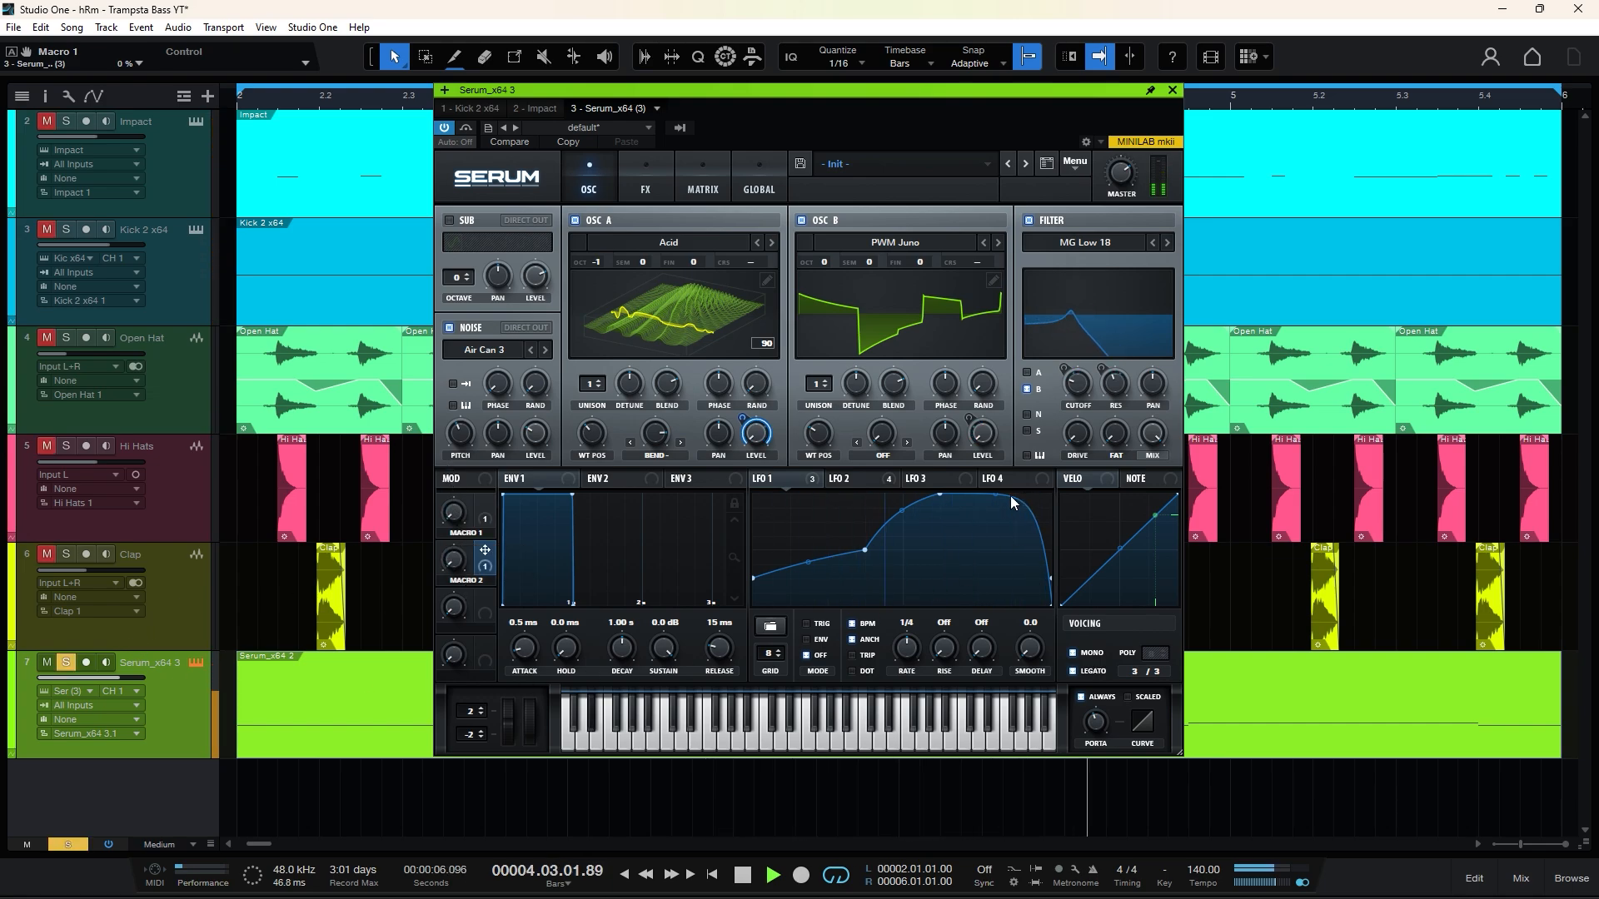
{"action": "mouse_move", "coordinate": [996, 495]}
{"action": "left_mouse_down"}
{"action": "mouse_move", "coordinate": [989, 536]}
{"action": "mouse_move", "coordinate": [995, 504]}
{"action": "left_mouse_up"}
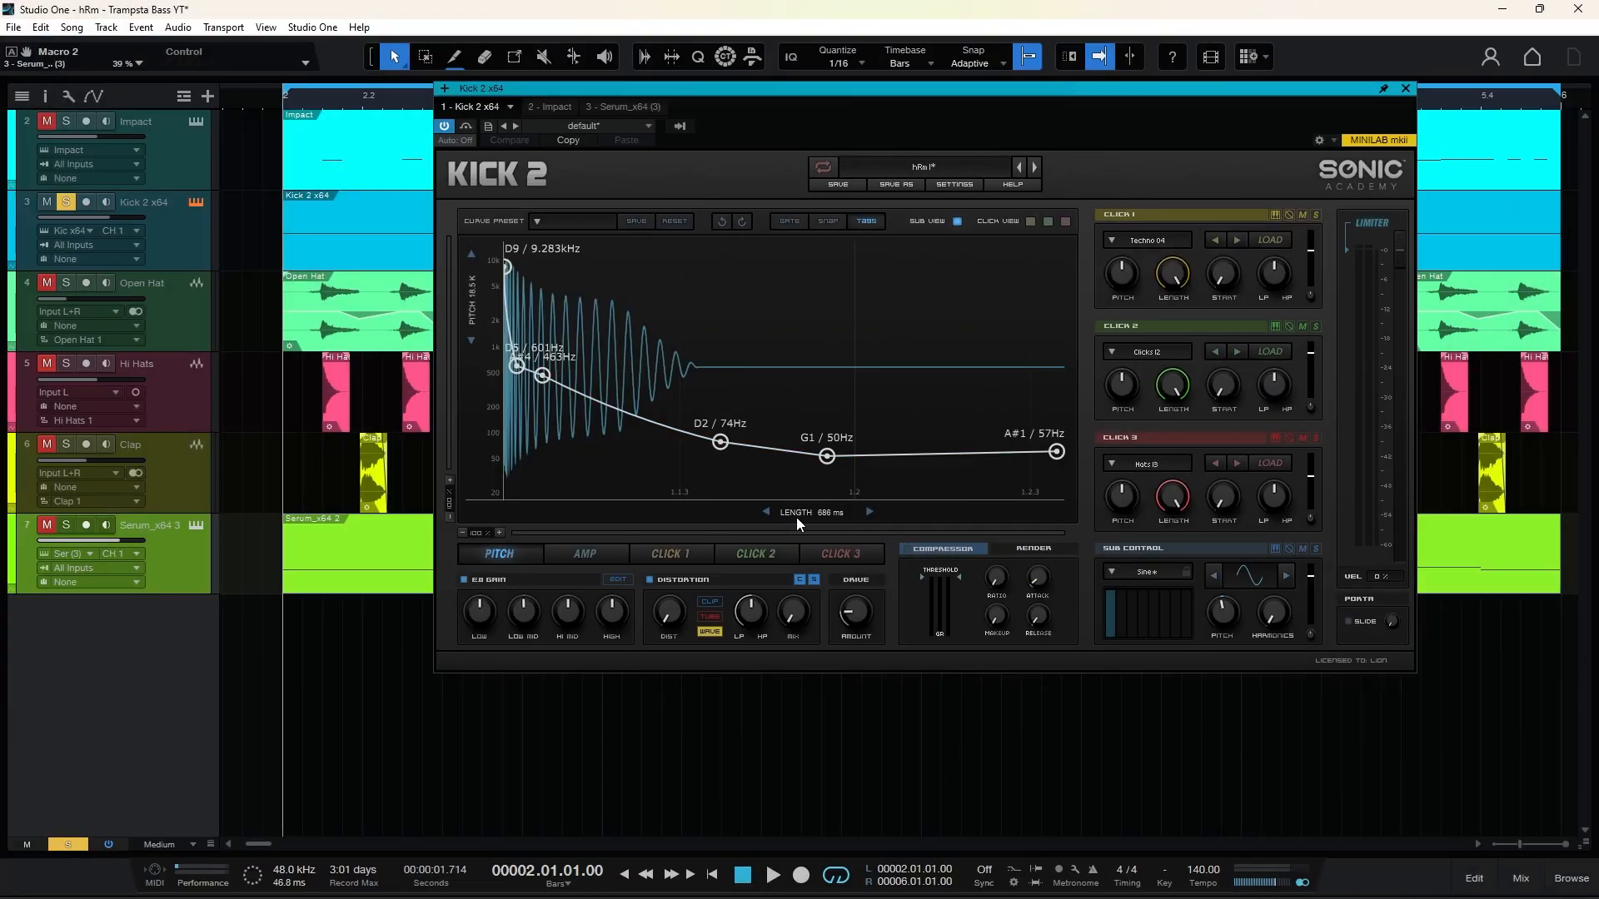
- Audition the soloed kick in Kick 2 and lower the last two points of its pitch envelope
{"action": "key", "text": "space"}
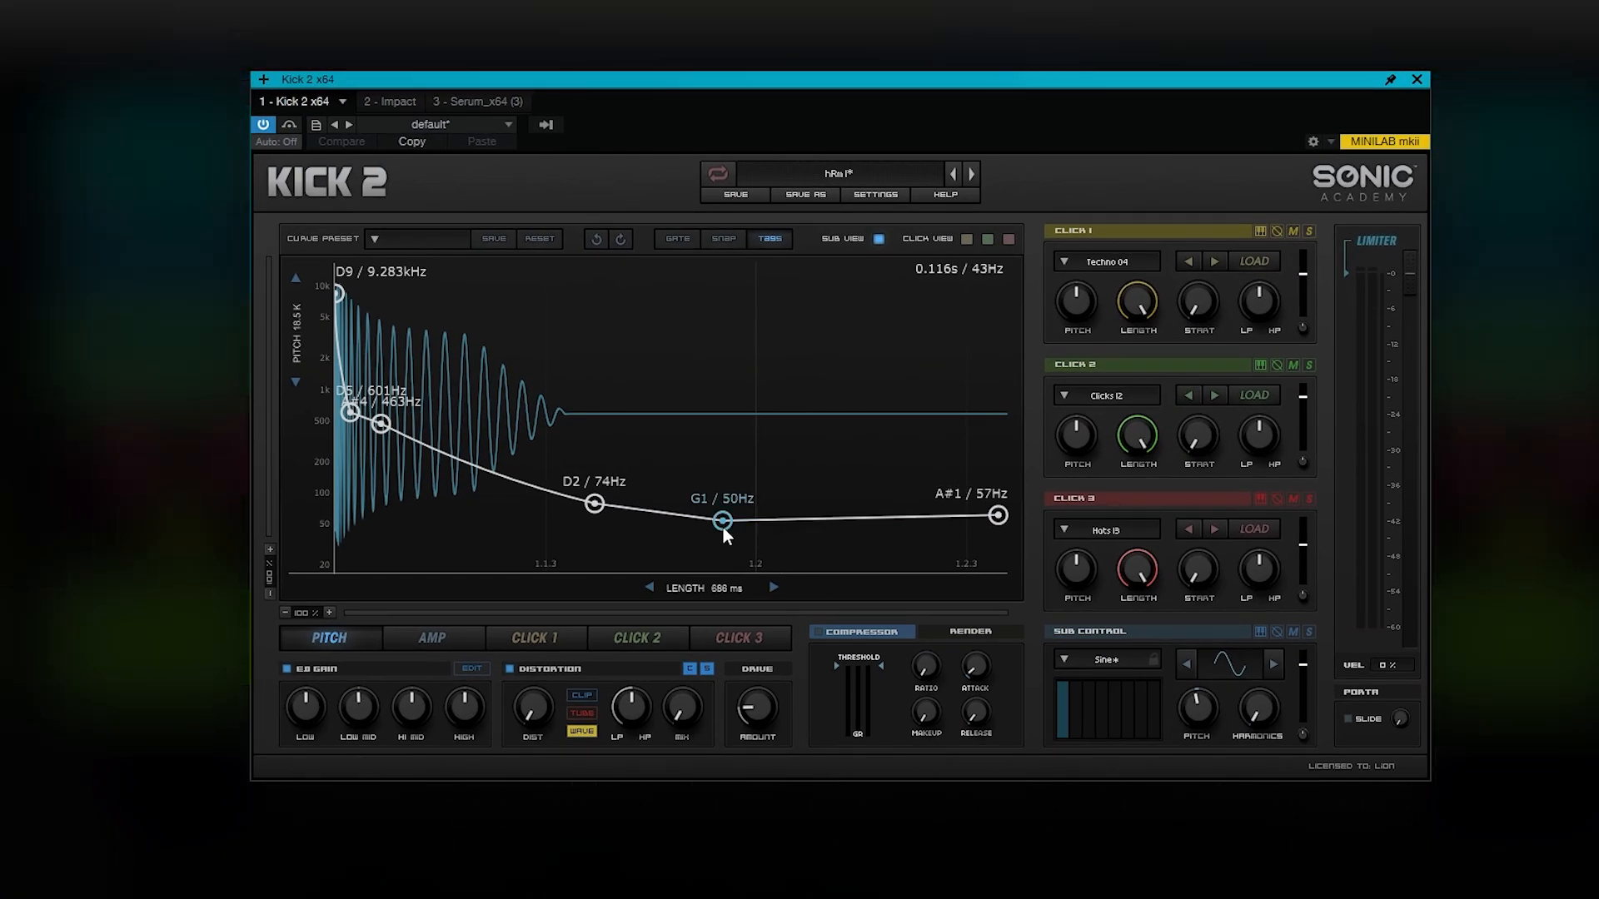
{"action": "left_click_drag", "start_coordinate": [723, 522], "coordinate": [722, 525]}
{"action": "left_click_drag", "start_coordinate": [991, 513], "coordinate": [1006, 562]}
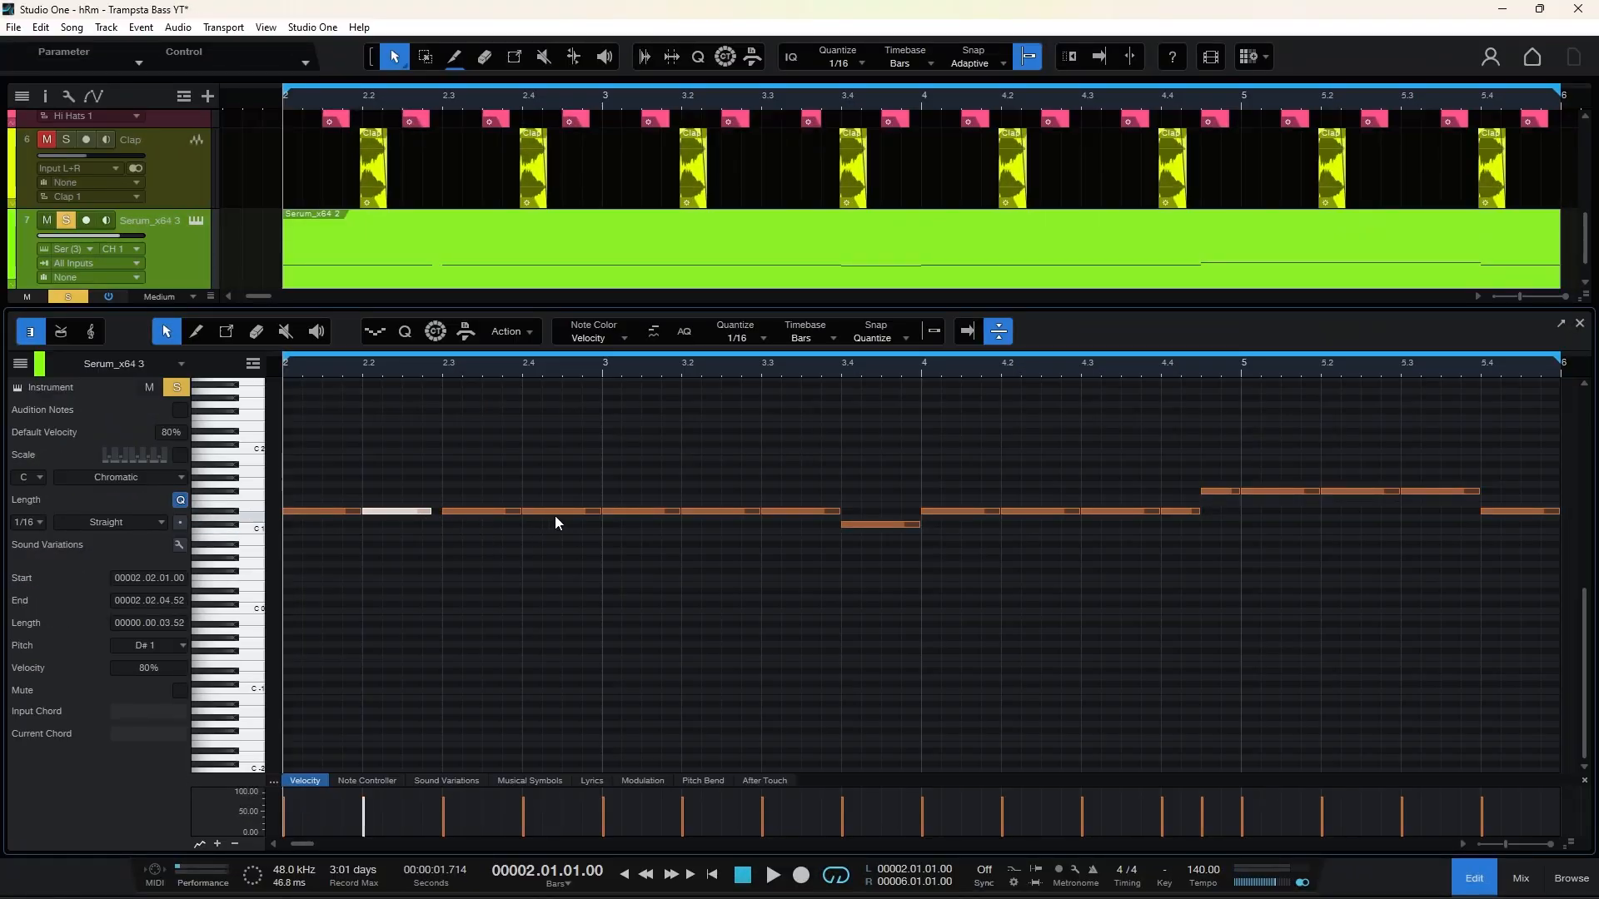
- Shorten the bass notes between beats 2.2 and 3.4 to leave small gaps, and play the pattern
{"action": "left_click_drag", "start_coordinate": [603, 512], "coordinate": [507, 514]}
{"action": "left_click_drag", "start_coordinate": [431, 513], "coordinate": [424, 514]}
{"action": "left_click_drag", "start_coordinate": [639, 462], "coordinate": [831, 517]}
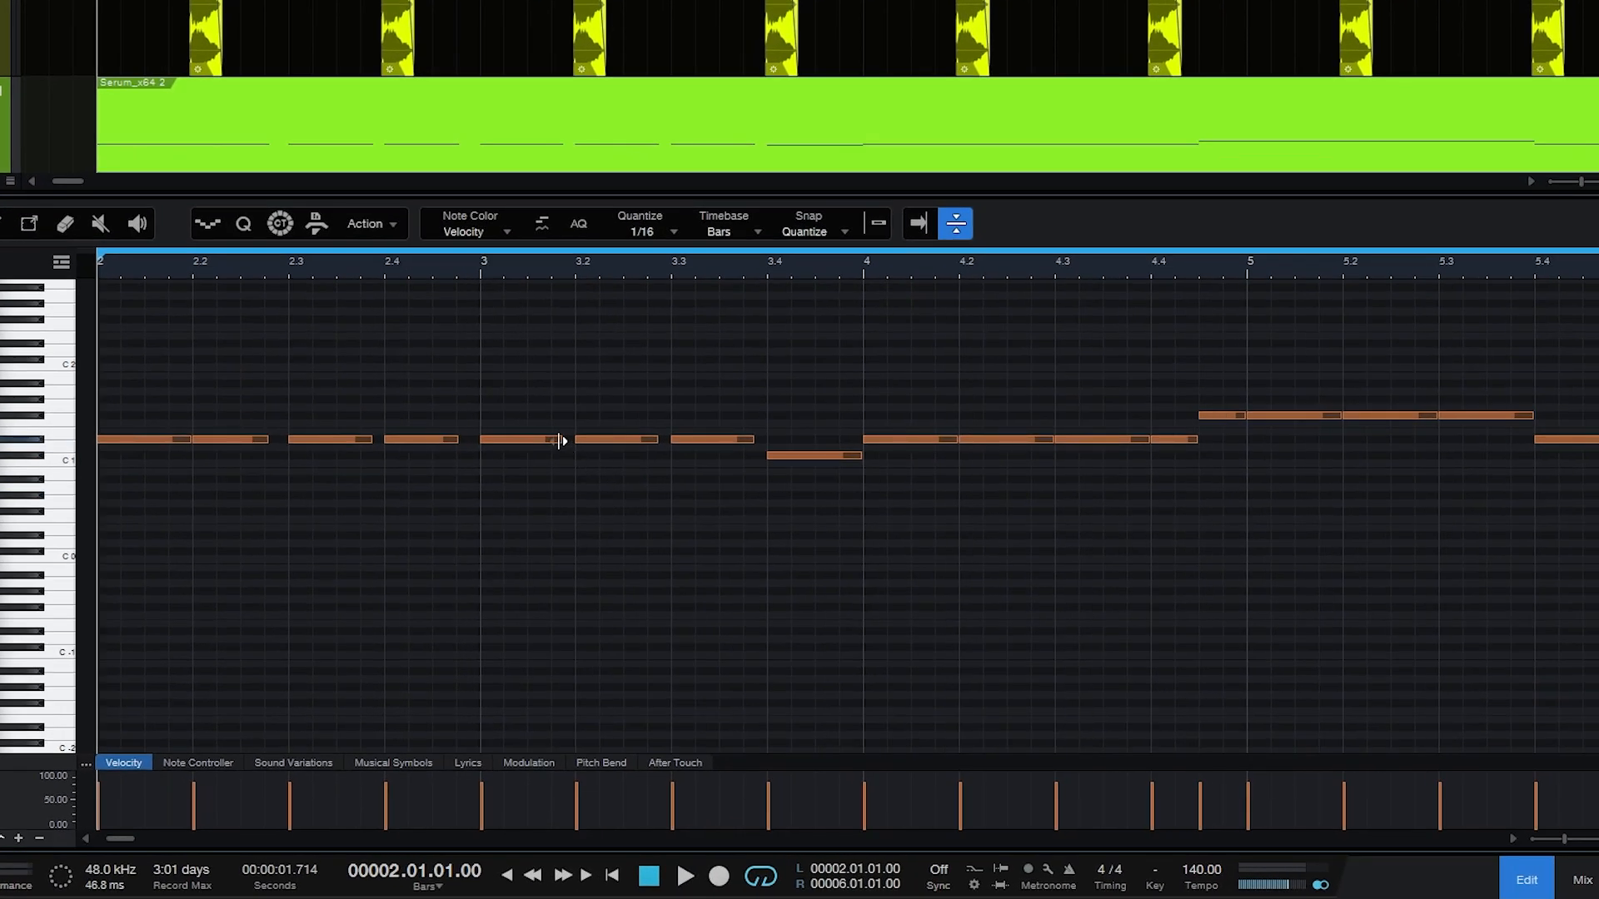
{"action": "left_click", "coordinate": [666, 512]}
{"action": "key", "text": "space"}
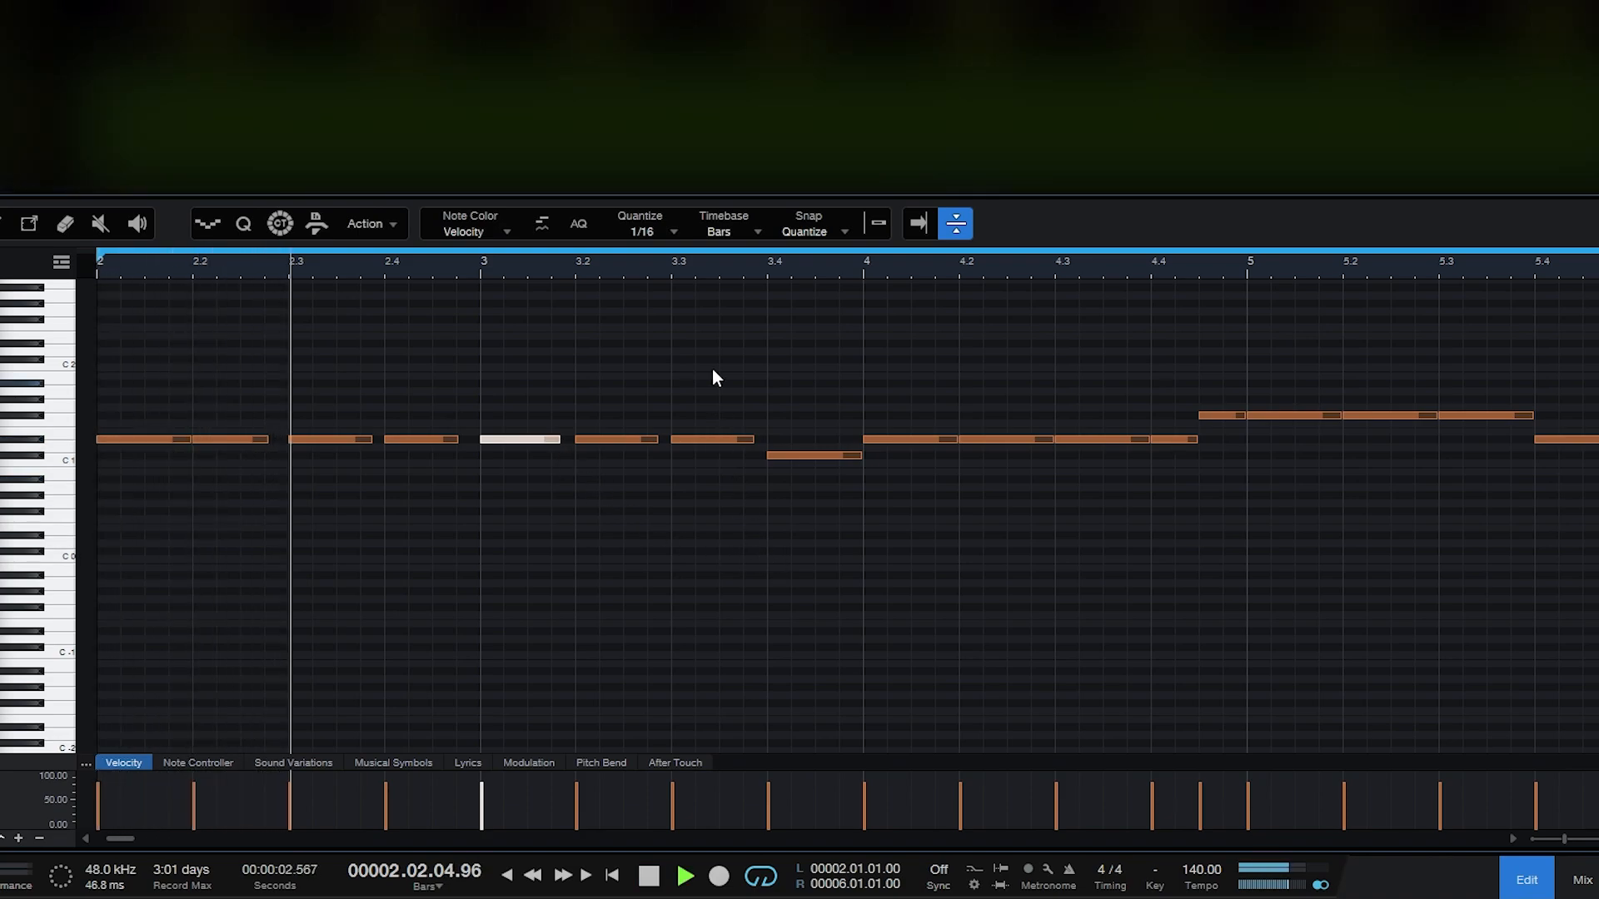
- Turn snapping on and extend the bass notes at 3.3 and 4.4 to one full beat each
{"action": "left_click", "coordinate": [871, 225]}
{"action": "left_click_drag", "start_coordinate": [750, 438], "coordinate": [766, 449]}
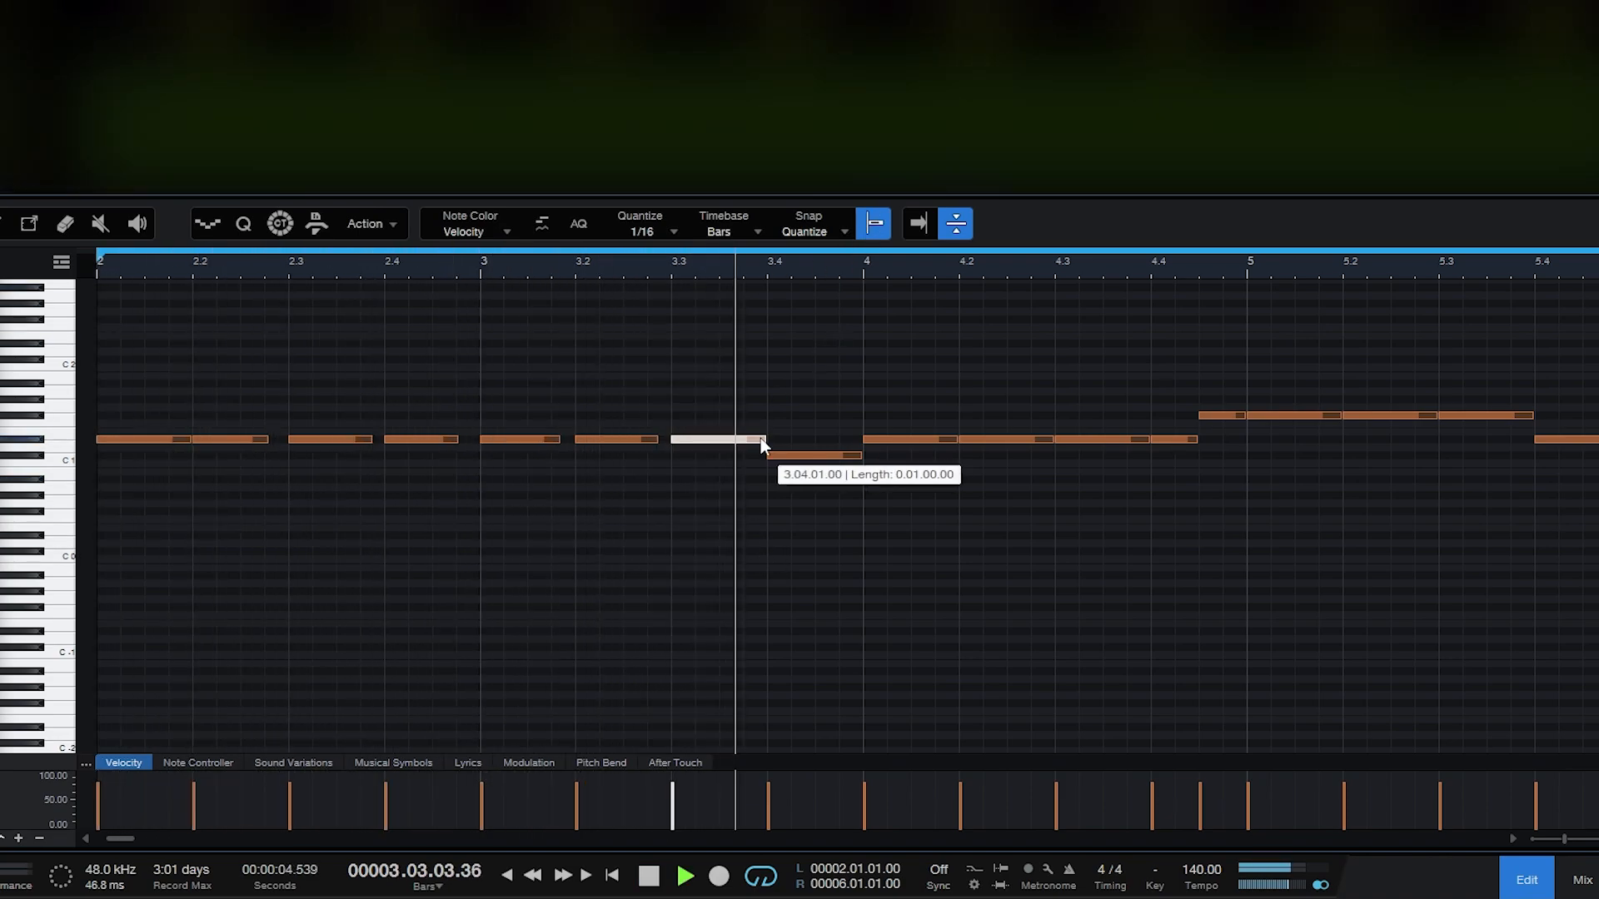
{"action": "key", "text": "space"}
{"action": "left_click_drag", "start_coordinate": [1196, 440], "coordinate": [1241, 447]}
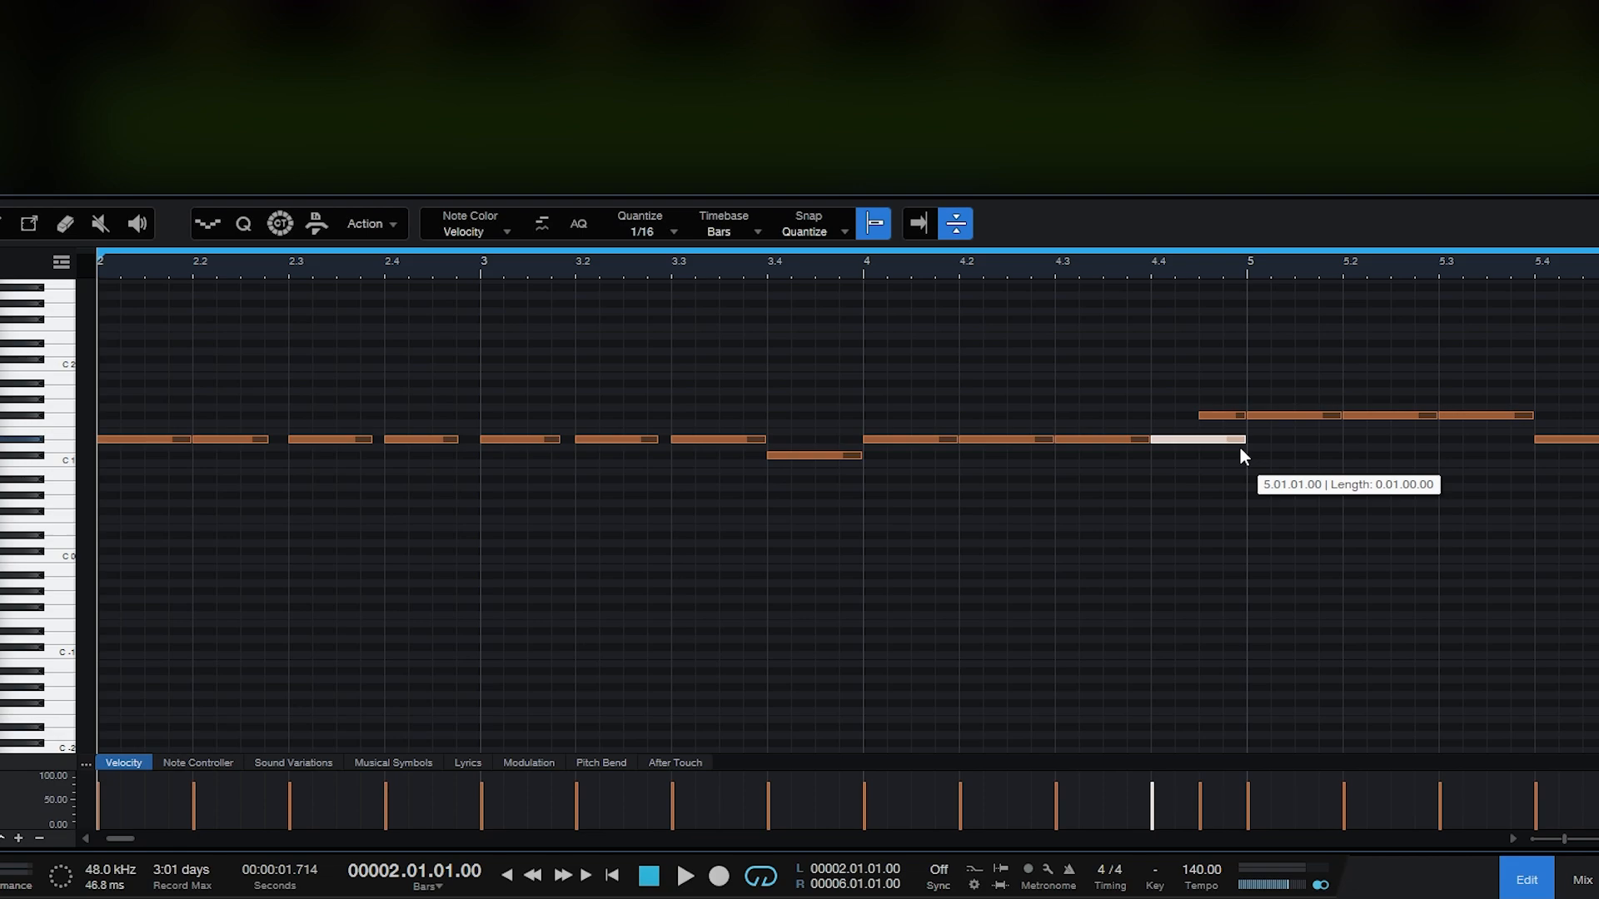
- Turn snapping off and shorten the bass notes at 4.2, 4.3 and 4.4 to leave small gaps
{"action": "key", "text": "n"}
{"action": "left_click_drag", "start_coordinate": [1054, 440], "coordinate": [1045, 441]}
{"action": "left_click_drag", "start_coordinate": [1150, 440], "coordinate": [1143, 441]}
{"action": "left_click_drag", "start_coordinate": [1244, 441], "coordinate": [1214, 449]}
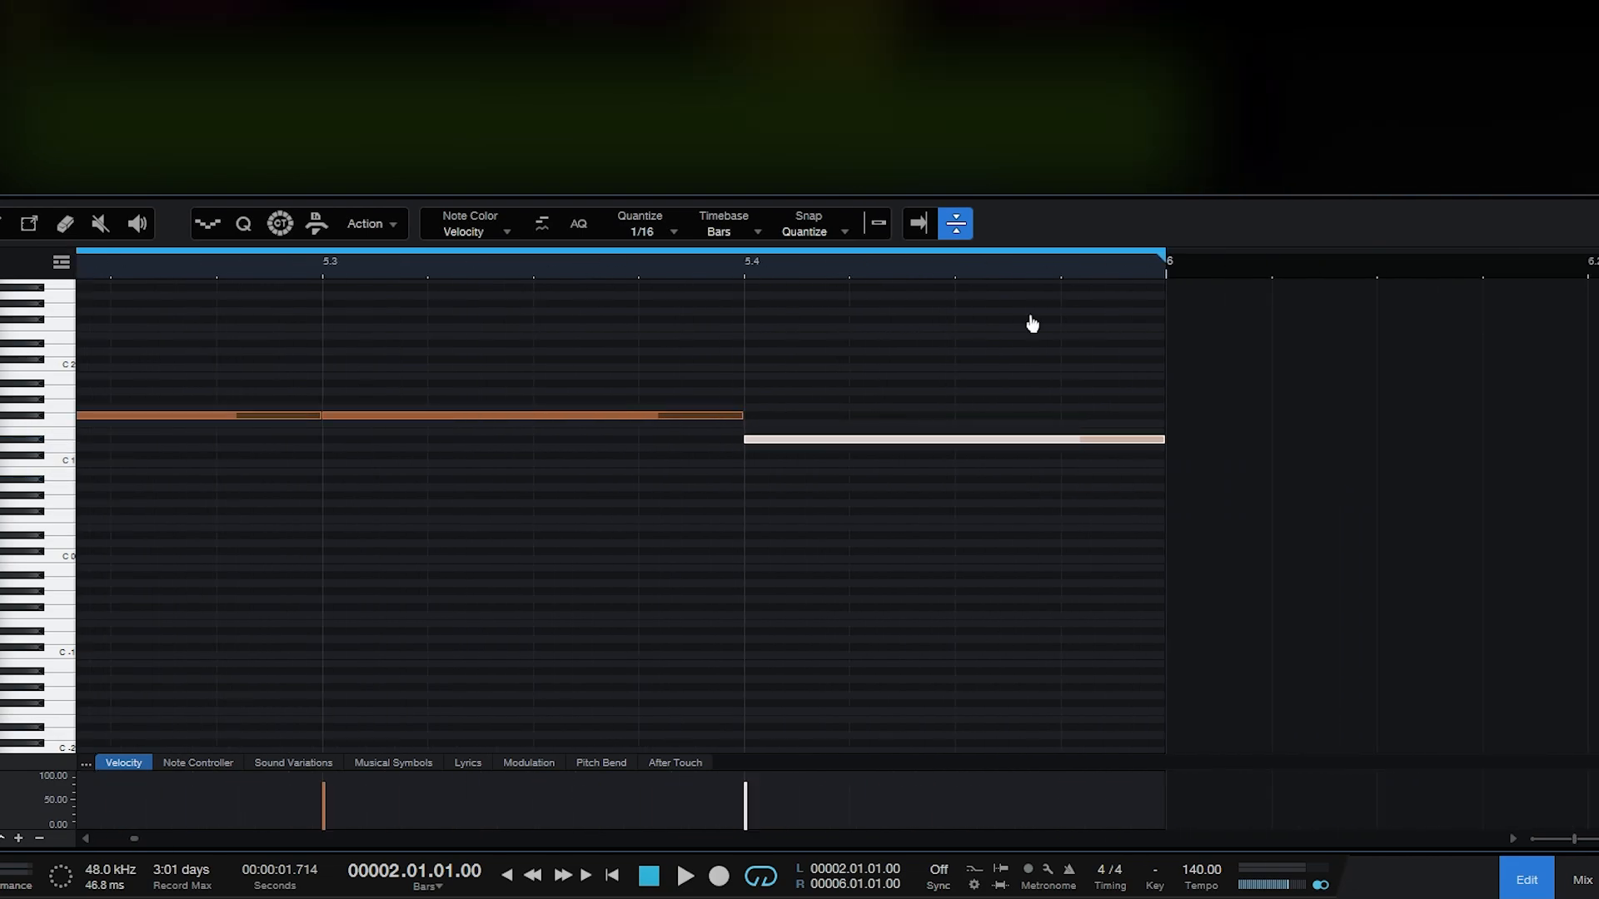
- Turn snapping on and copy the last bass note an octave down to D#0, starting at 5.4.3 and ending at bar 6
{"action": "scroll", "coordinate": [1029, 315], "scroll_direction": "down", "scroll_amount": 1}
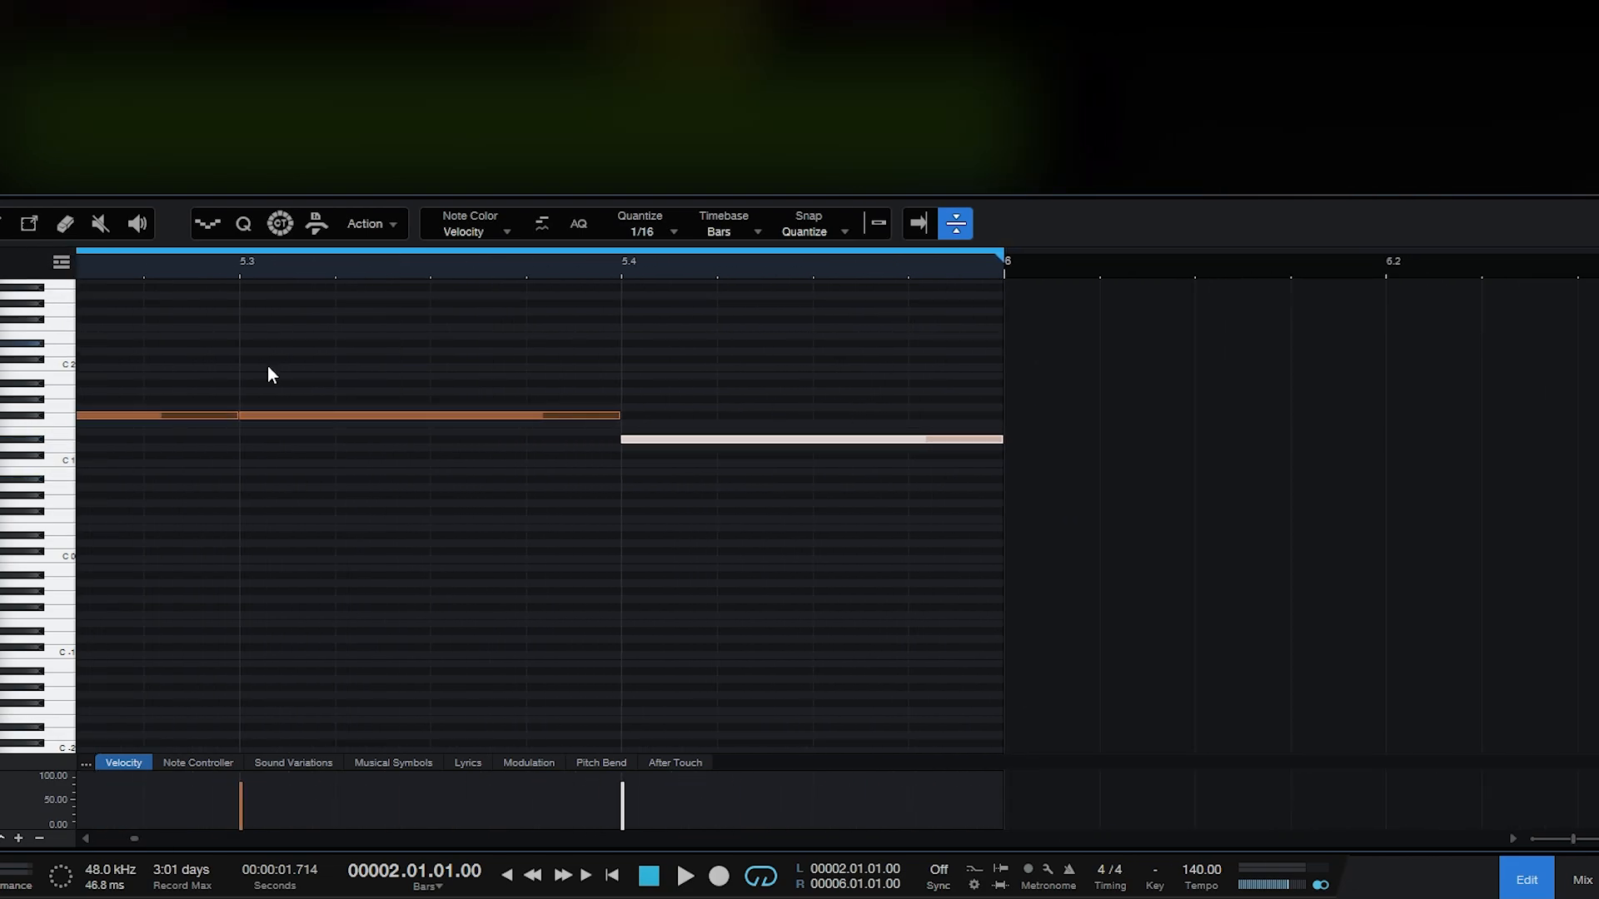
{"action": "left_click", "coordinate": [865, 235]}
{"action": "left_click_drag", "start_coordinate": [767, 440], "coordinate": [770, 498]}
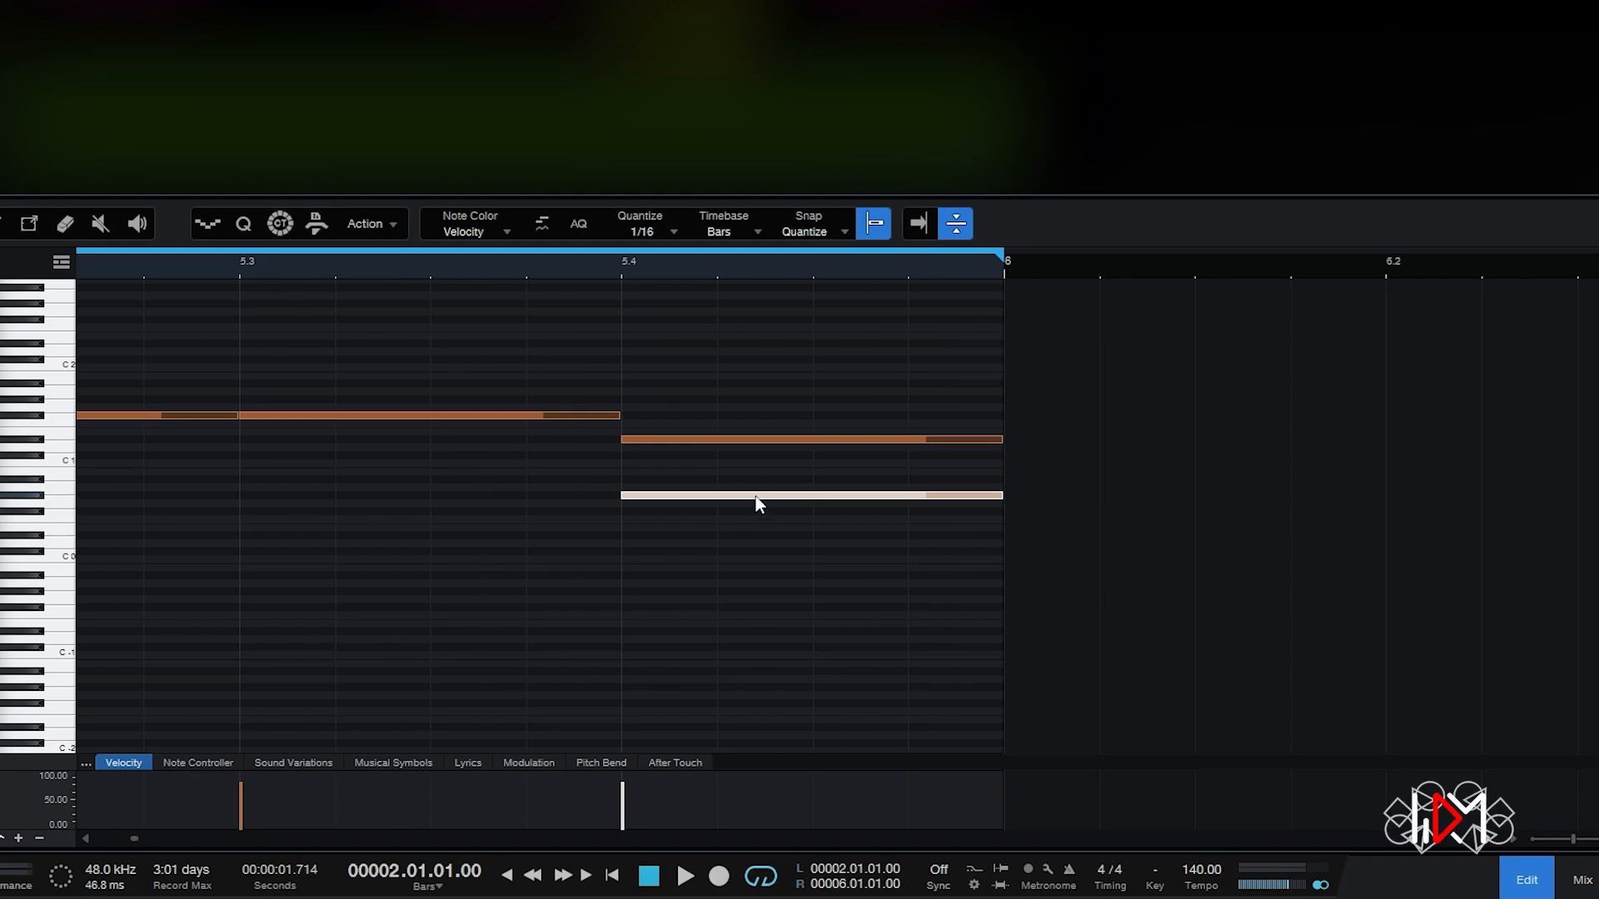
{"action": "key", "text": "ctrl+z"}
{"action": "left_click_drag", "start_coordinate": [690, 442], "coordinate": [819, 557]}
- Audition the final notes repeatedly from beat 5.4, and play the bass pattern from bar 2
{"action": "left_click", "coordinate": [623, 267]}
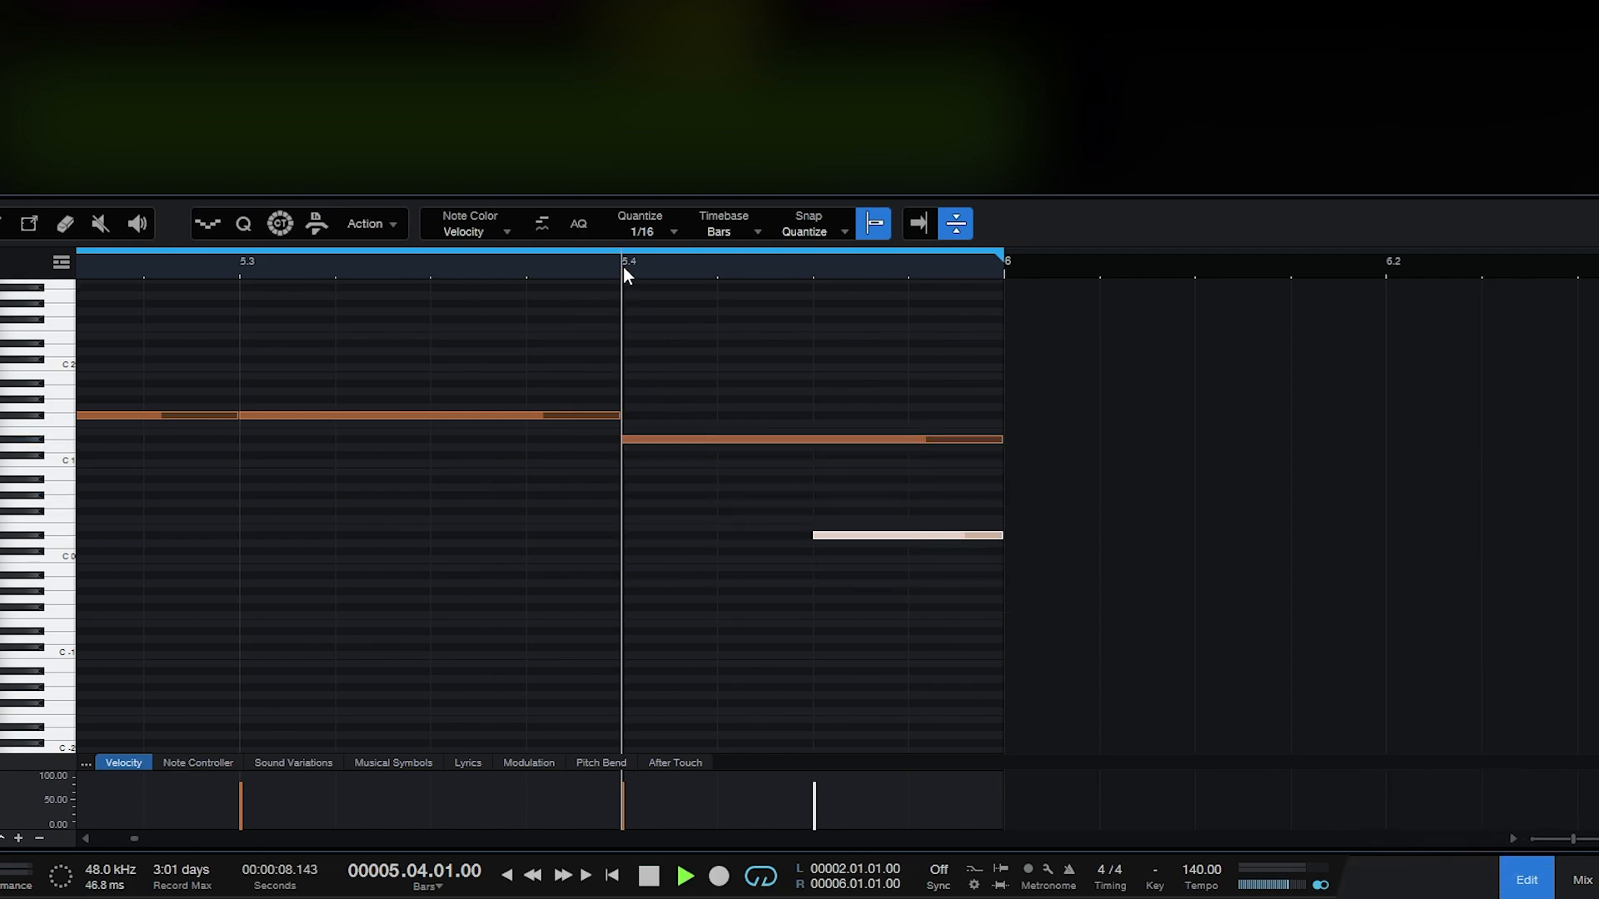
{"action": "key", "text": "space"}
{"action": "key", "text": "space"}
{"action": "key", "text": "space"}
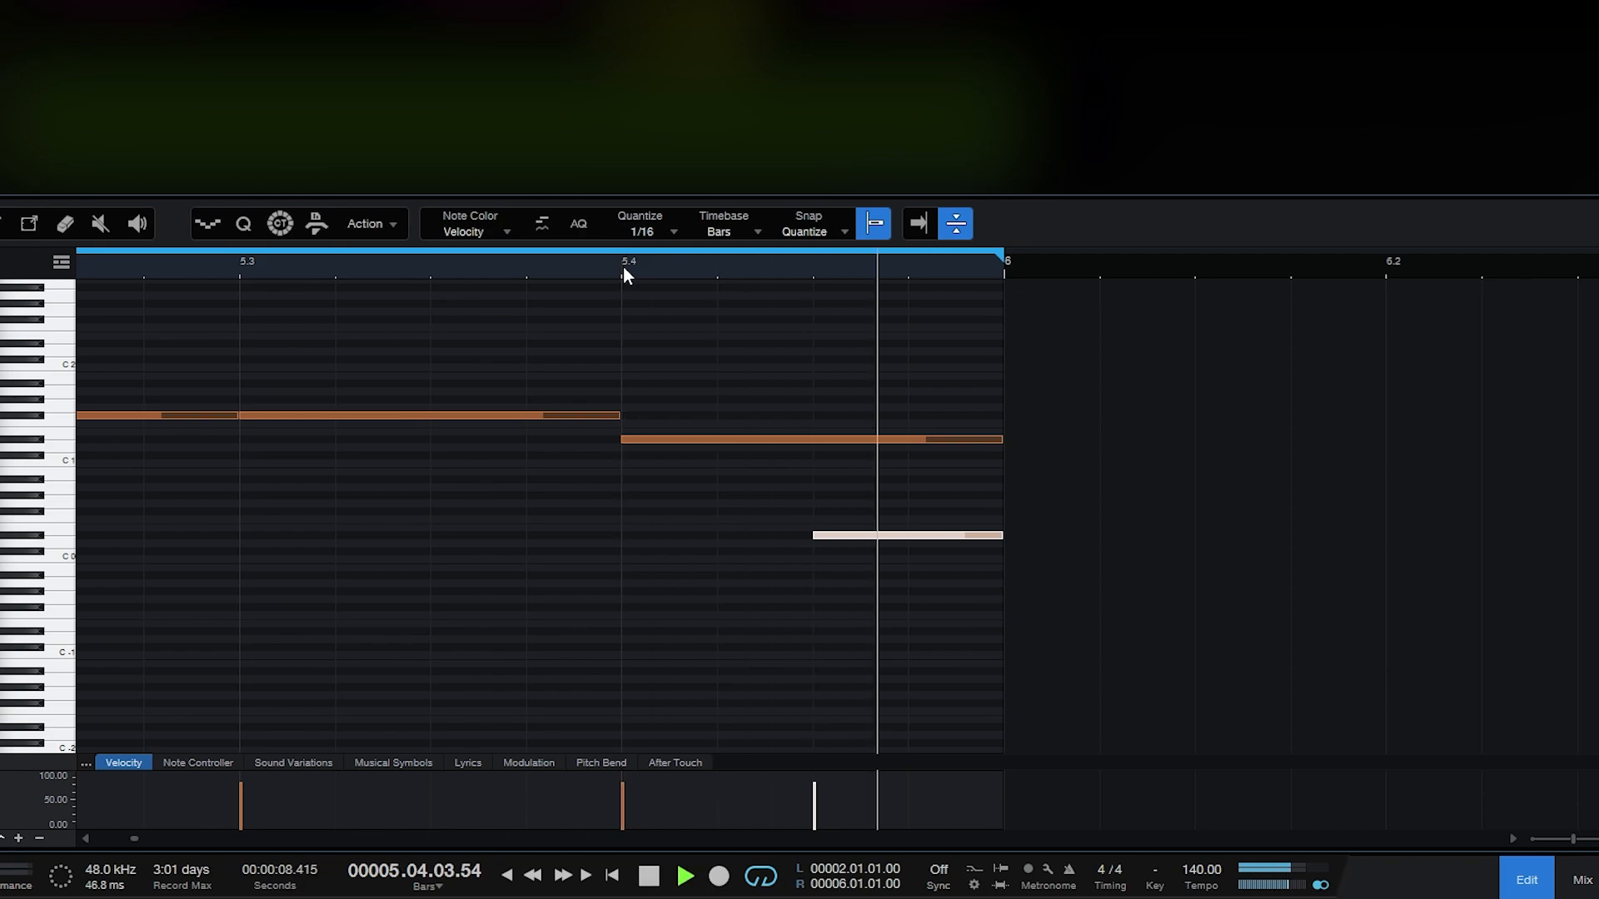
{"action": "key", "text": "space"}
{"action": "left_click", "coordinate": [623, 266]}
{"action": "key", "text": "space"}
{"action": "key", "text": "space"}
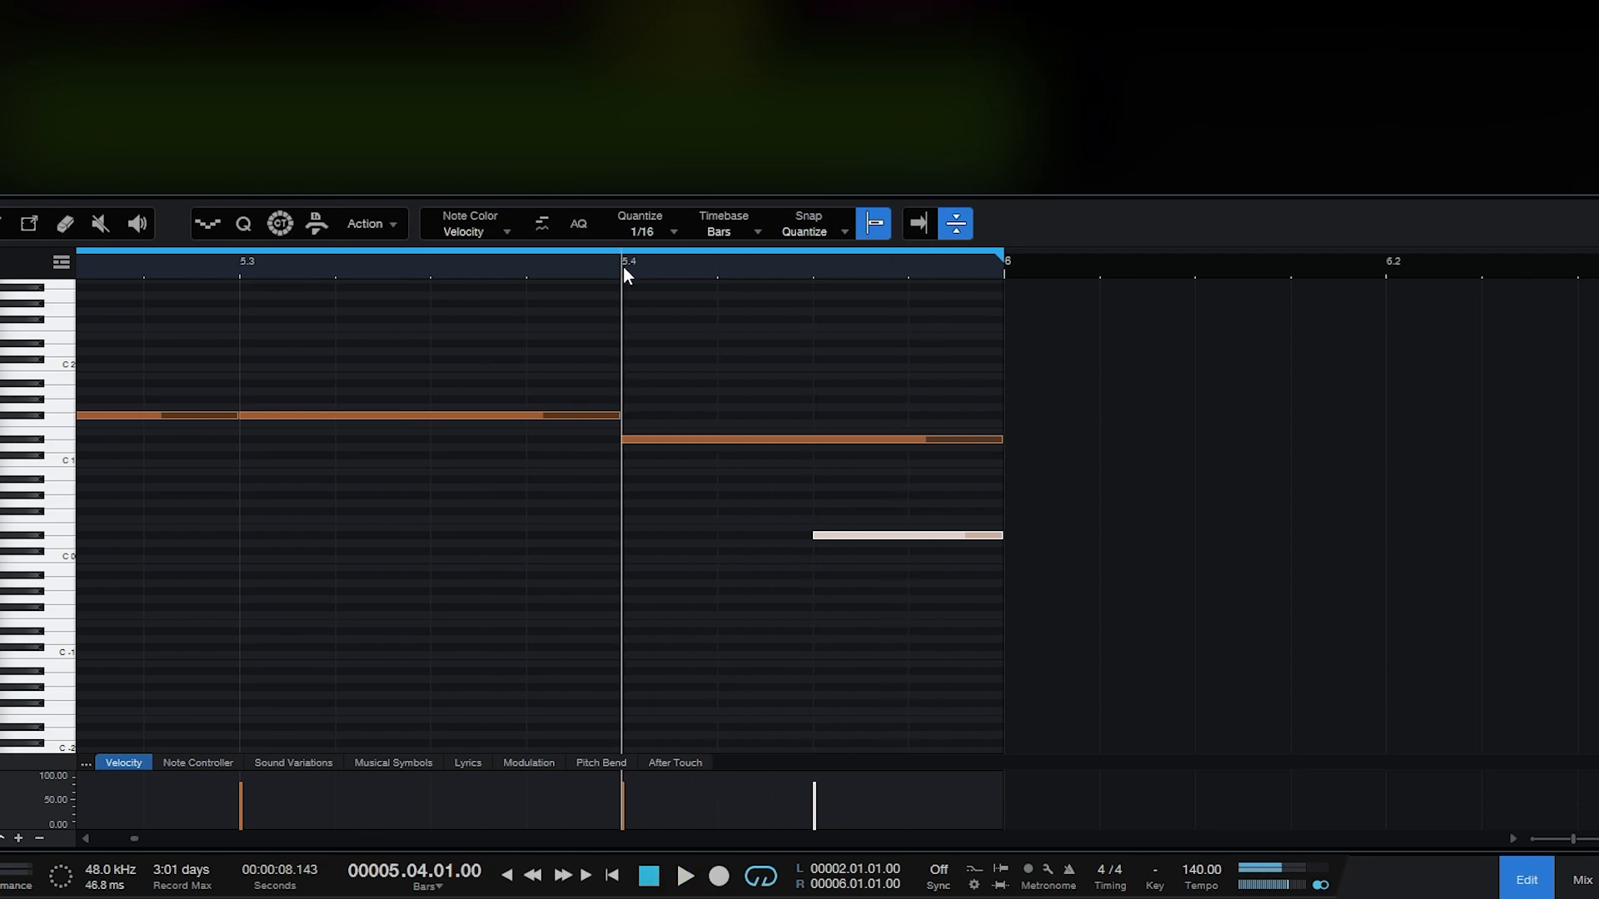
{"action": "key", "text": "space"}
{"action": "key", "text": "space"}
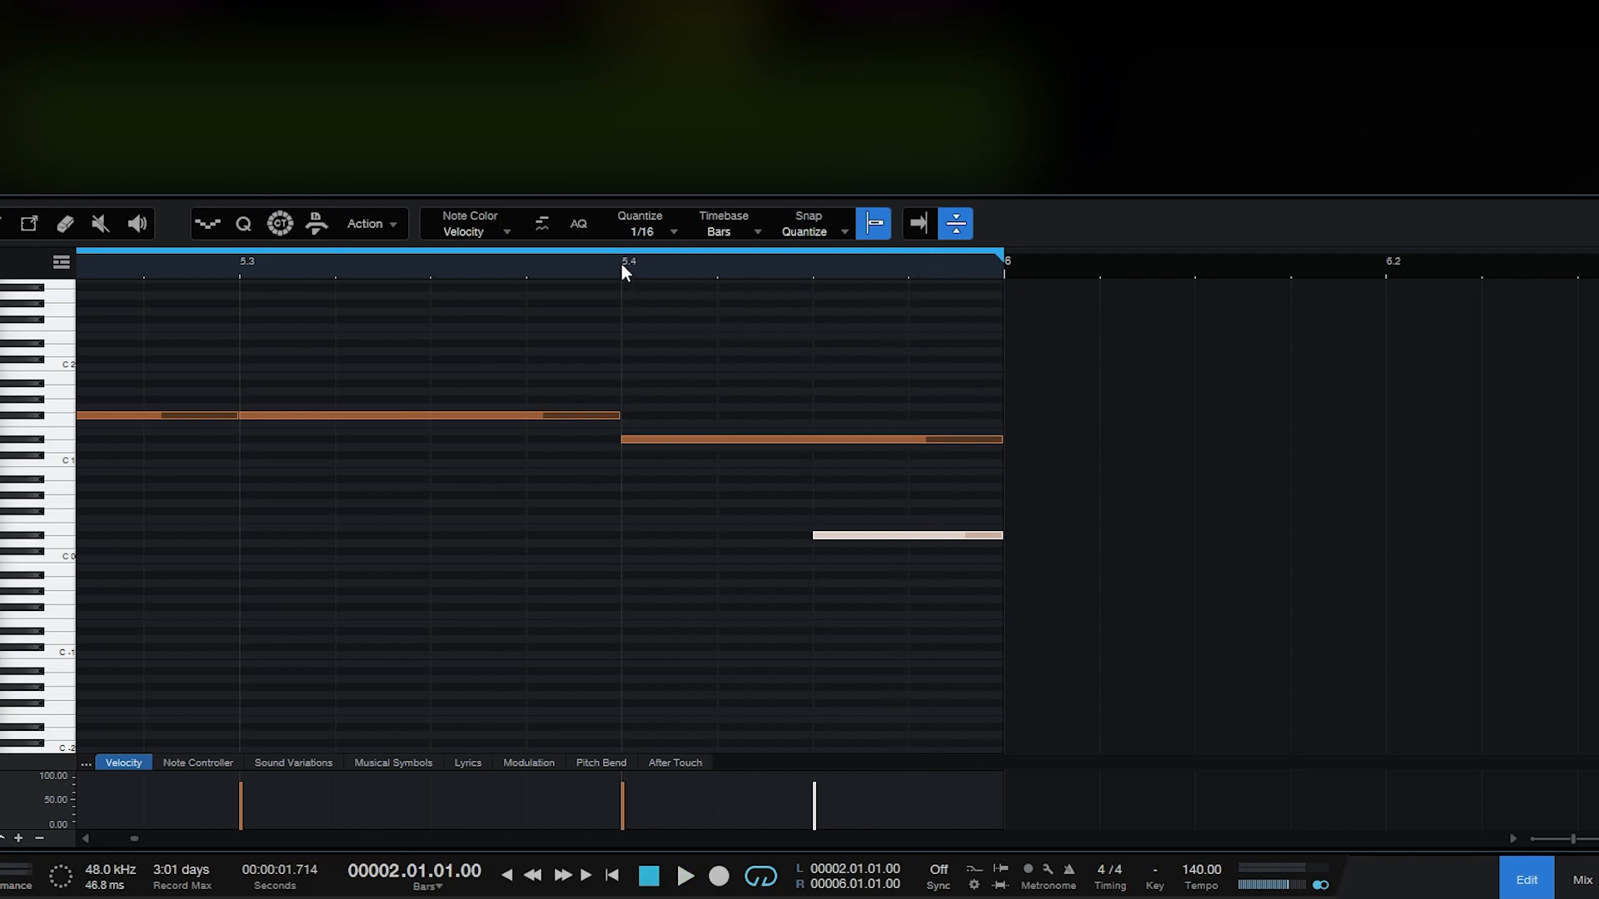
{"action": "left_click", "coordinate": [623, 266]}
{"action": "key", "text": "space"}
{"action": "key", "text": "space"}
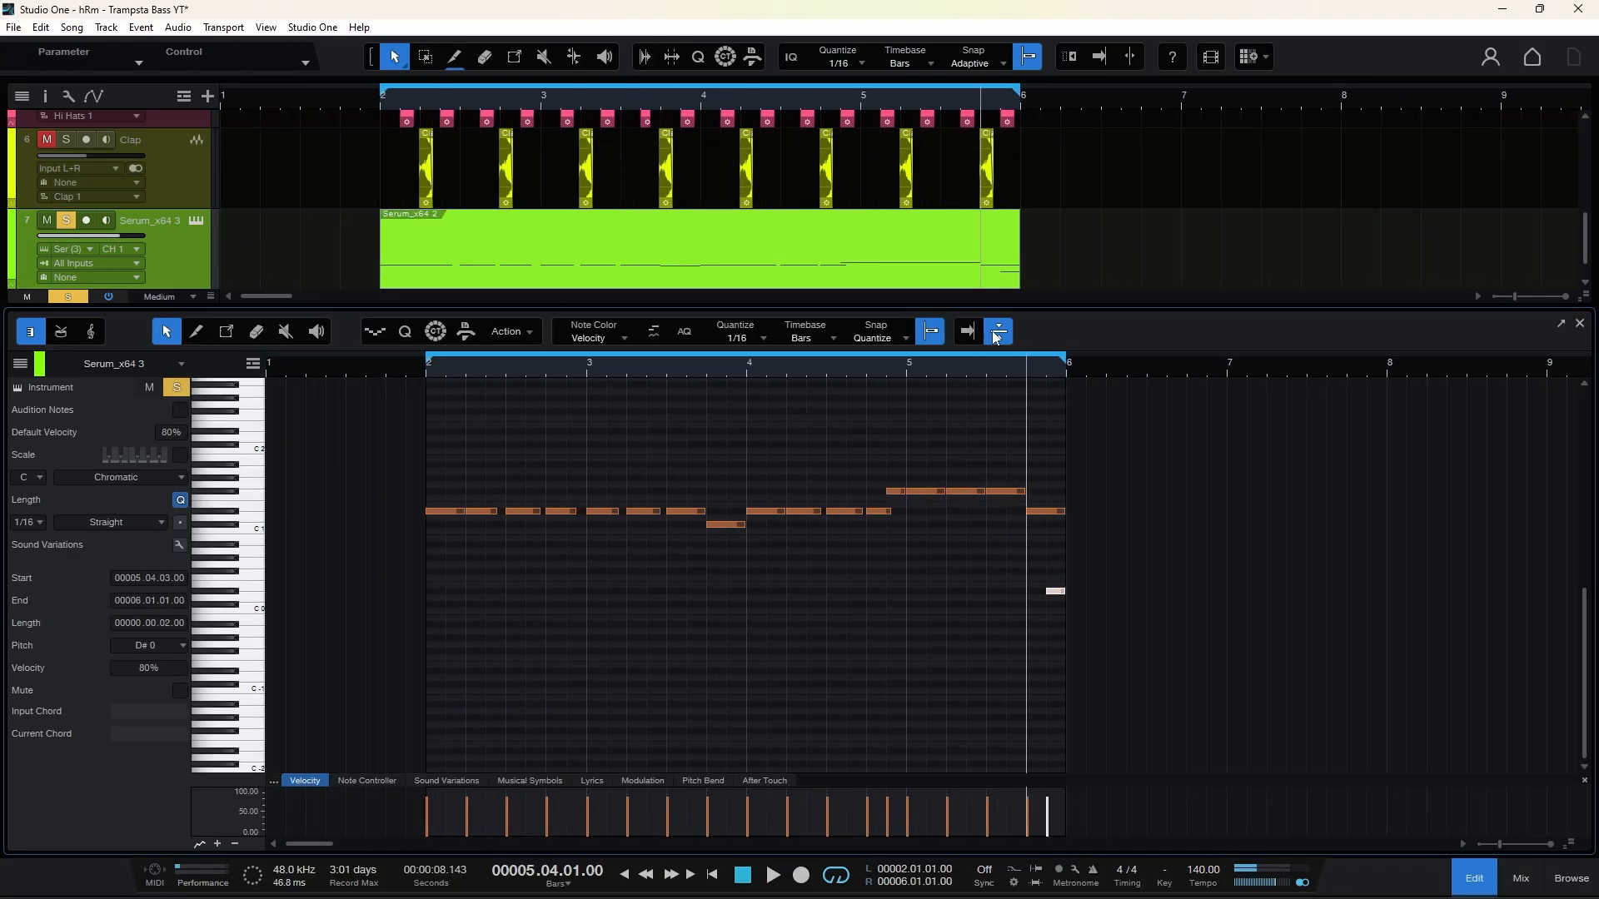
{"action": "left_click", "coordinate": [431, 373]}
{"action": "key", "text": "space"}
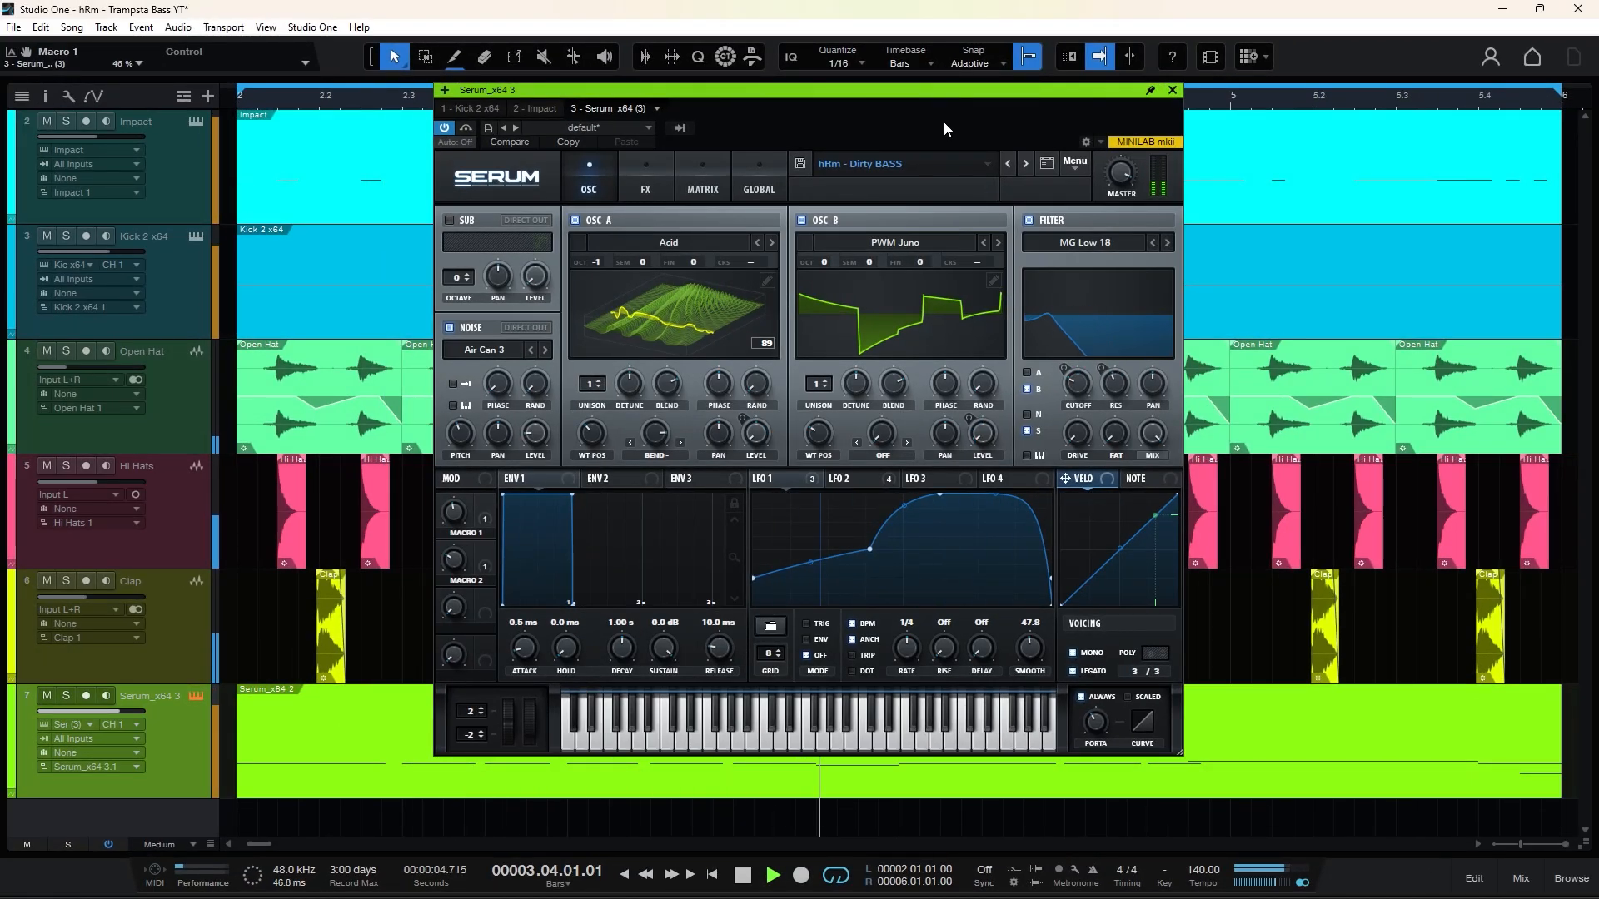
- Mute the Impact track and bend LFO 1's last segment into a high plateau with a steep final drop
{"action": "left_click_drag", "start_coordinate": [995, 498], "coordinate": [996, 603]}
{"action": "left_click", "coordinate": [46, 121]}
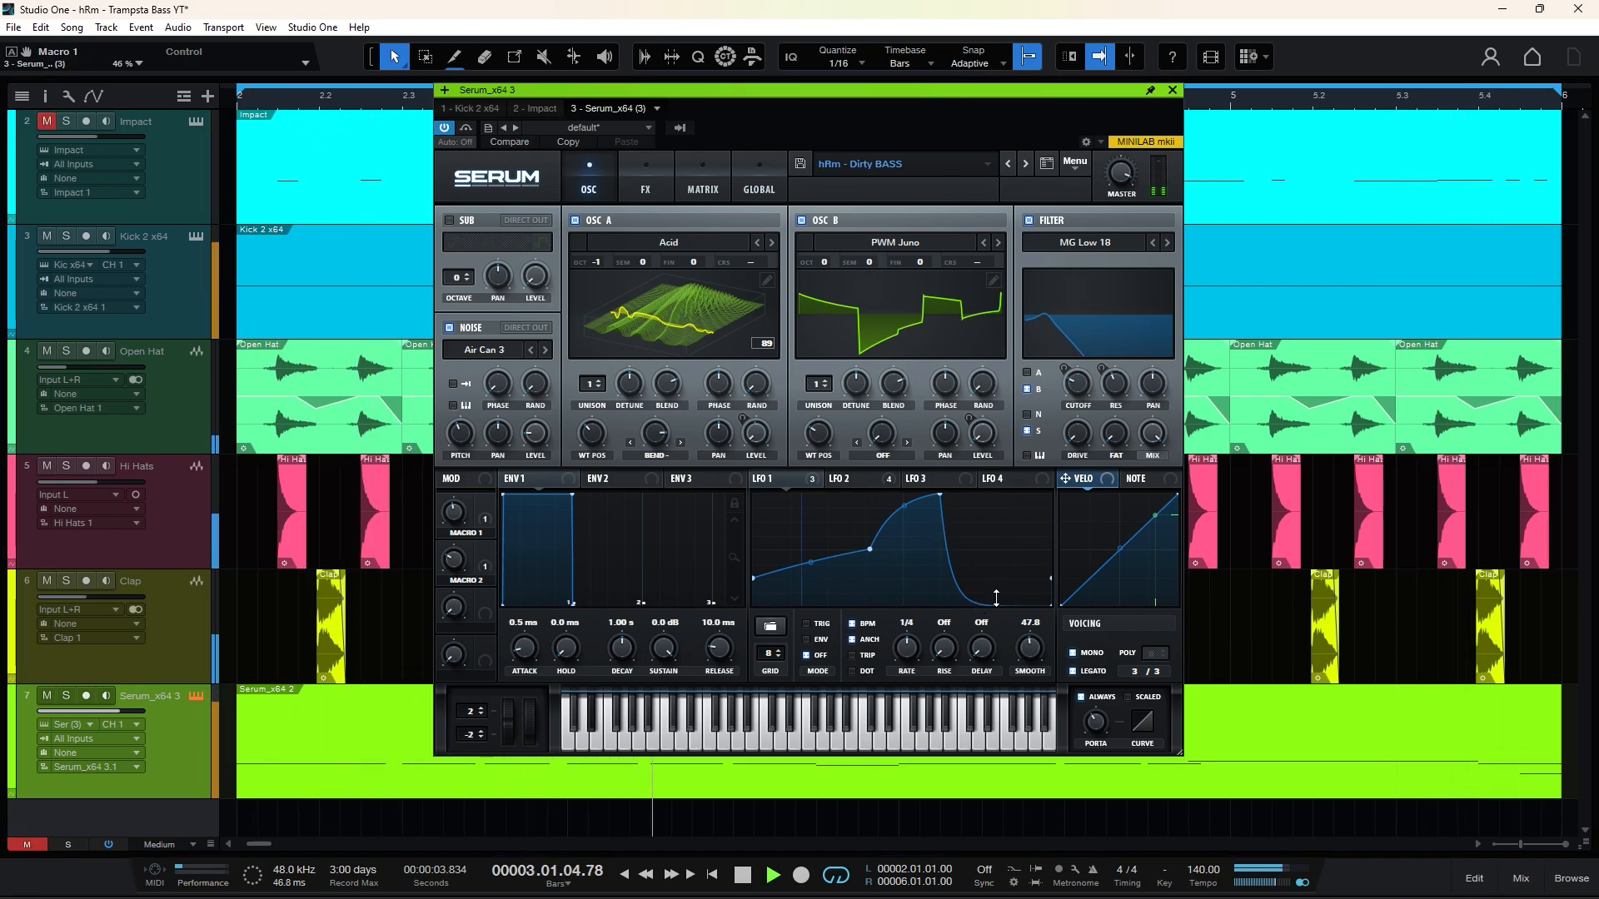
{"action": "left_click_drag", "start_coordinate": [996, 601], "coordinate": [1029, 489]}
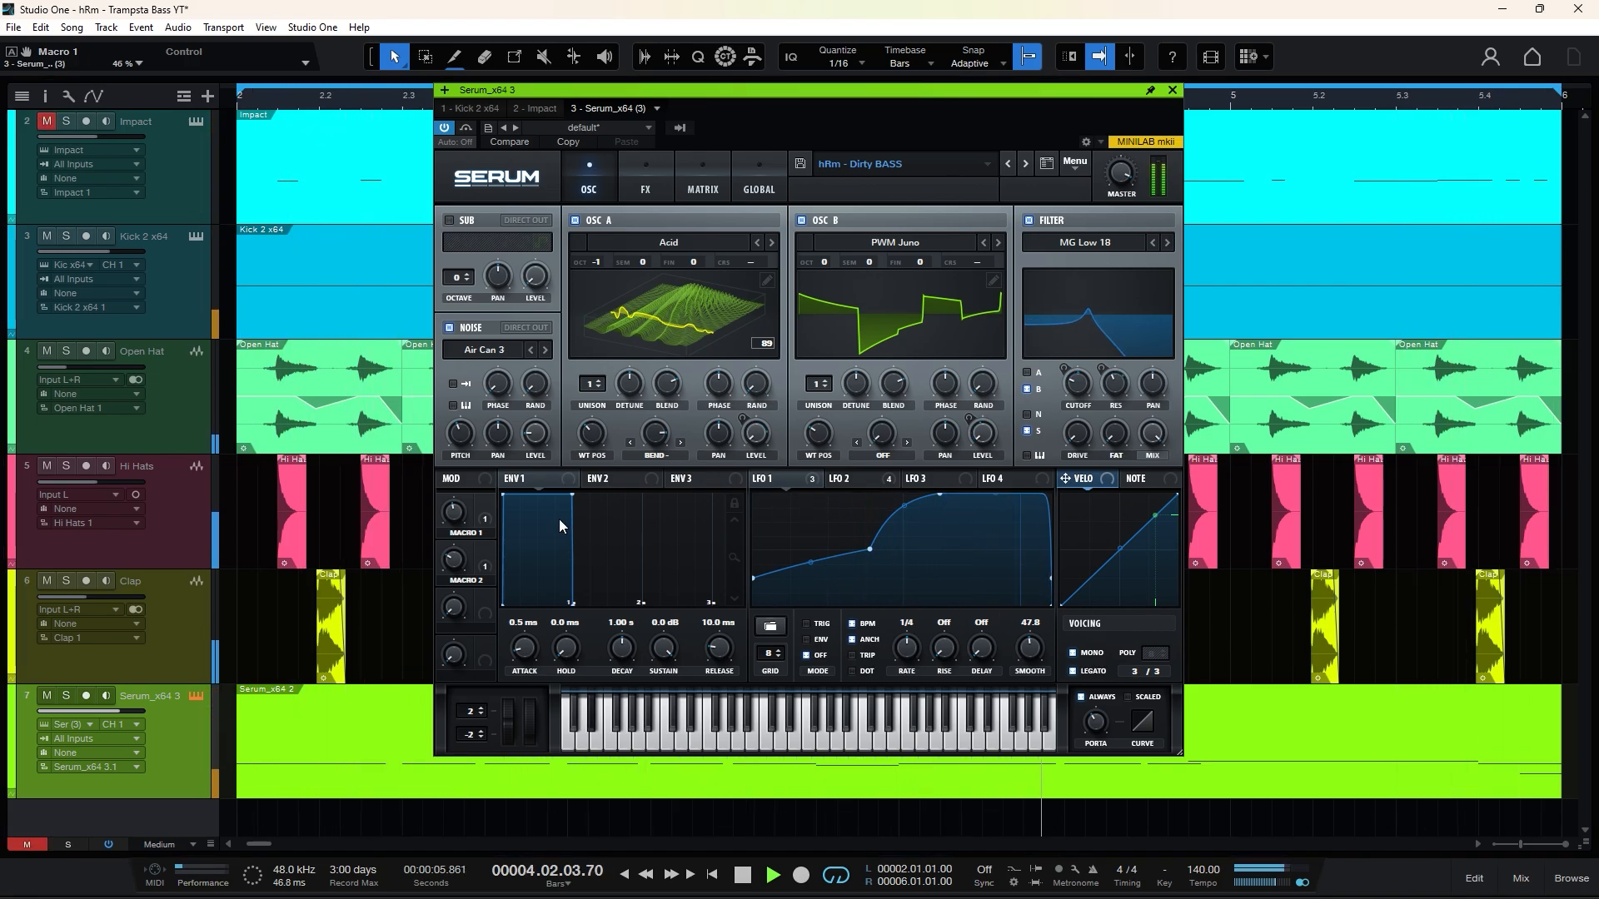
- Sweep Macro 1 down to 0% and back up to 41% during playback, nudging LFO 1's last segment in between
{"action": "left_click_drag", "start_coordinate": [456, 511], "coordinate": [459, 517]}
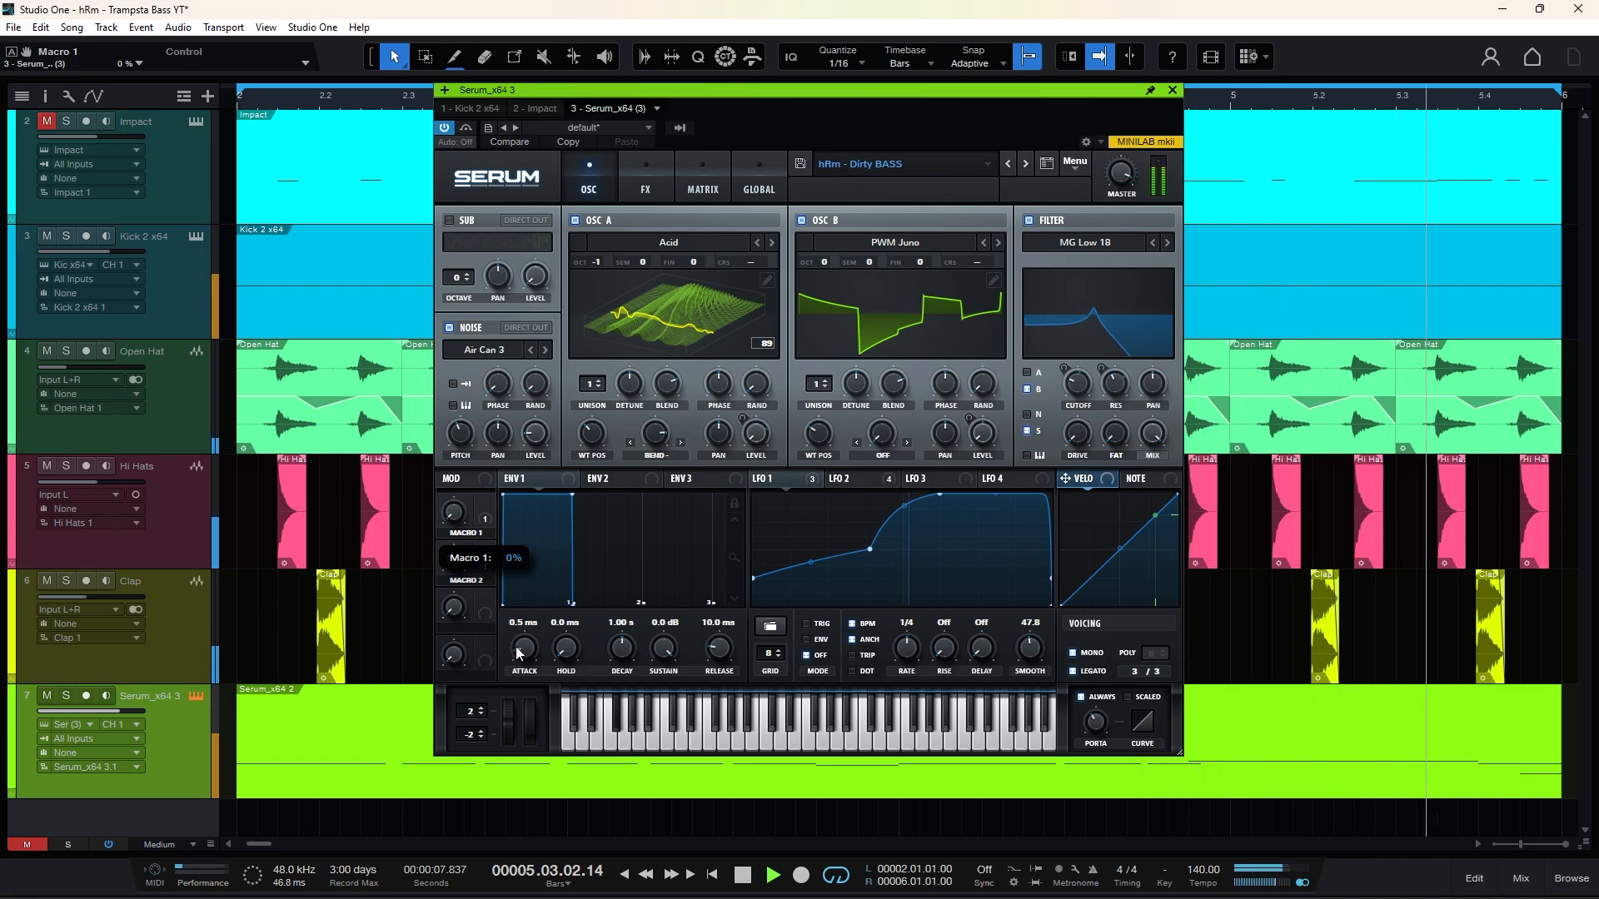
{"action": "mouse_move", "coordinate": [996, 496]}
{"action": "left_mouse_down"}
{"action": "mouse_move", "coordinate": [995, 573]}
{"action": "mouse_move", "coordinate": [987, 536]}
{"action": "mouse_move", "coordinate": [1006, 483]}
{"action": "left_mouse_up"}
{"action": "left_click_drag", "start_coordinate": [459, 516], "coordinate": [485, 430]}
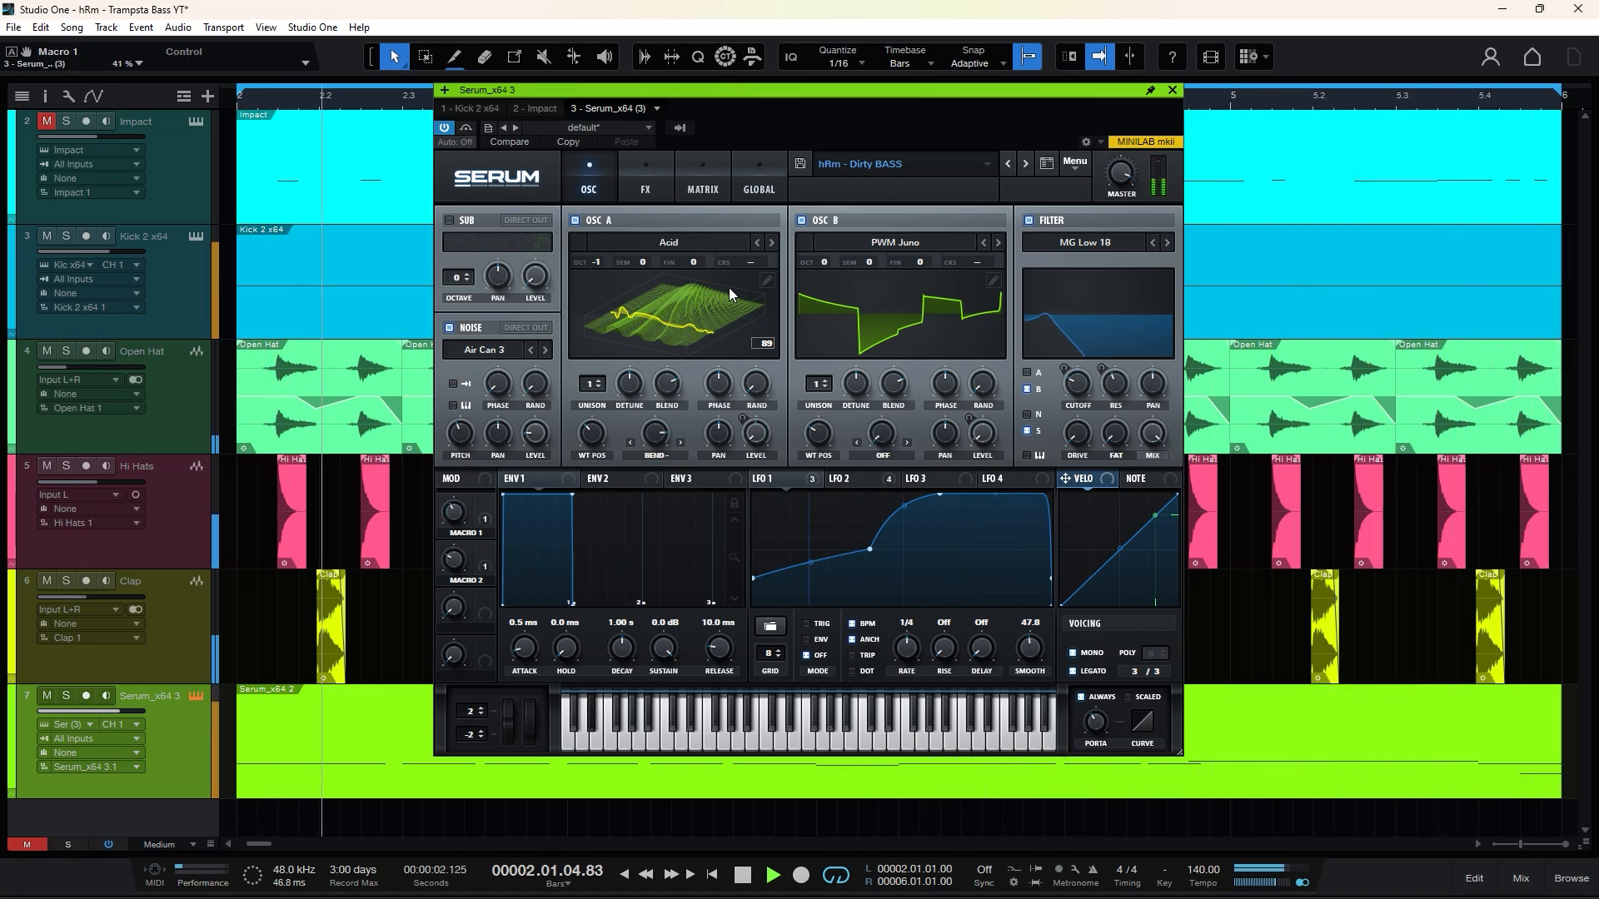